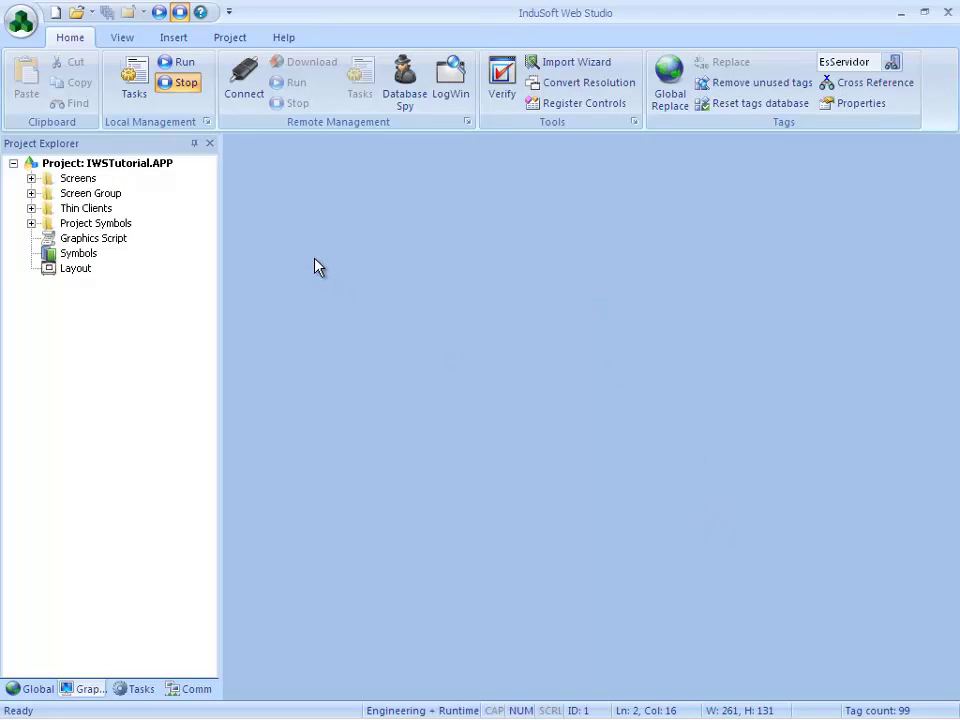
Open the Alarma.scr screen from the Screens folder
click(31, 178)
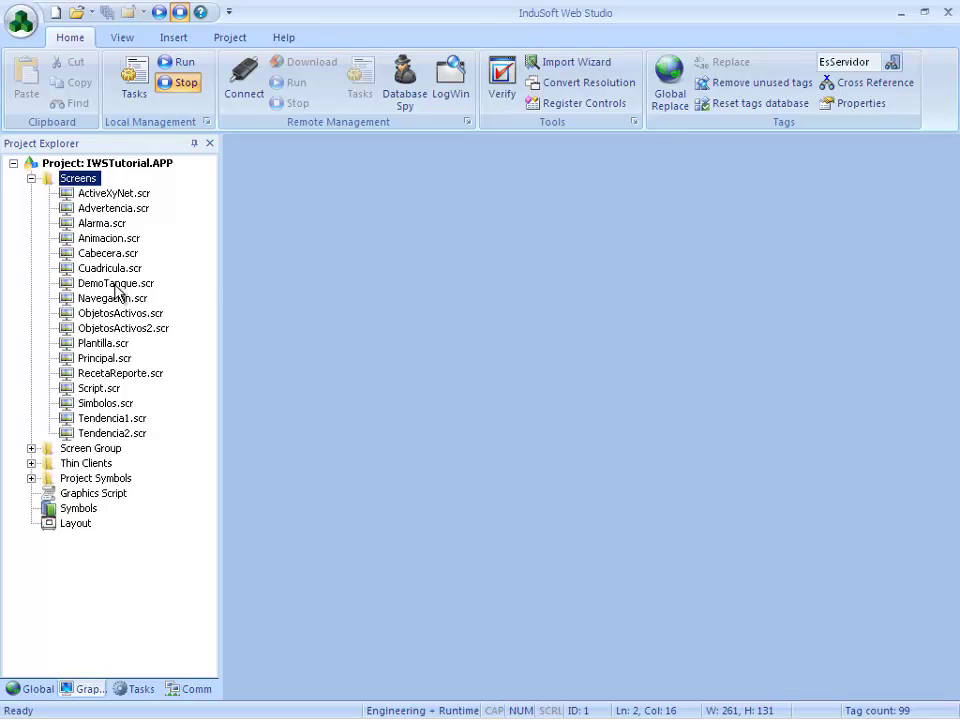
click(97, 226)
double_click(99, 226)
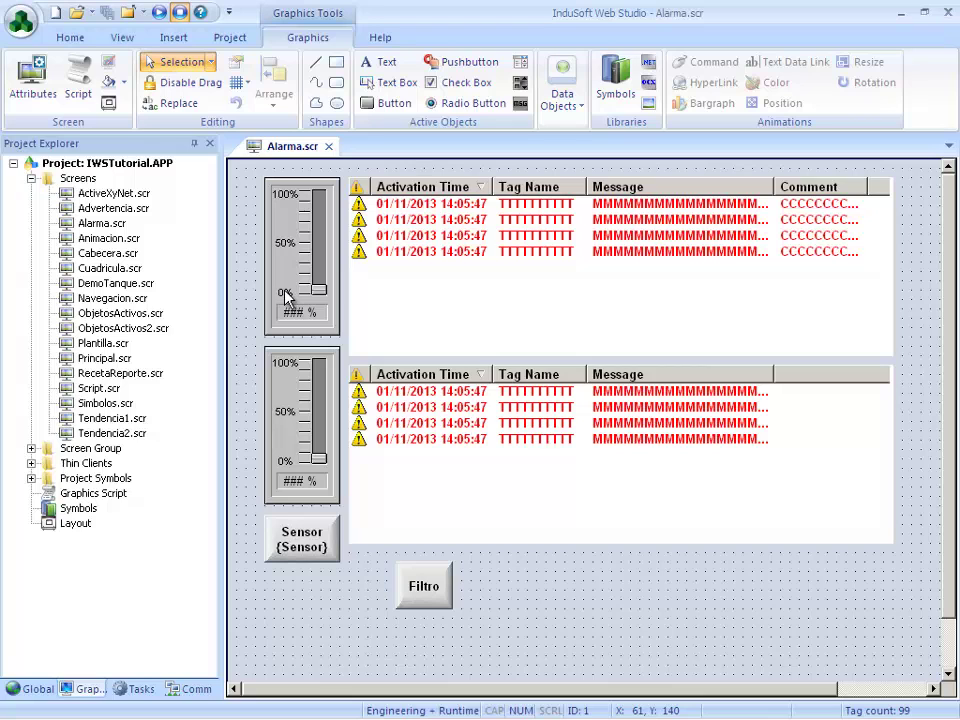
Inspect the tags linked to both sliders and the Sensor button's toggle command
double_click(315, 290)
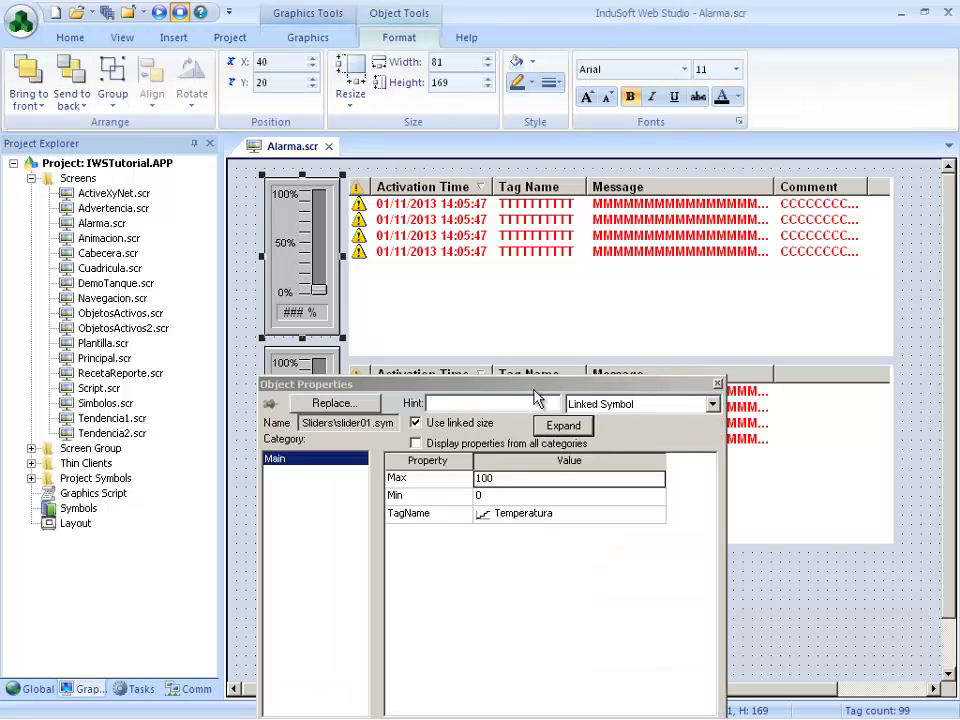
drag(536, 386, 532, 189)
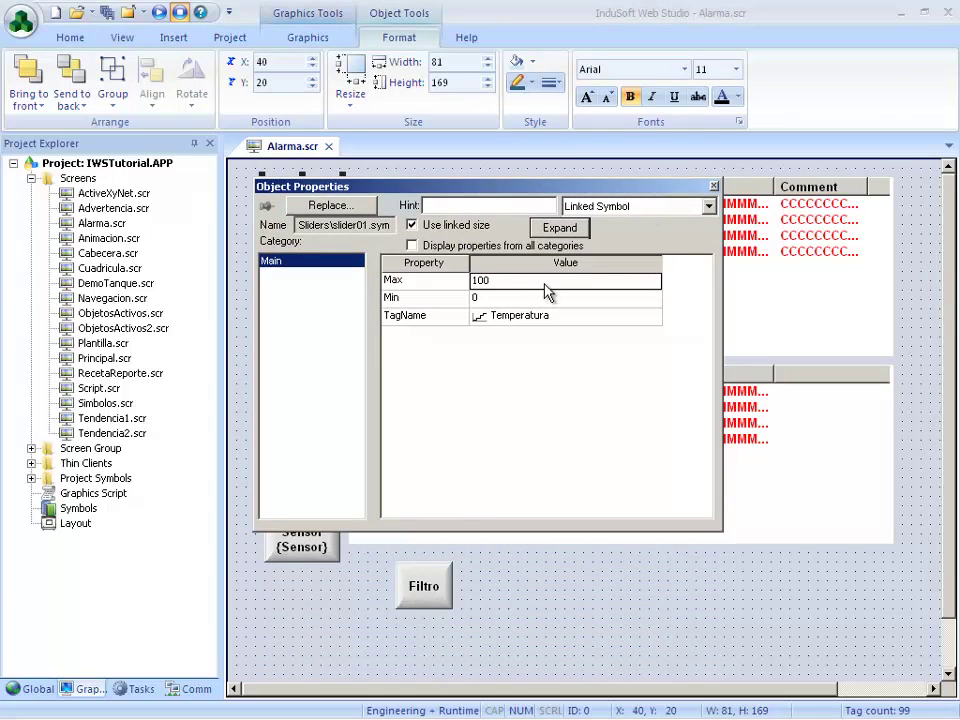
click(714, 186)
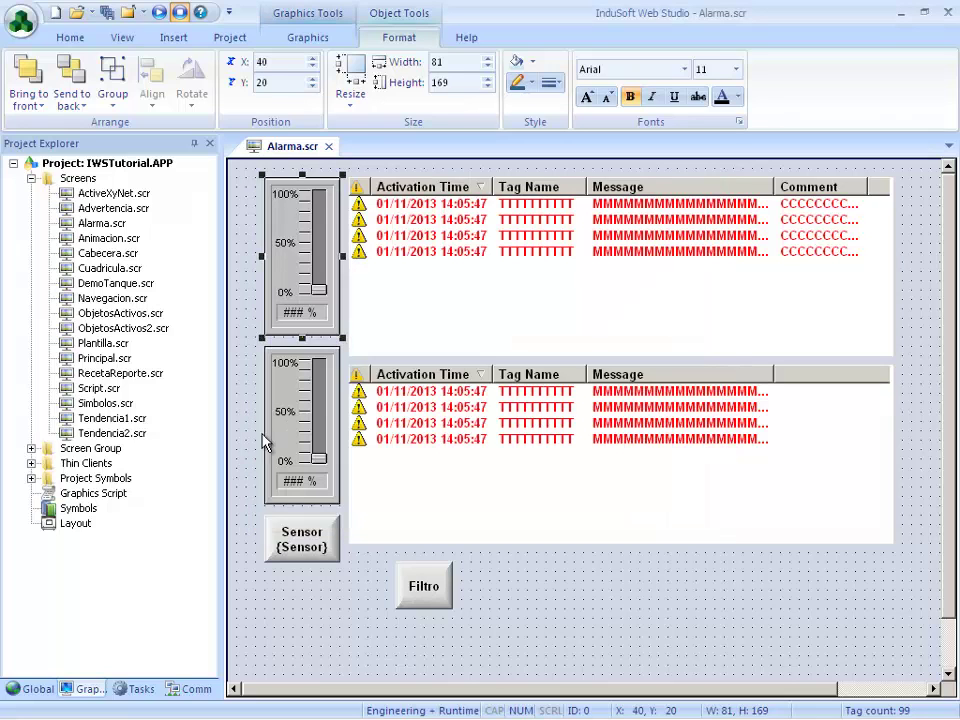
double_click(300, 407)
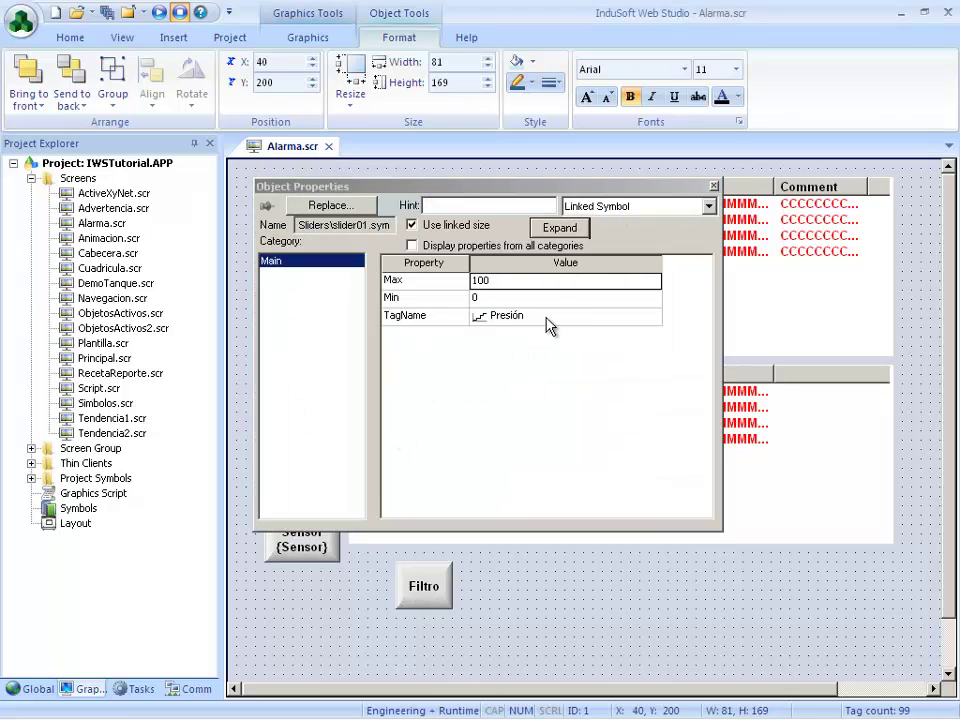
click(714, 186)
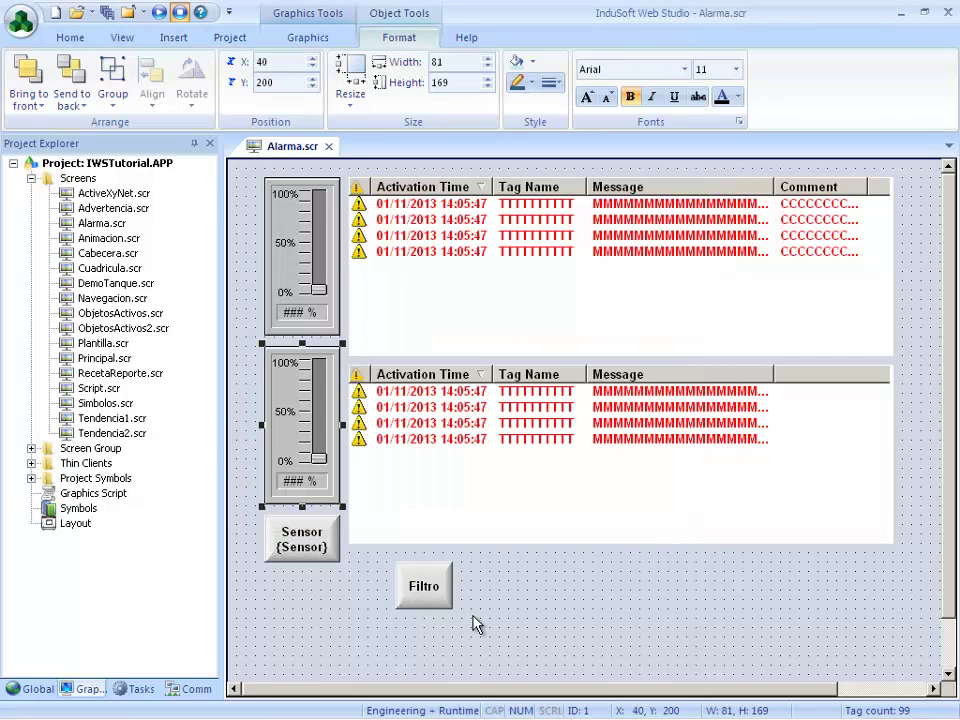
click(312, 553)
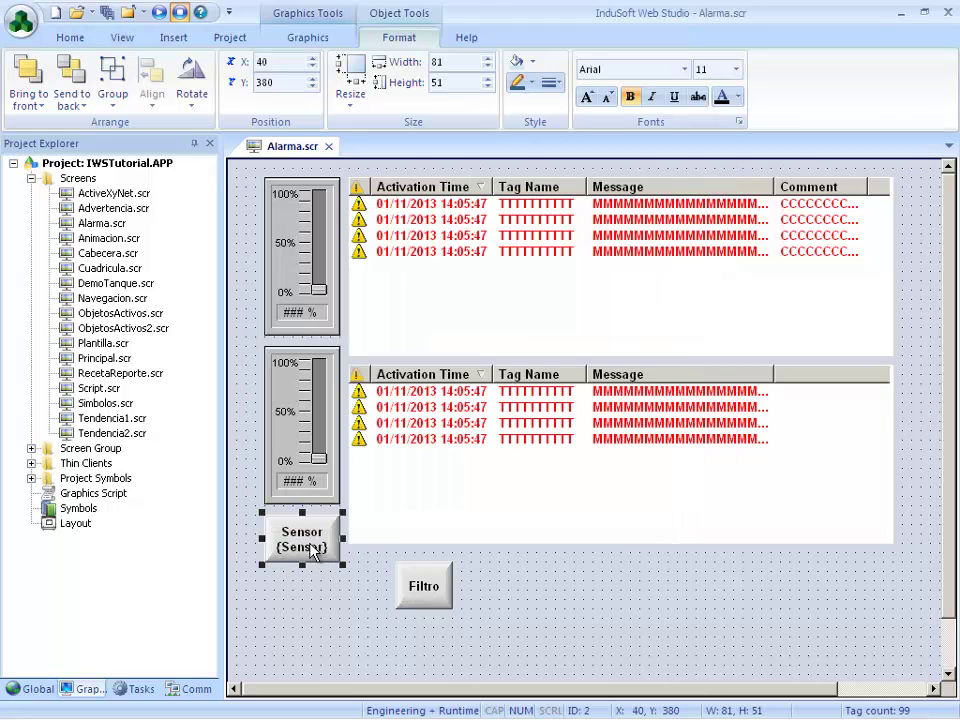
double_click(314, 550)
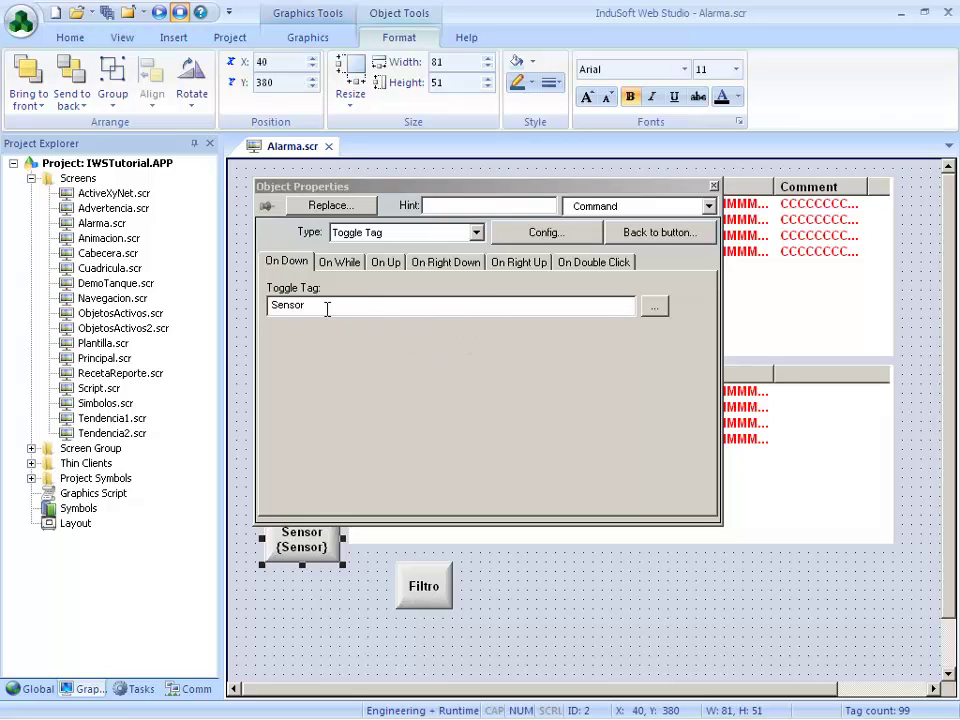
click(713, 186)
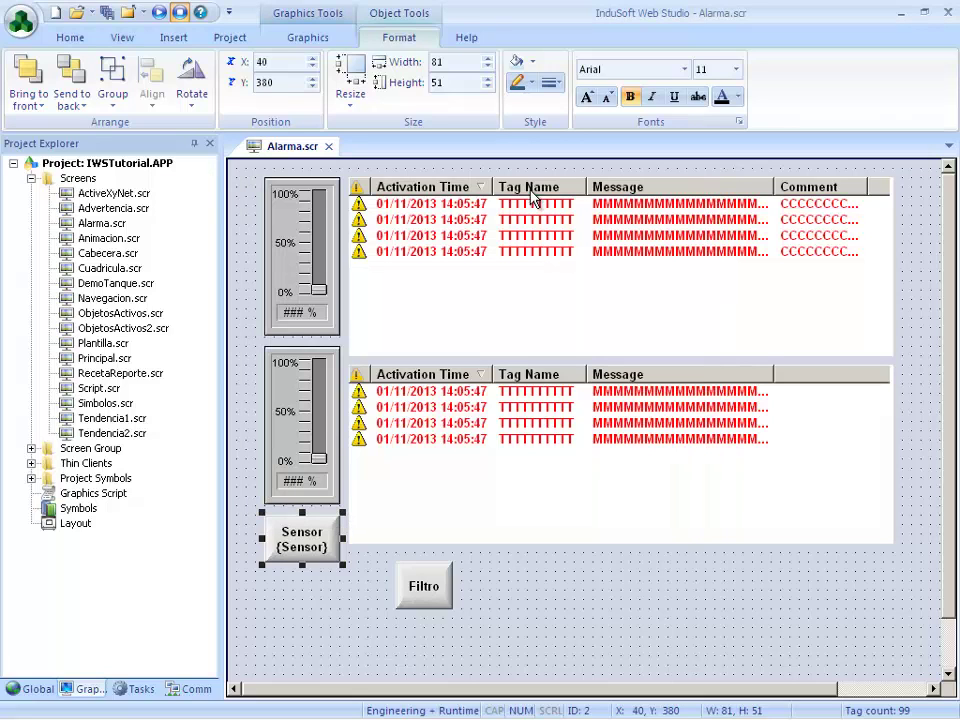
Open the '1: Alarmas de entrenamiento' worksheet from the Alarms folder of the Tasks tree
click(484, 600)
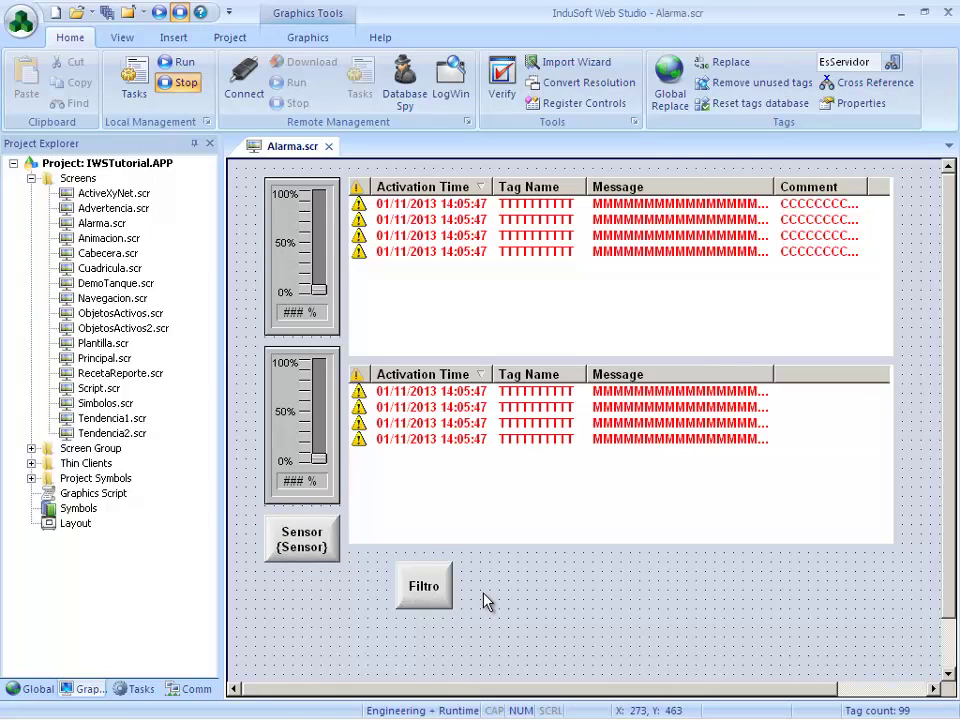
click(140, 688)
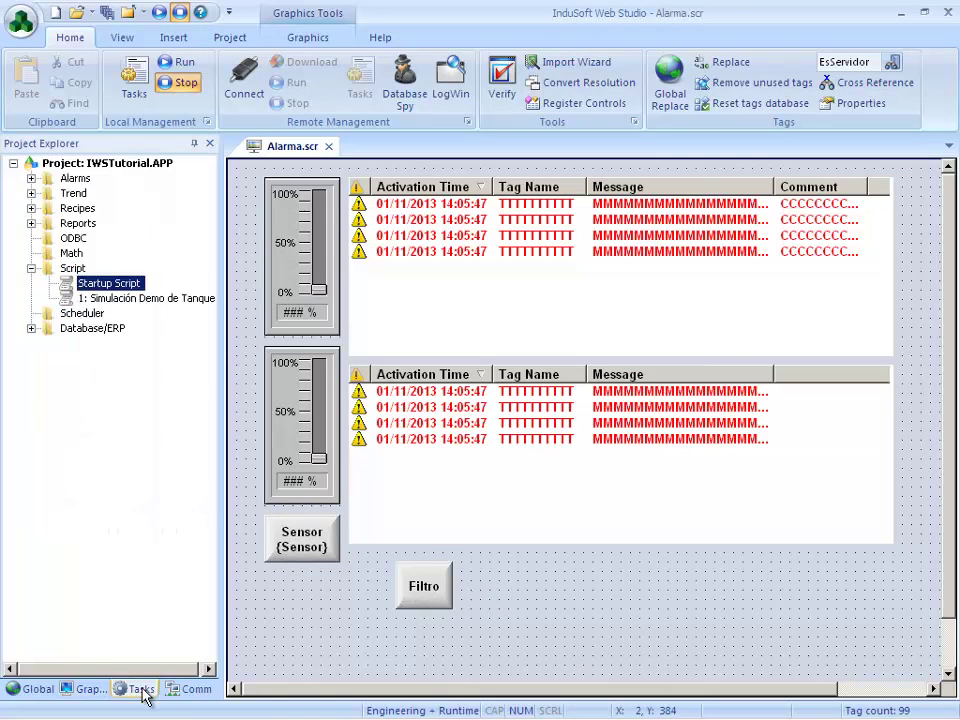
click(31, 268)
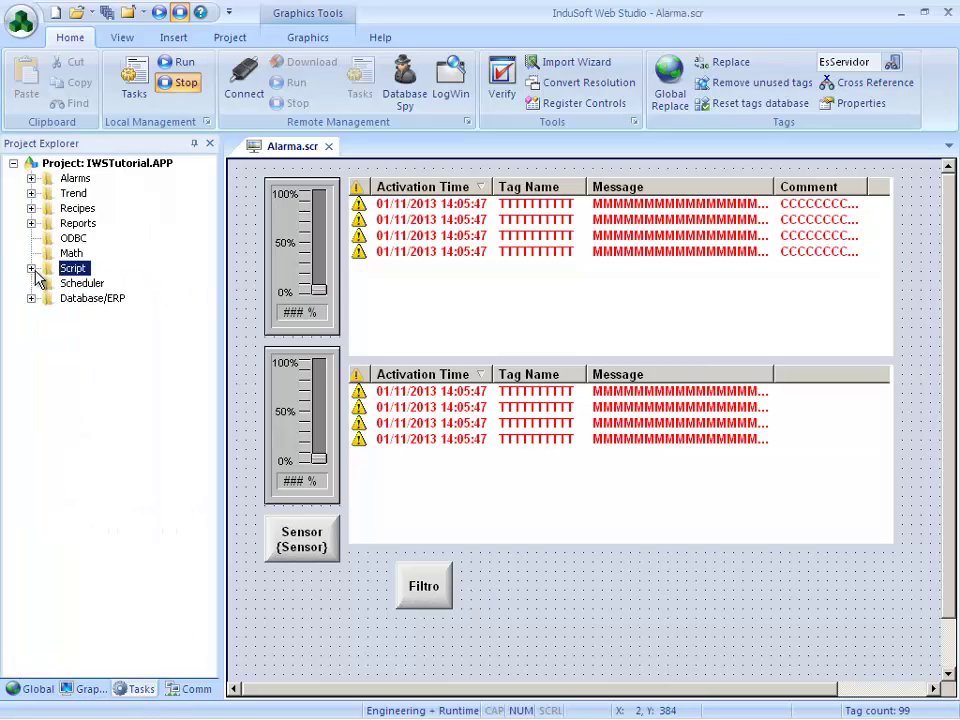
click(31, 179)
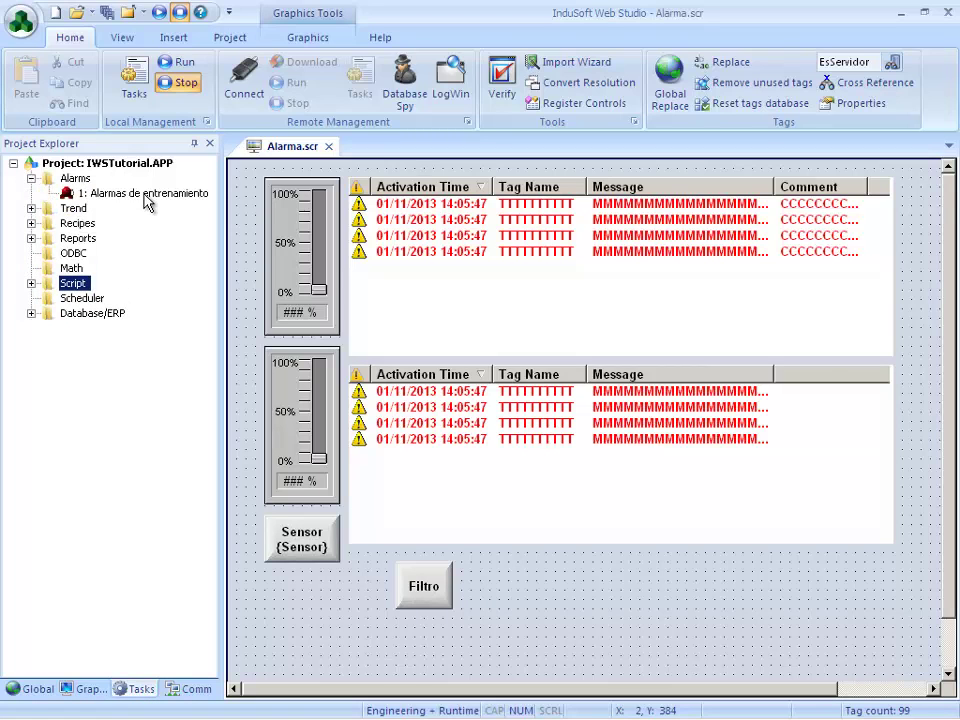
double_click(145, 198)
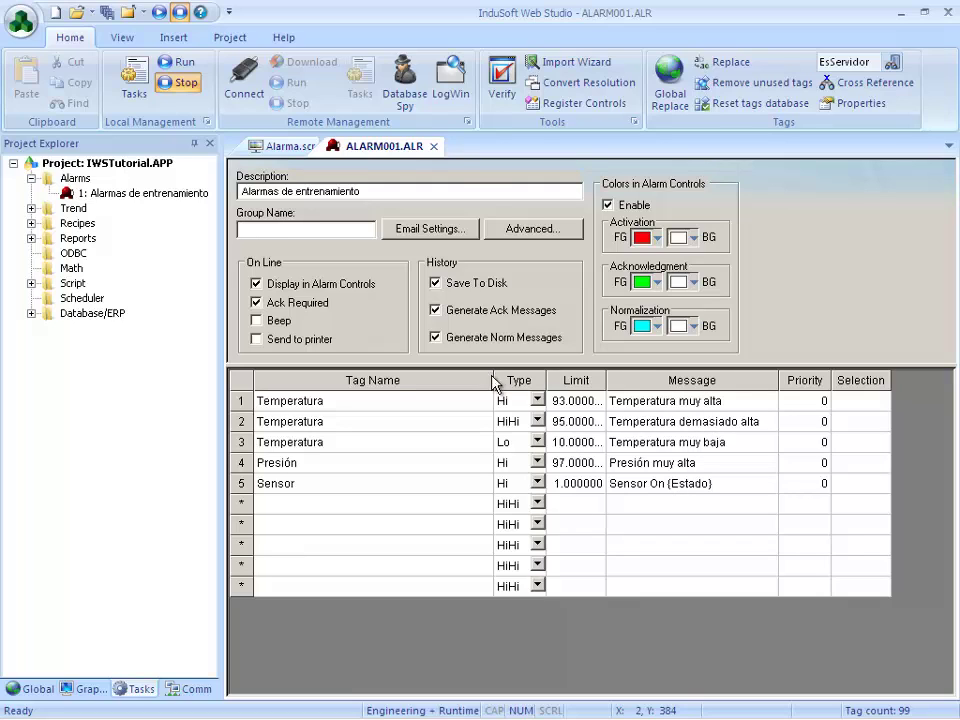
Narrow the Tag Name column, then close Mobile Access Configuration without saving
drag(494, 382, 439, 382)
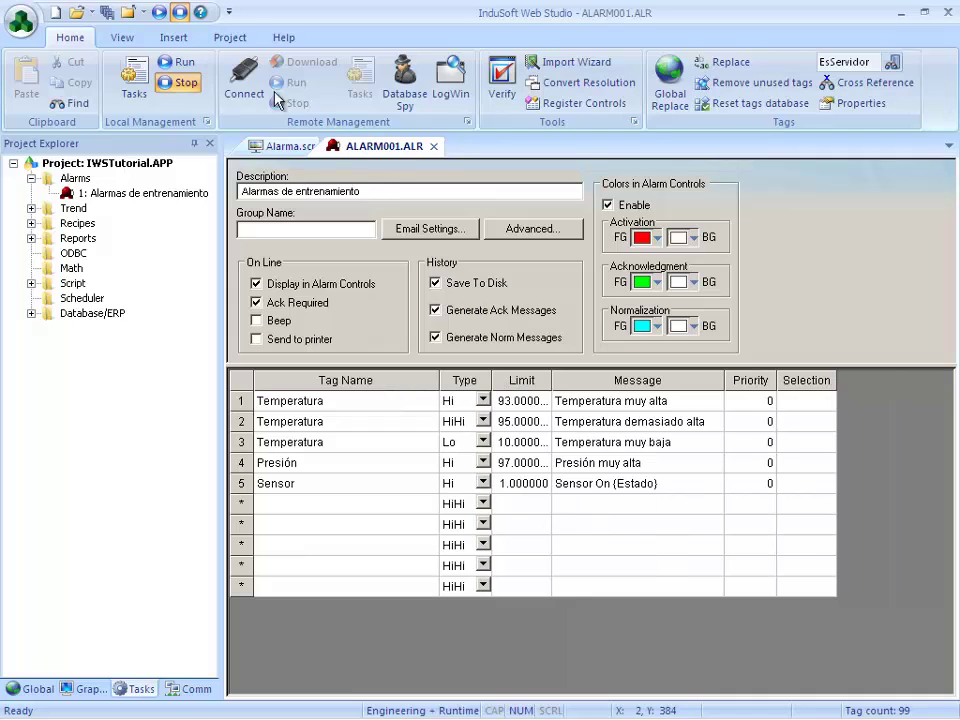
click(240, 43)
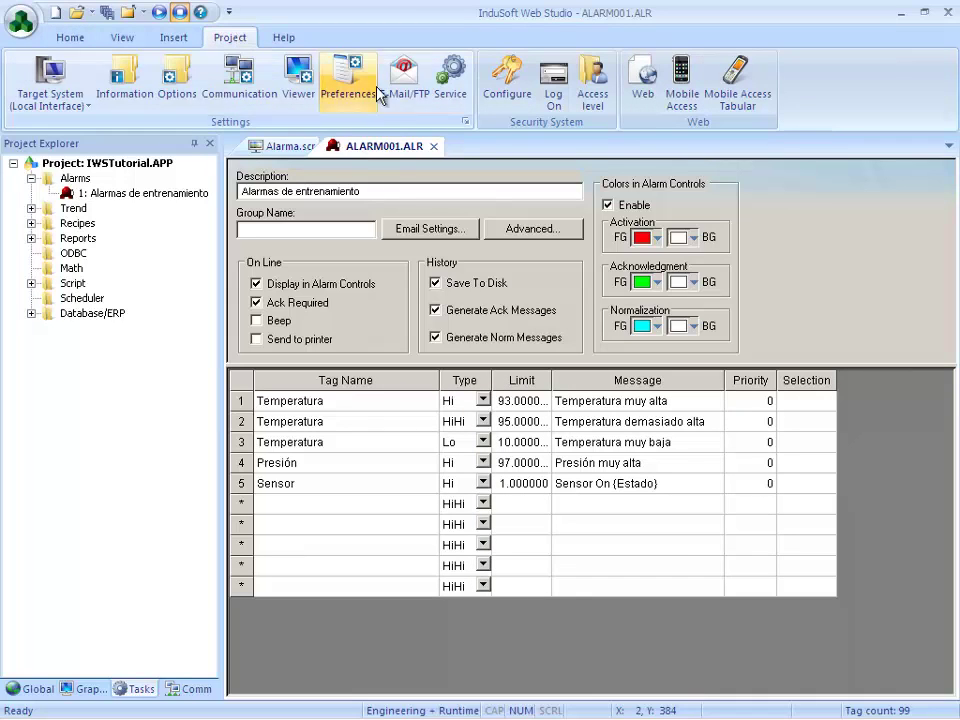
click(684, 90)
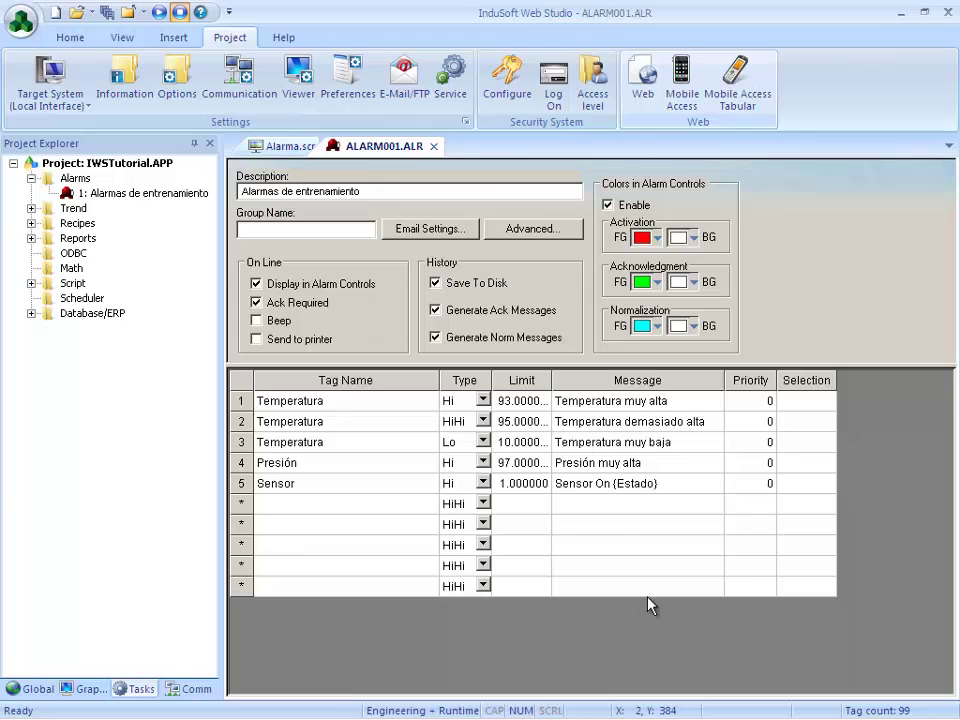
click(292, 147)
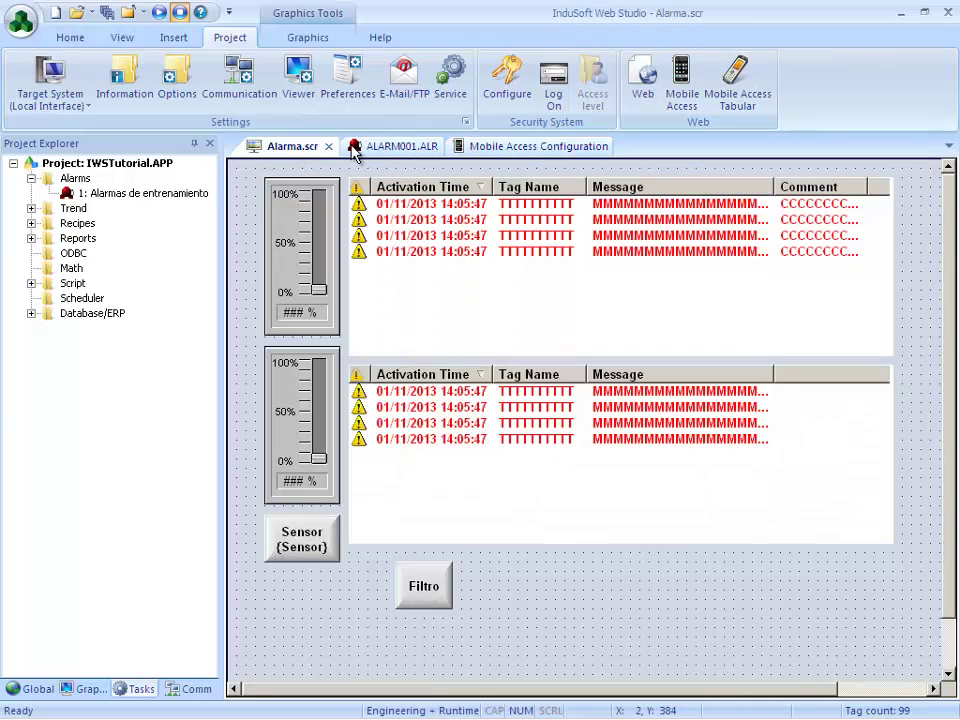
click(520, 148)
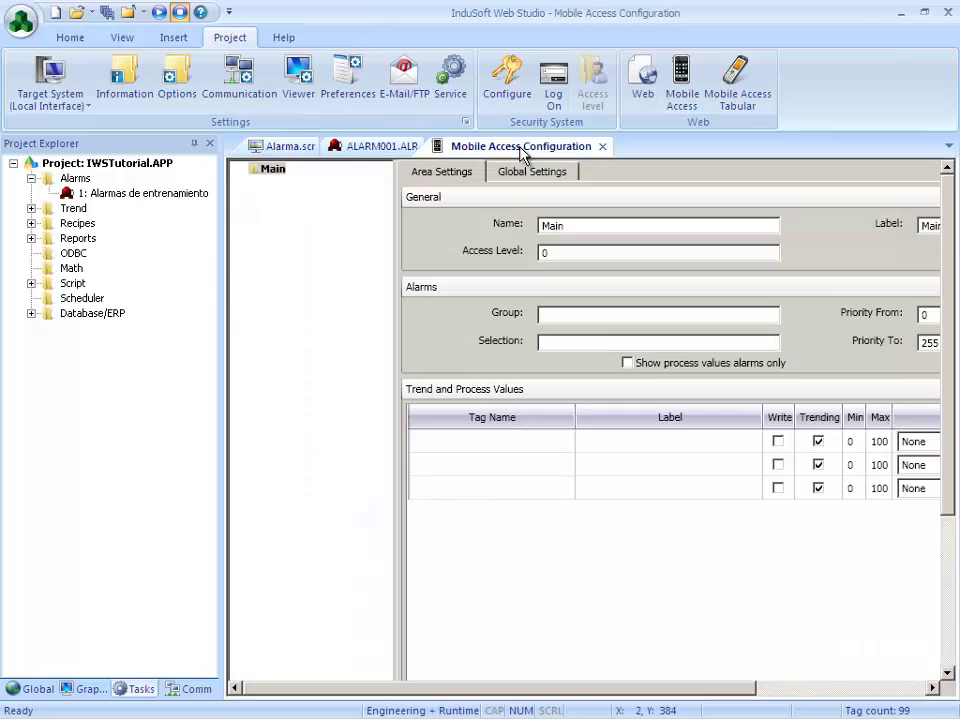
click(603, 146)
click(490, 412)
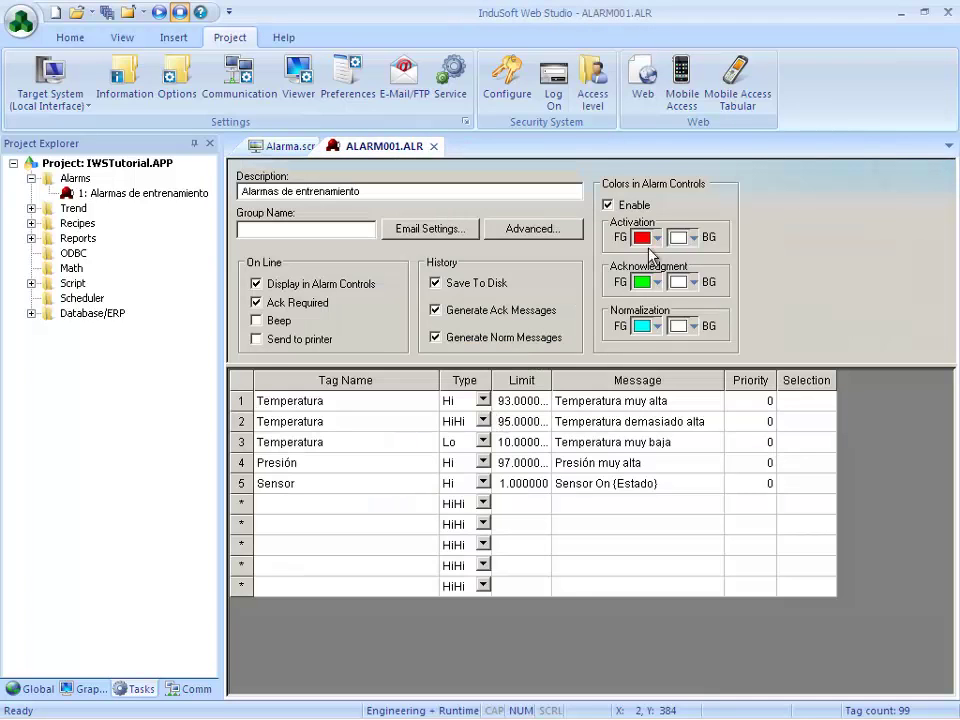
In Mobile Access Tabular, tick Enable Mobile Access and change Alarms Refresh Rate from 60 to 5
click(738, 88)
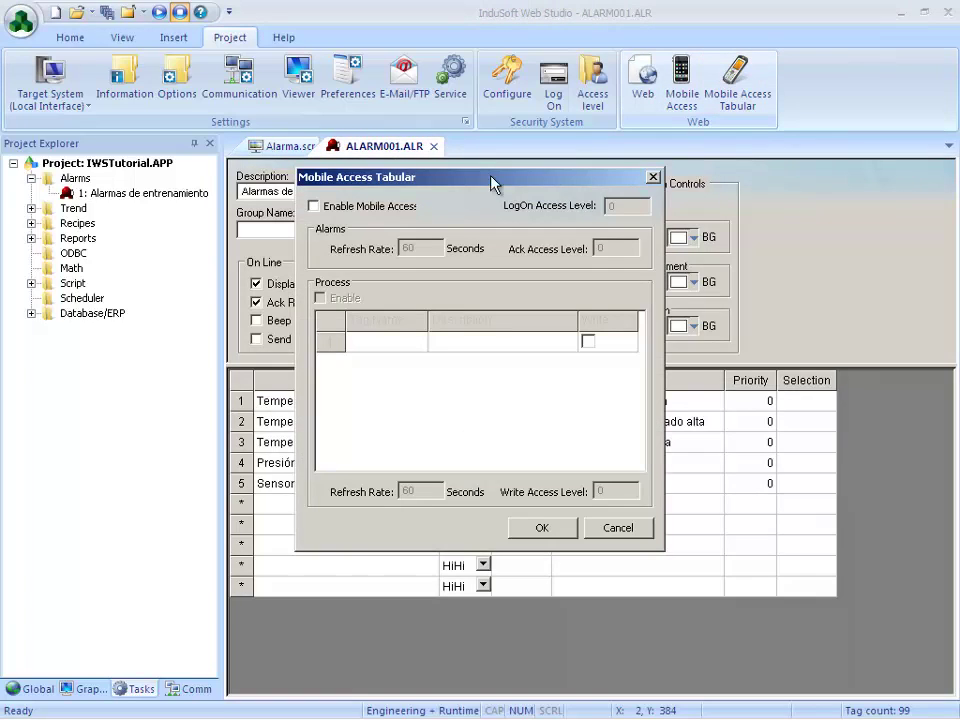
drag(462, 190, 388, 167)
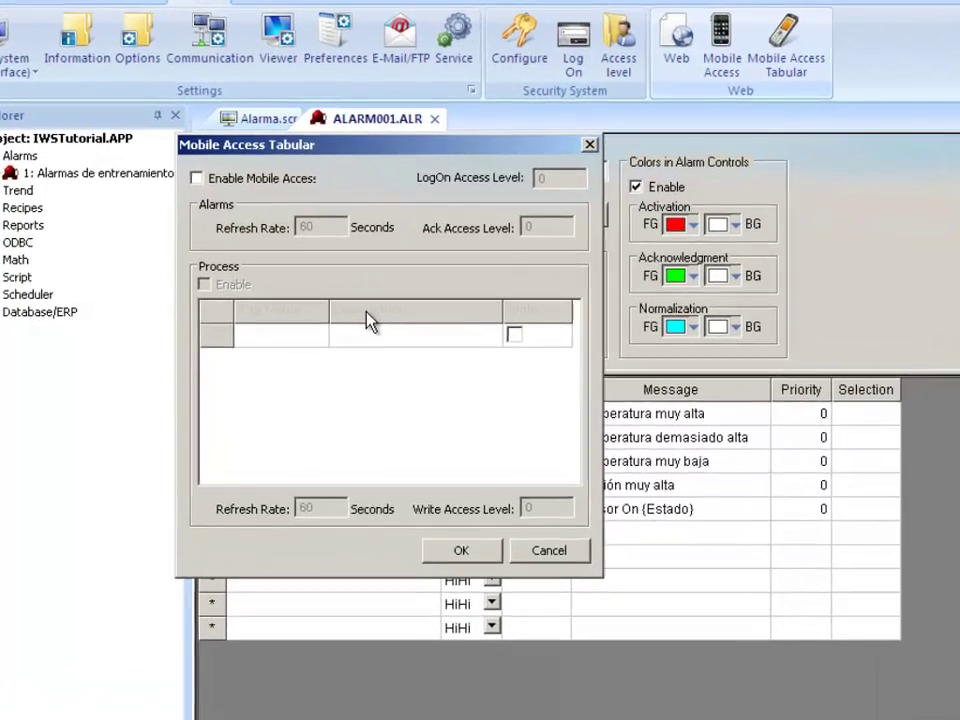
key(alt)
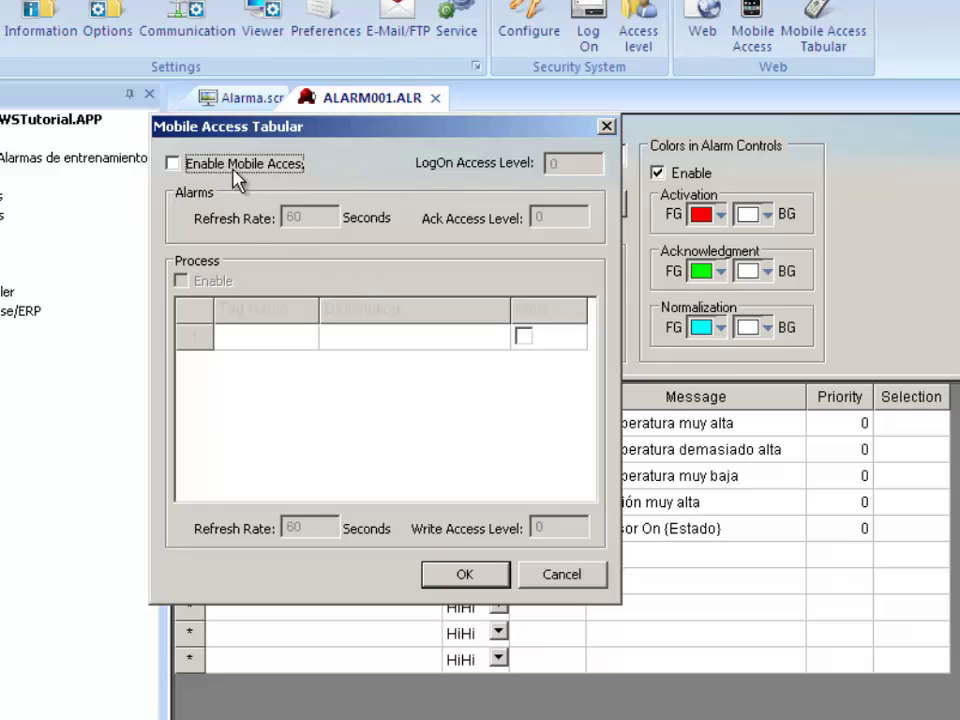
click(174, 164)
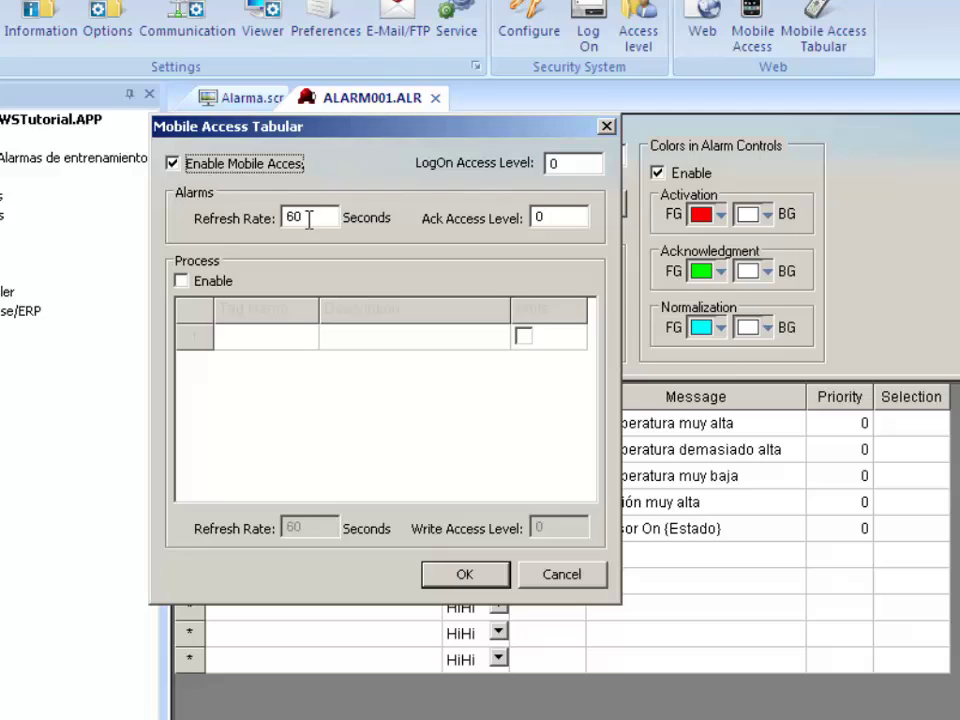
double_click(312, 217)
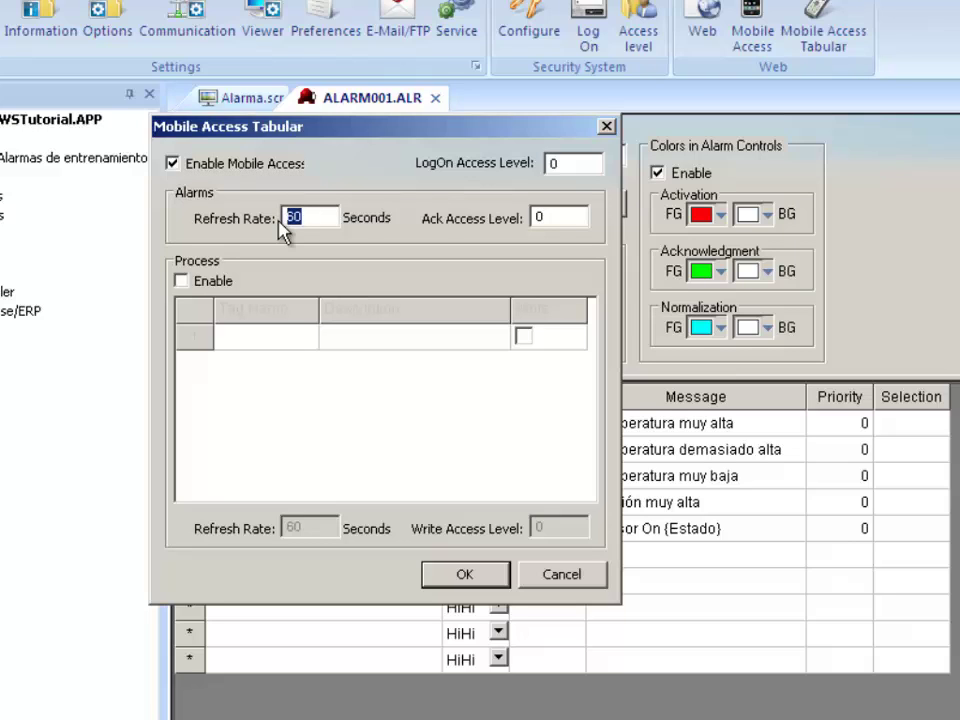
text(5)
Enable process values and add a writable Temperatura tag described as 'Temp'
click(182, 281)
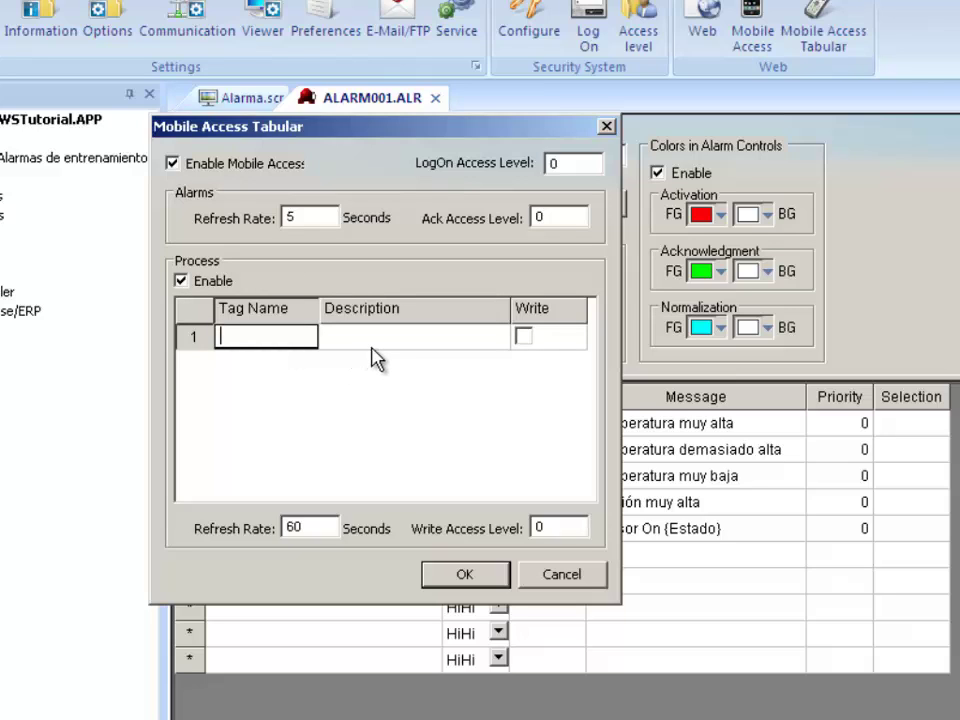
text(Temperatura)
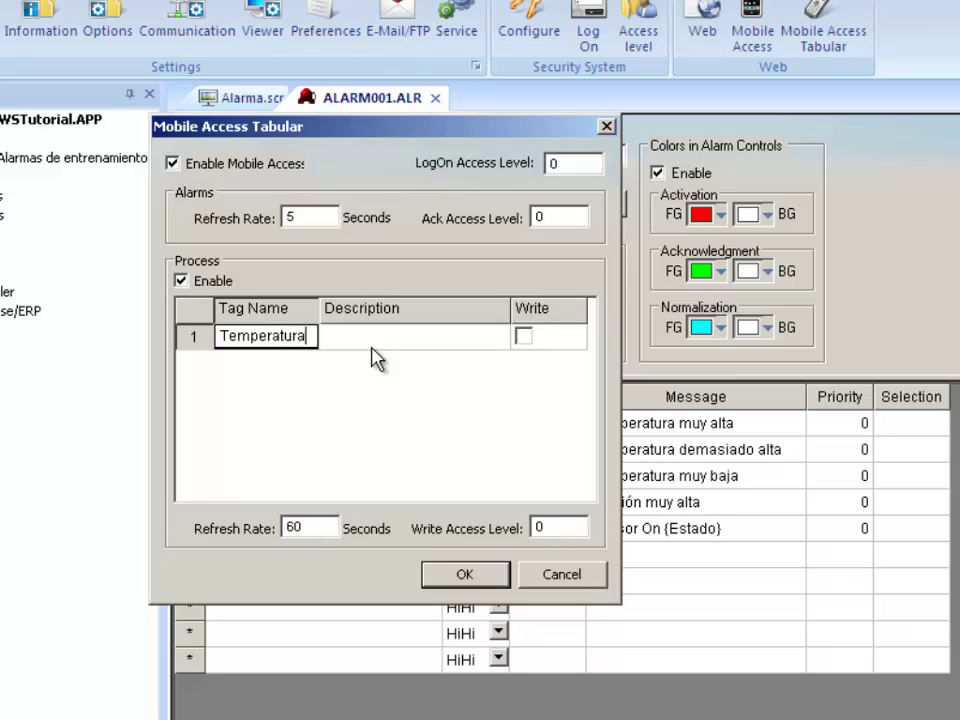
key(Return)
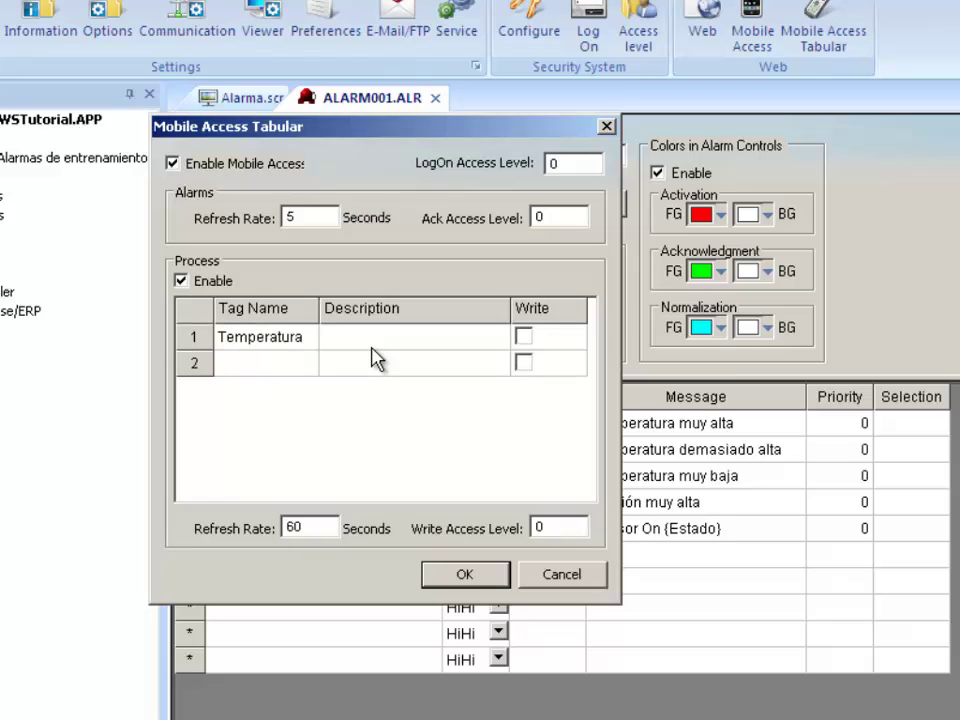
click(372, 347)
text(Temp.)
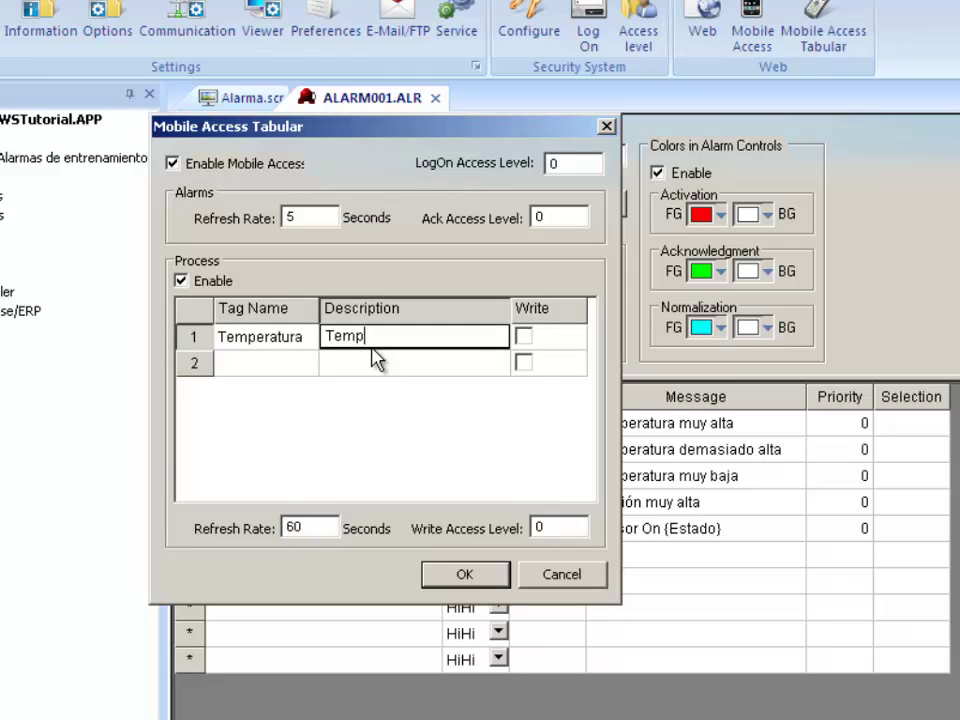
click(527, 340)
Add writable Presión and Sensor tags and select the 60-second process refresh rate
click(267, 370)
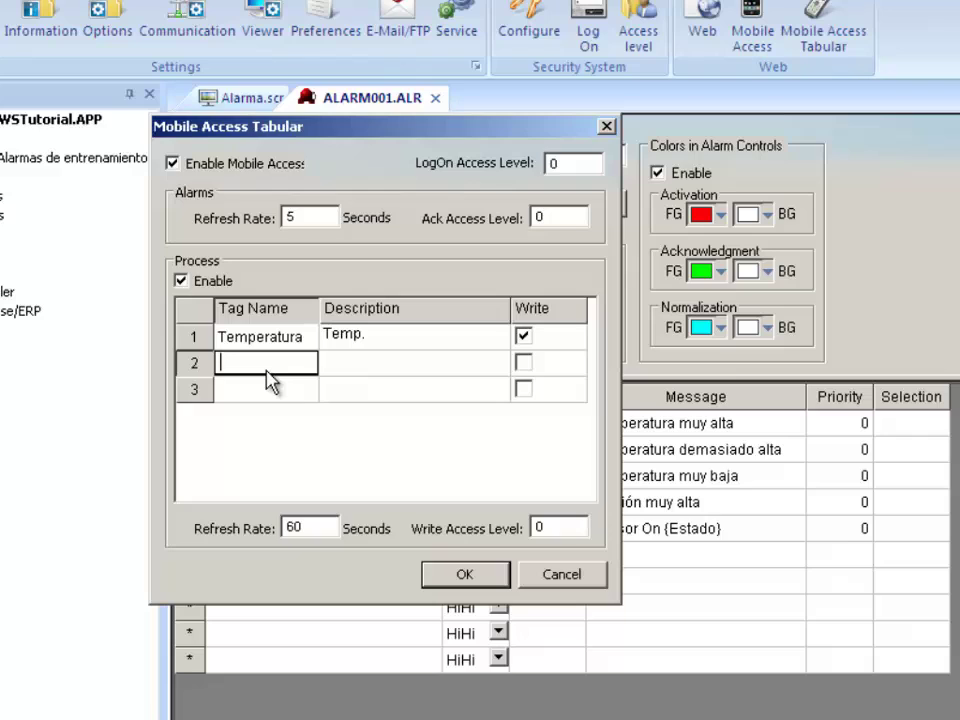
text(Presión)
key(Return)
text(Sensor)
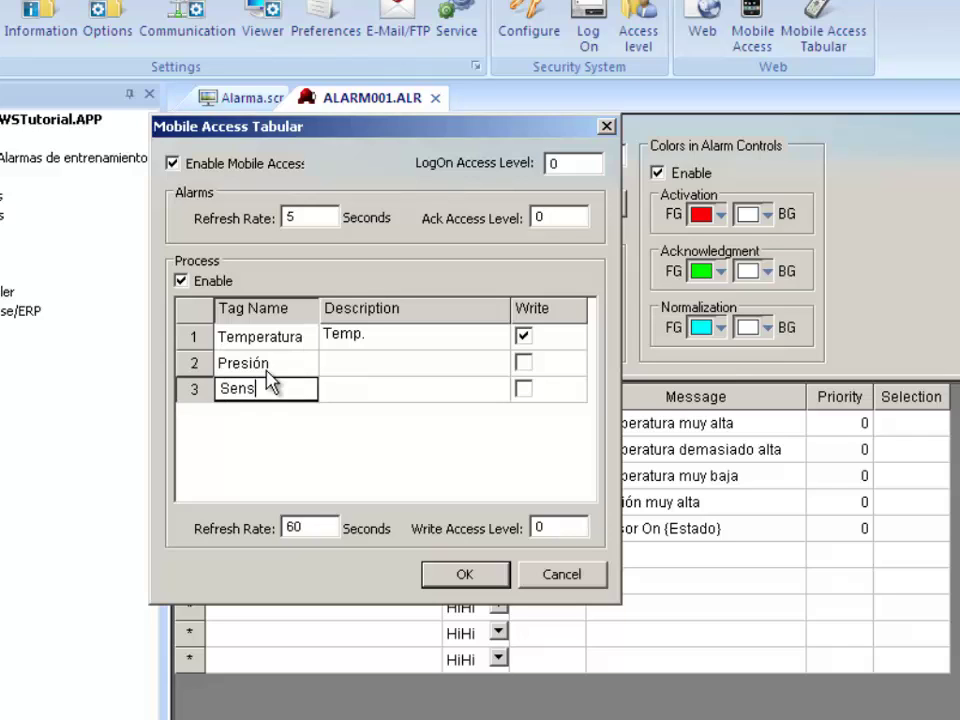
click(524, 363)
click(524, 389)
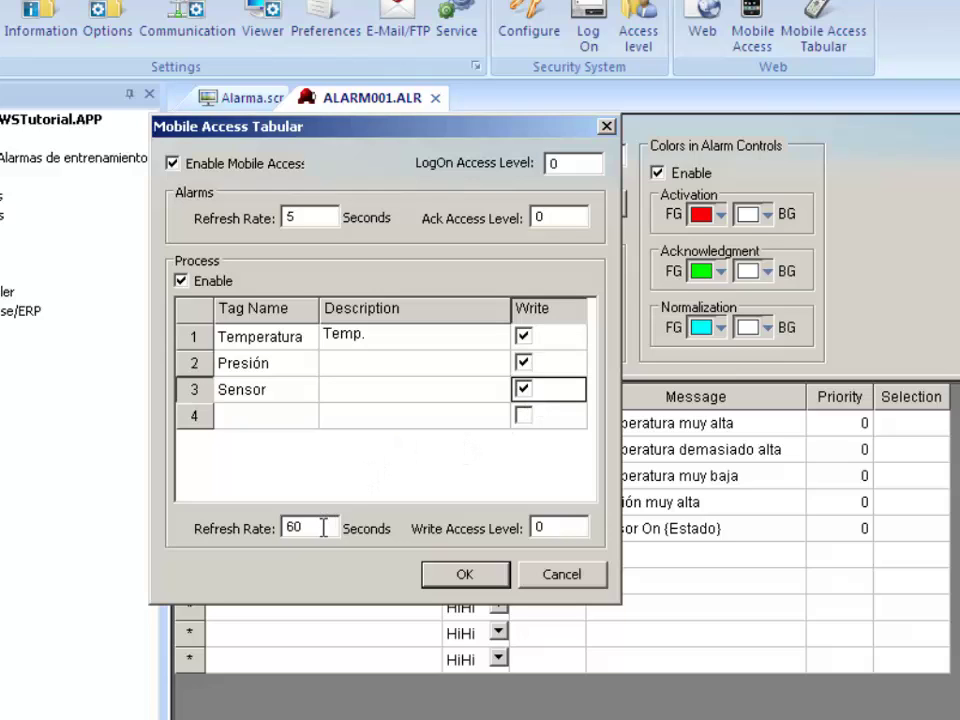
drag(316, 533, 257, 531)
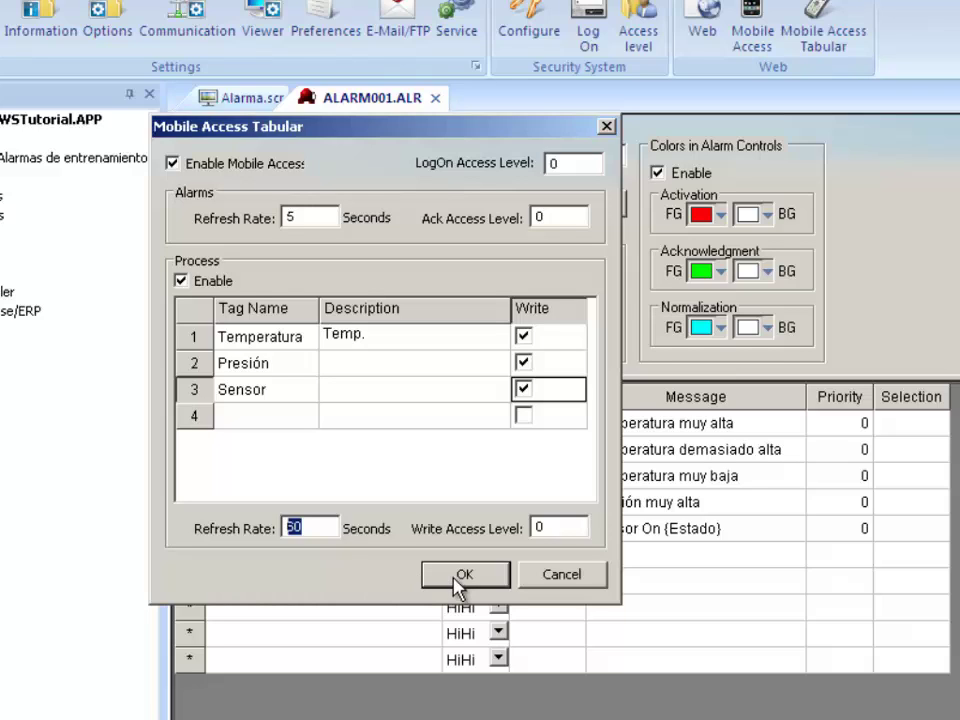
Set the process refresh rate to 5, confirm, close ALARM001.ALR, and save Alarma.scr
text(5)
click(462, 576)
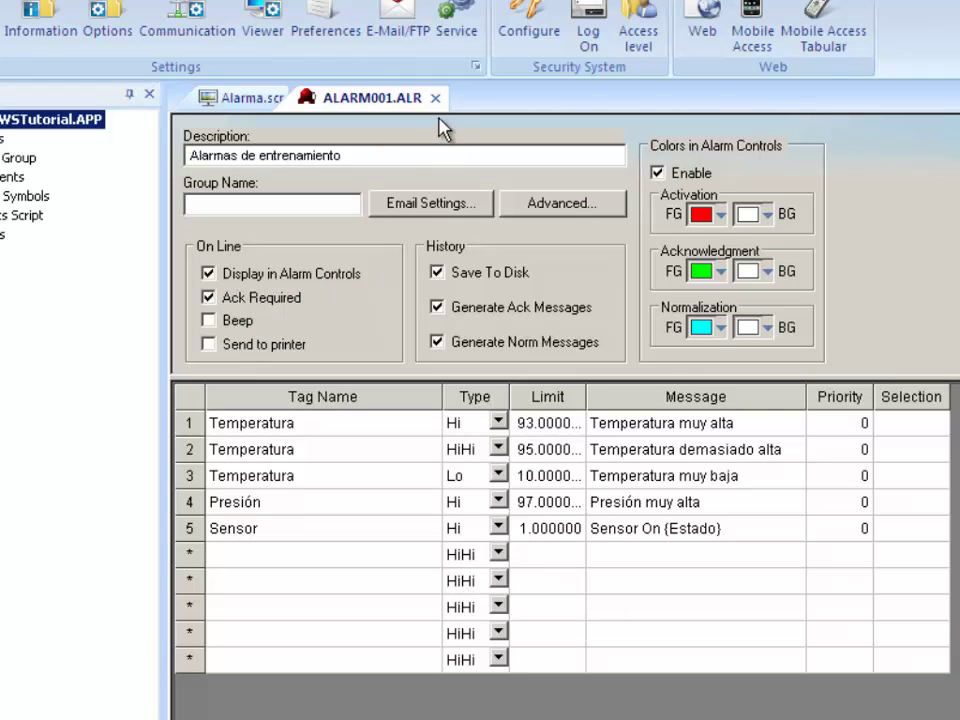
click(436, 99)
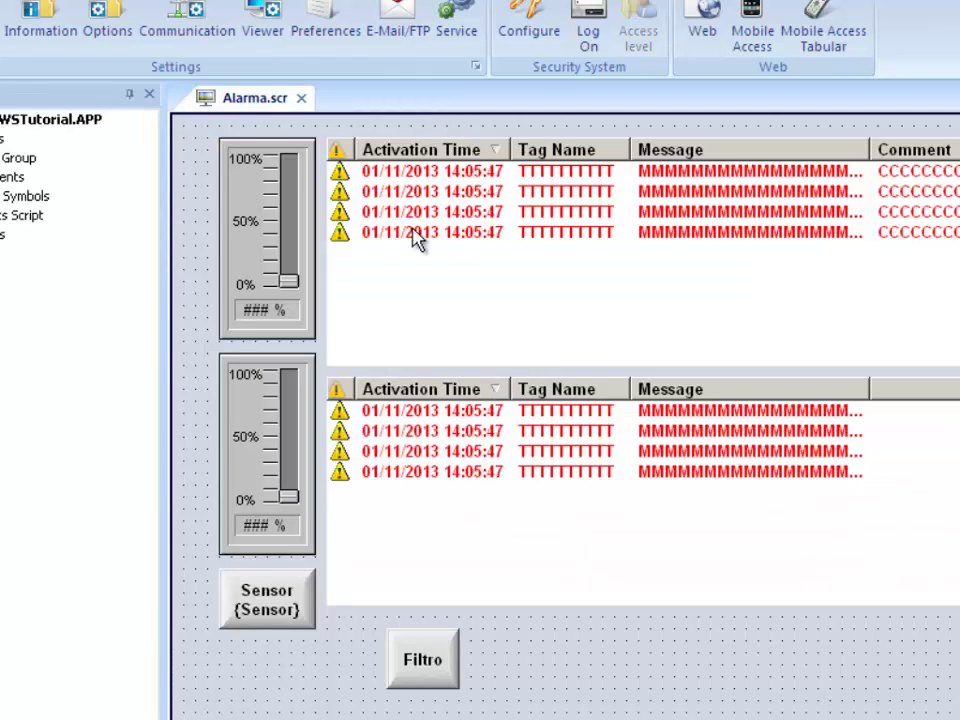
click(302, 101)
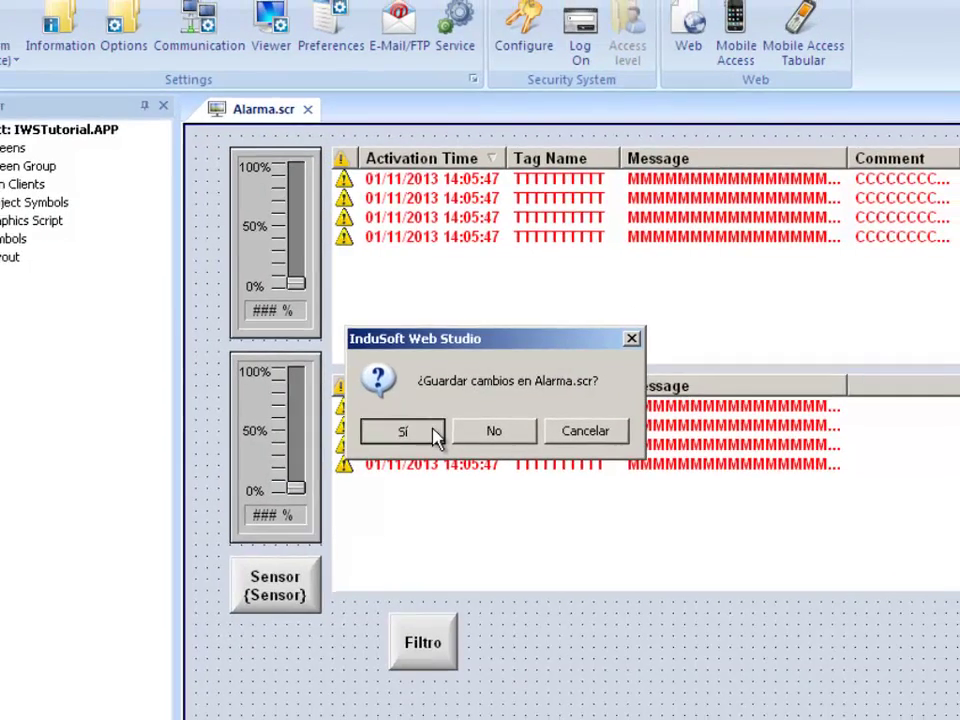
click(434, 430)
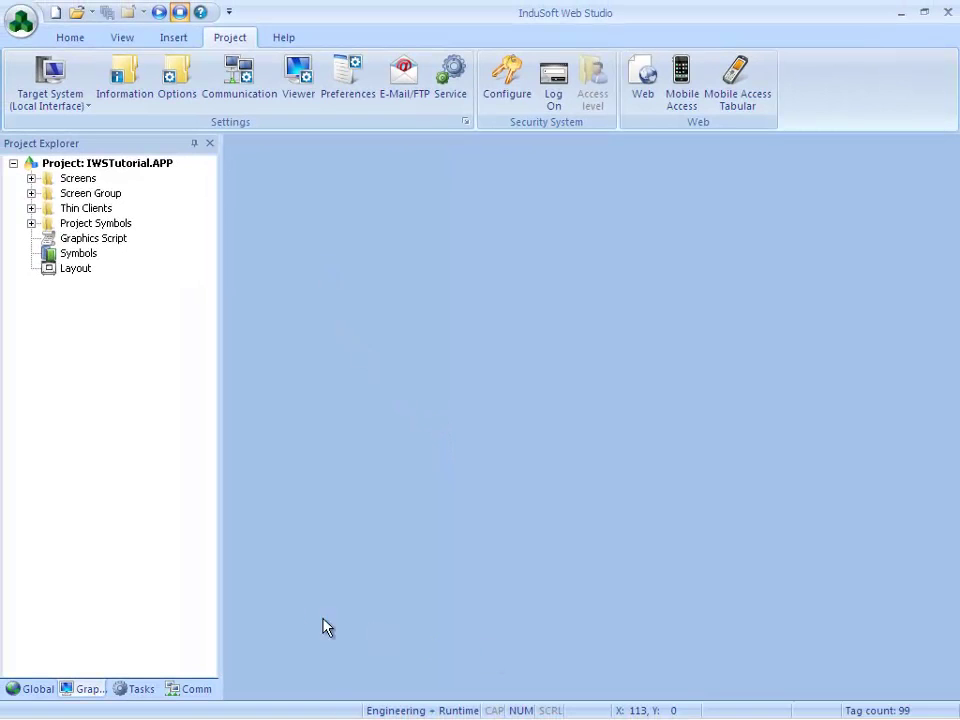
Confirm the Default Web Site's home directory is C:\IWS\IWSTutorial, then return to PowerPoint
mouse_move(250, 712)
click(290, 706)
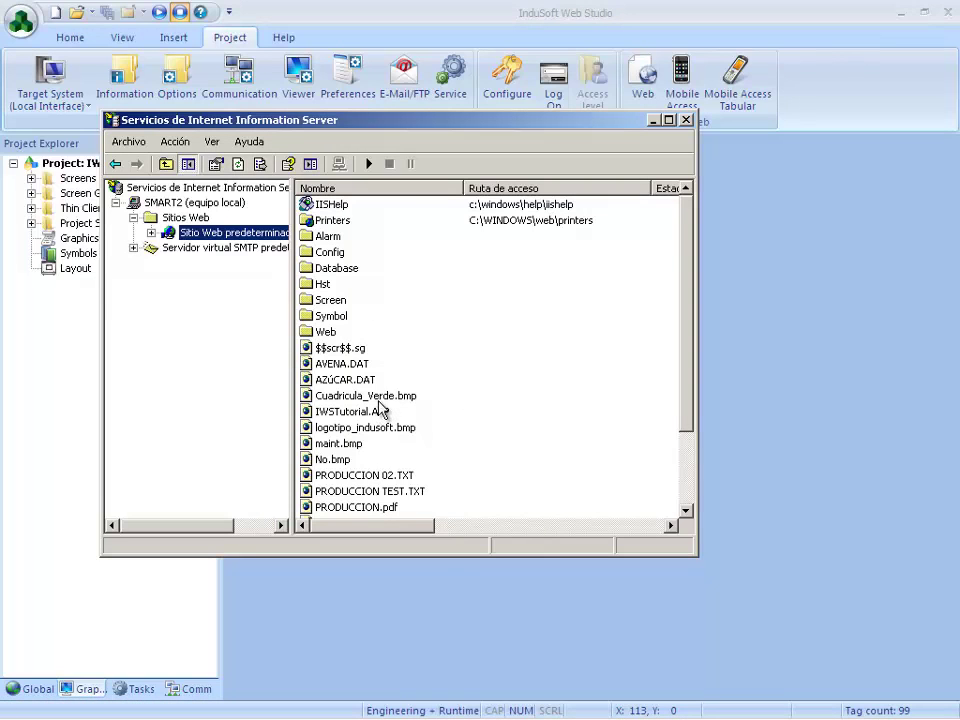
right_click(238, 240)
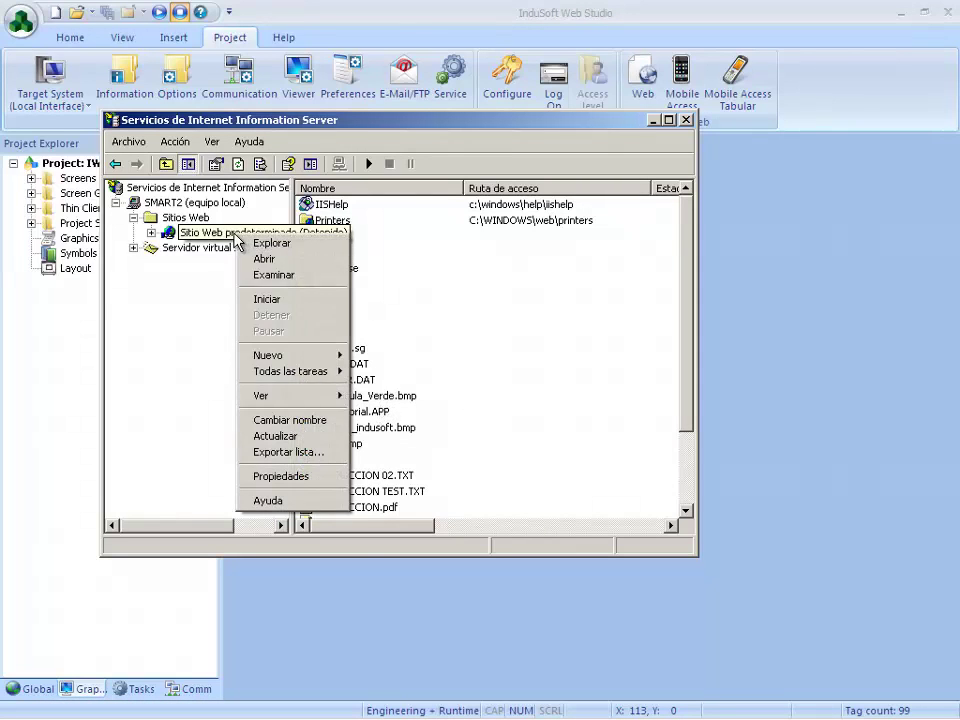
click(302, 477)
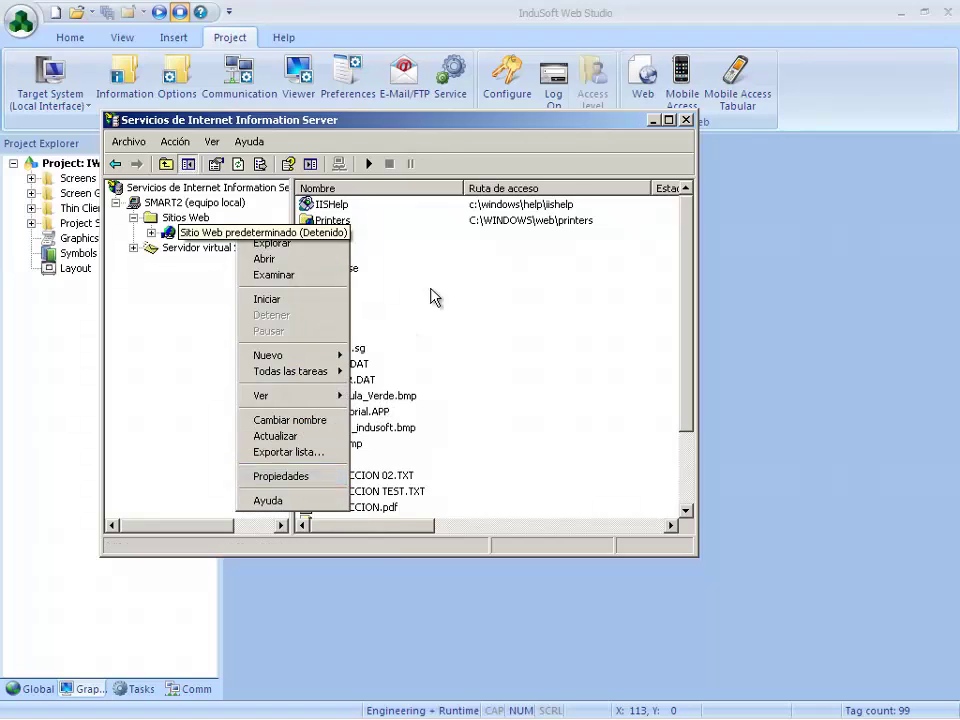
click(378, 131)
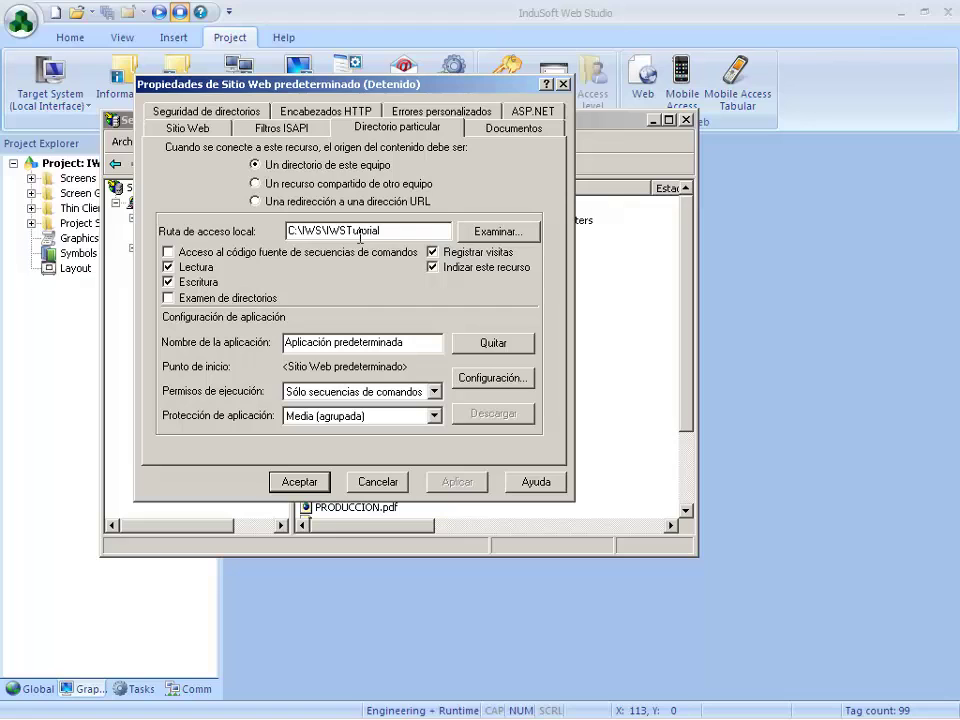
click(385, 482)
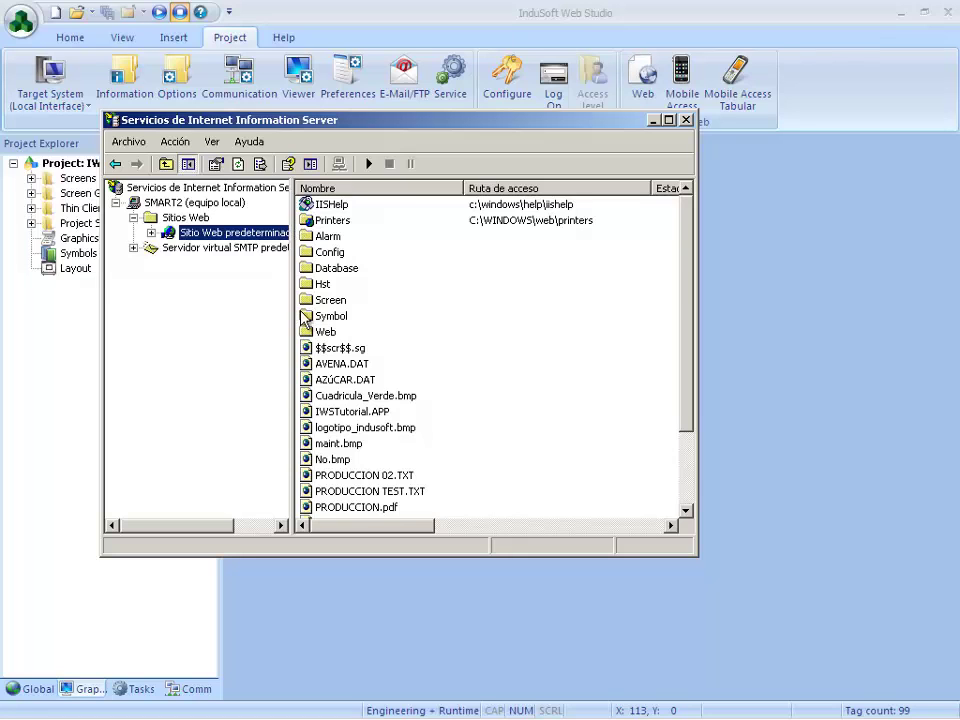
key(alt+Tab)
key(alt+Tab)
key(alt+Tab)
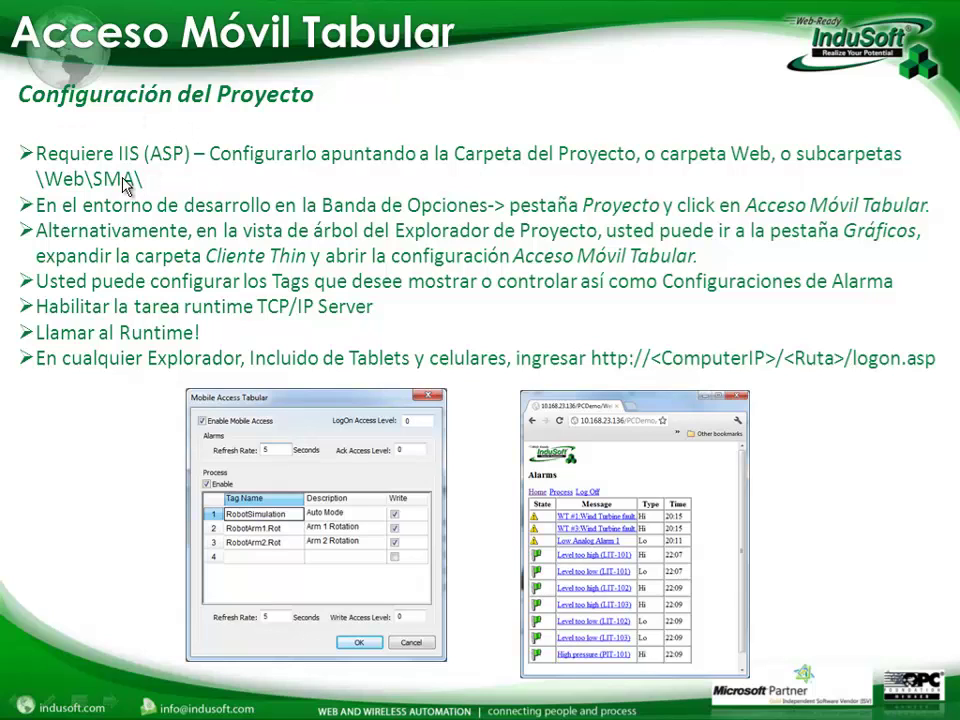
Switch back to InduSoft Web Studio and show its Help ribbon tab
key(alt+Tab)
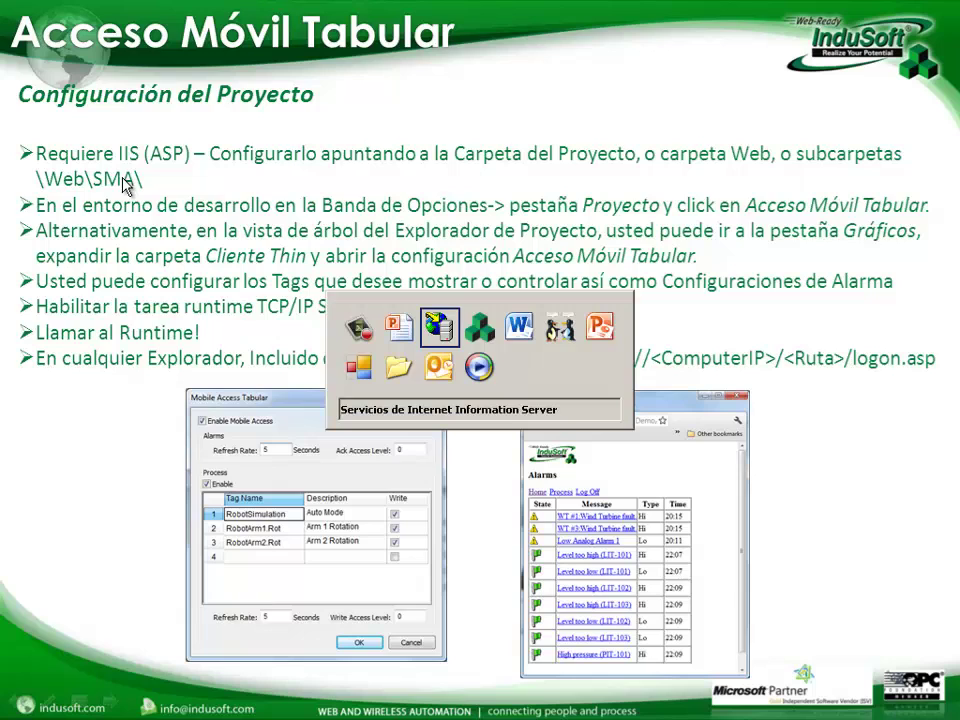
key(alt+Tab)
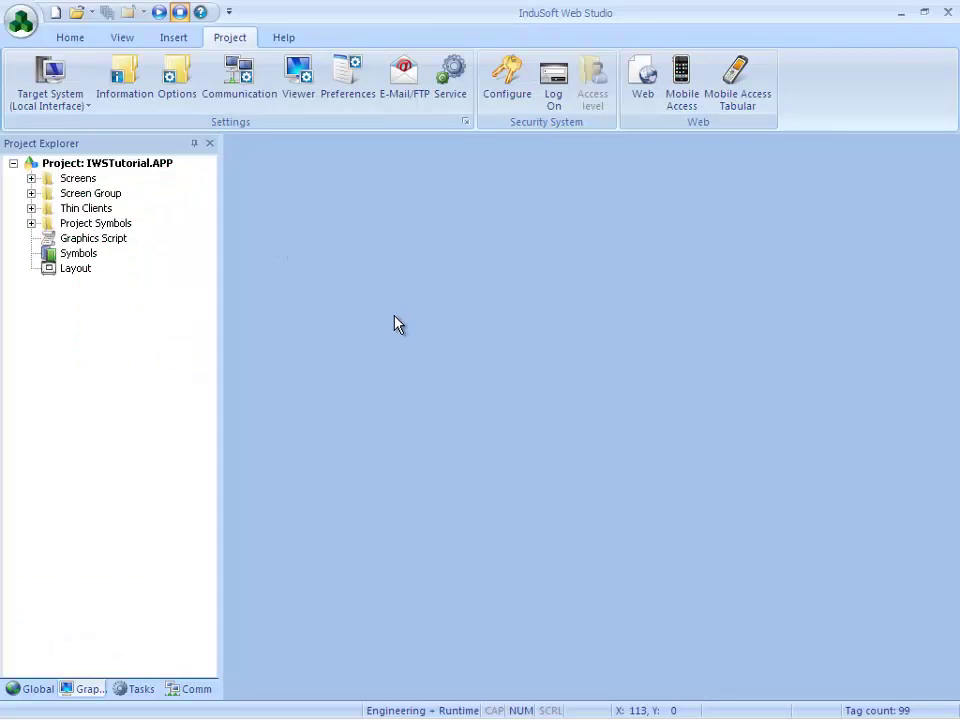
key(alt+Tab)
key(alt+Tab)
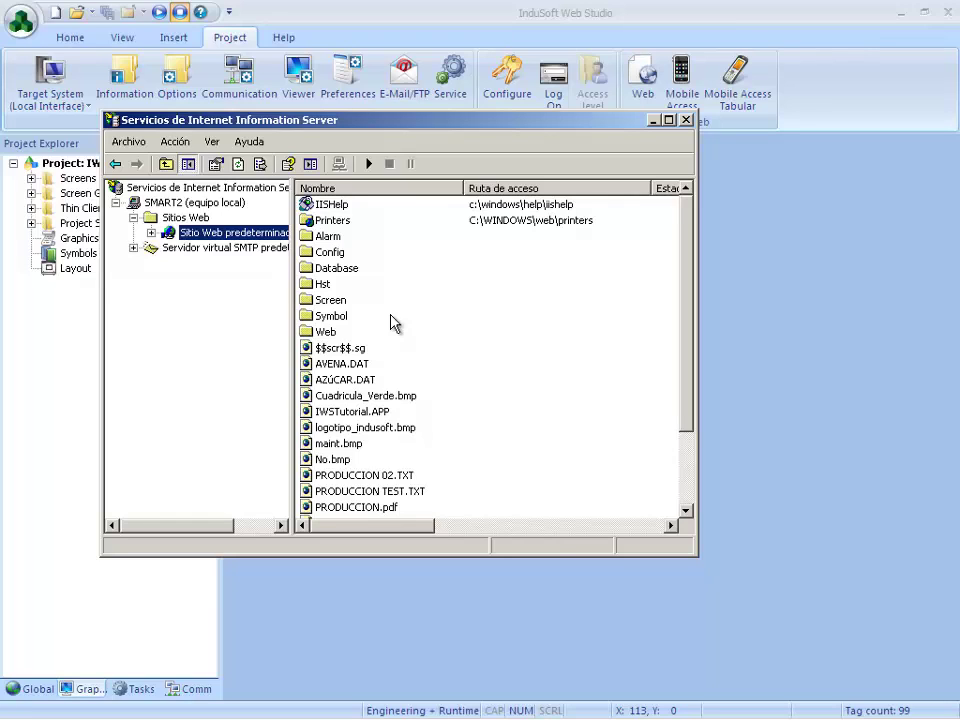
key(alt+Tab)
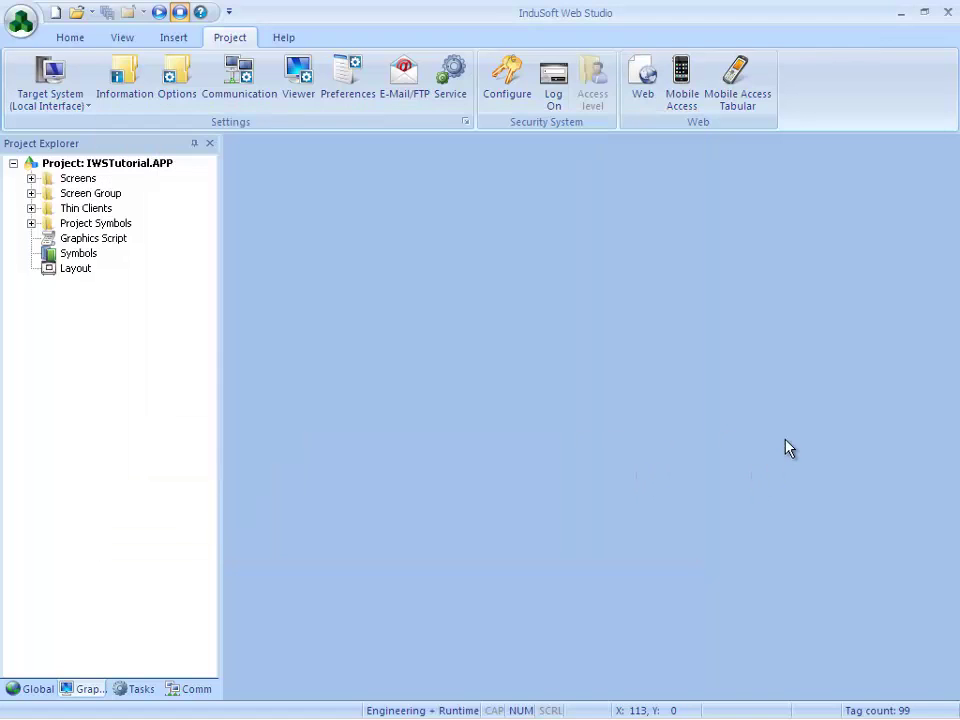
click(298, 37)
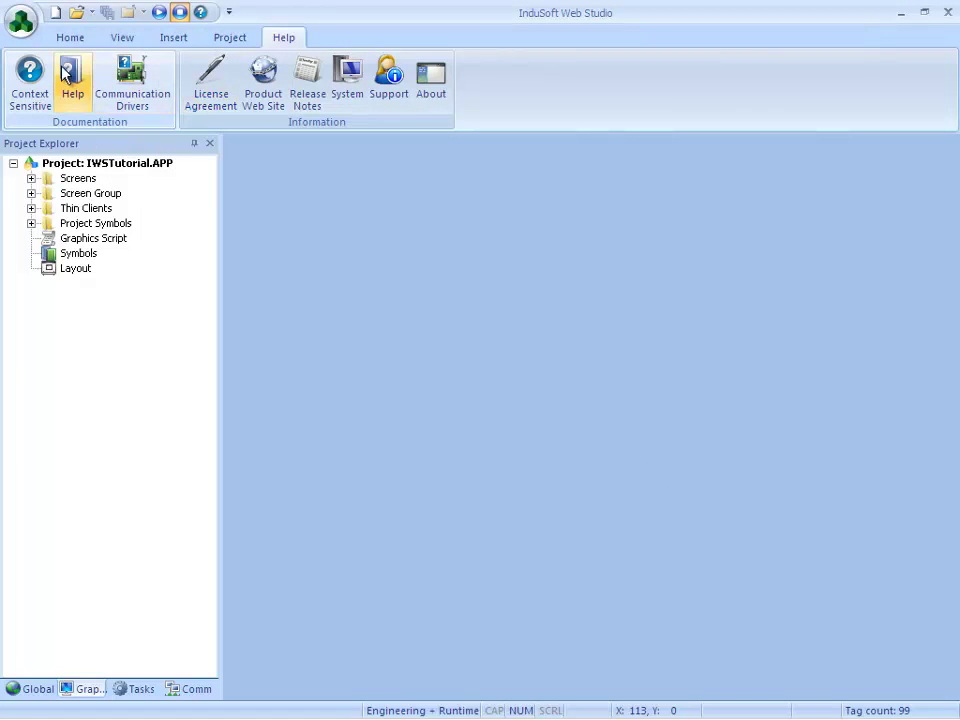
Open the Technical Reference topic Thin Clients and Mobile Access > Turn on Microsoft IIS
click(66, 82)
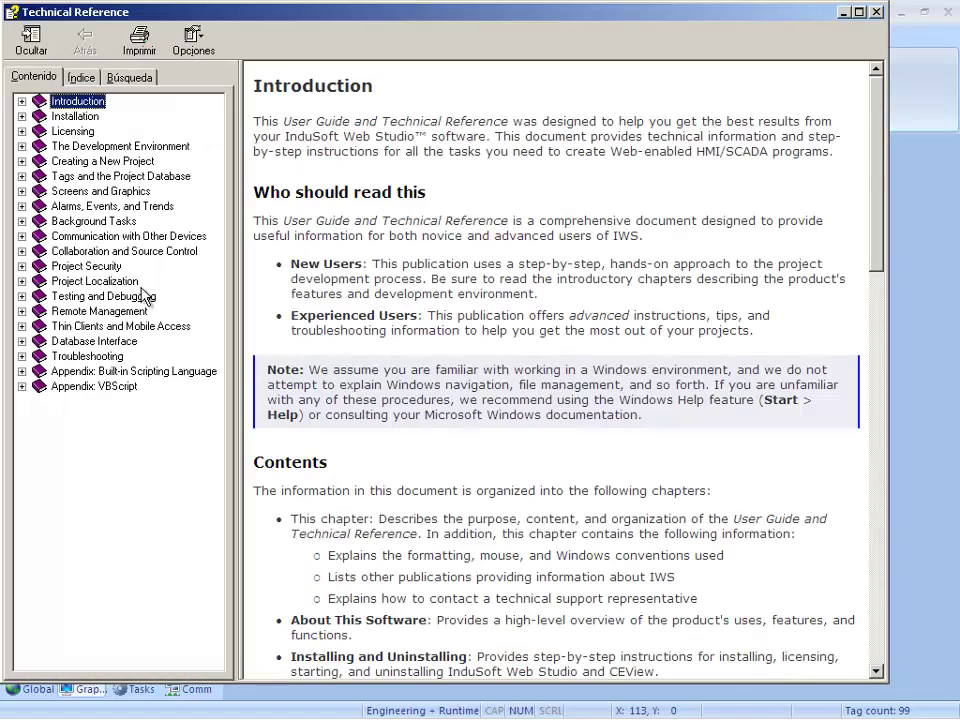
click(21, 326)
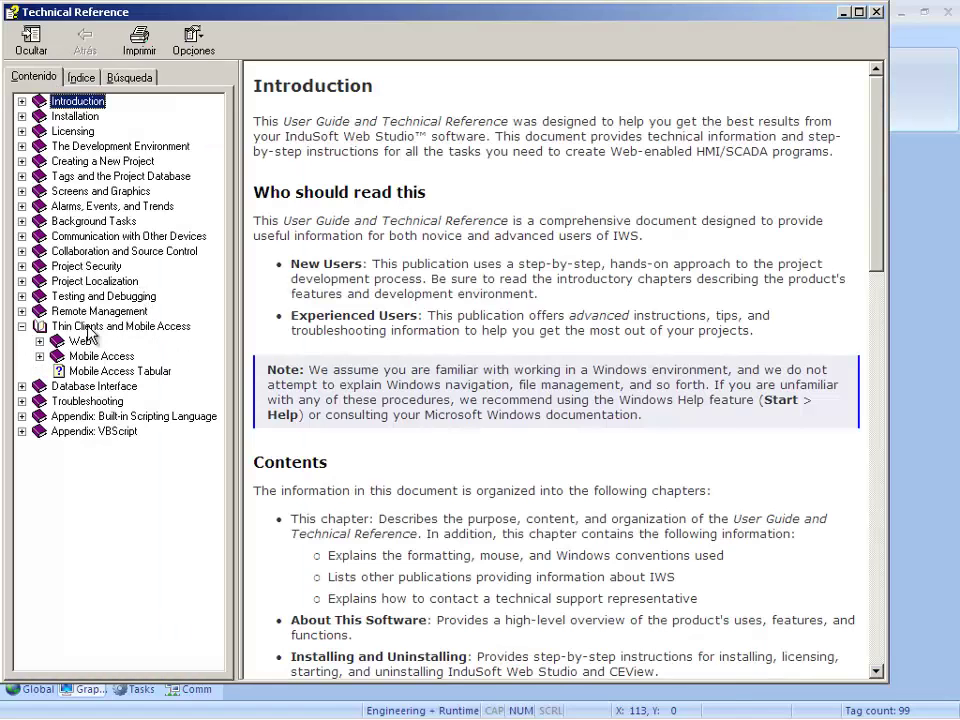
click(39, 356)
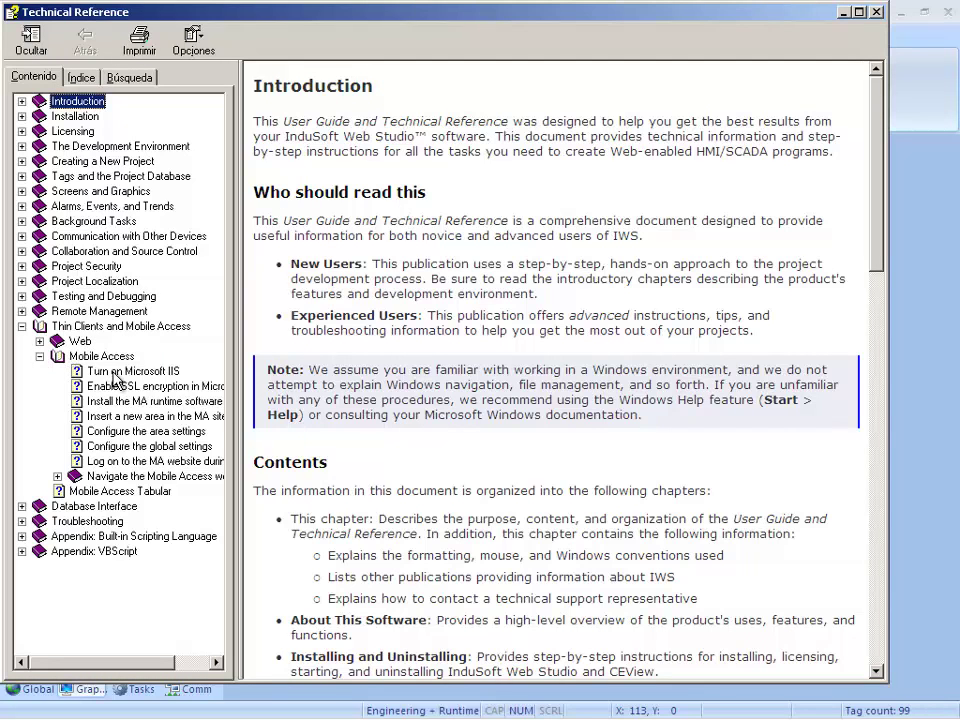
click(130, 371)
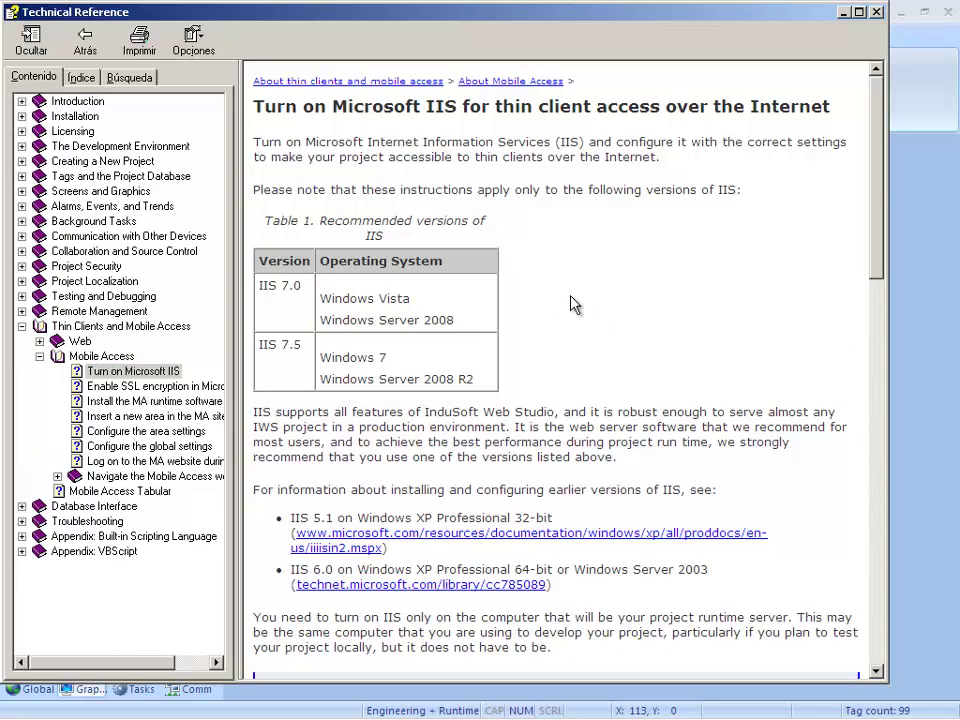
Read through the Turn on Microsoft IIS topic and close the help window
scroll(574, 303, down, 8)
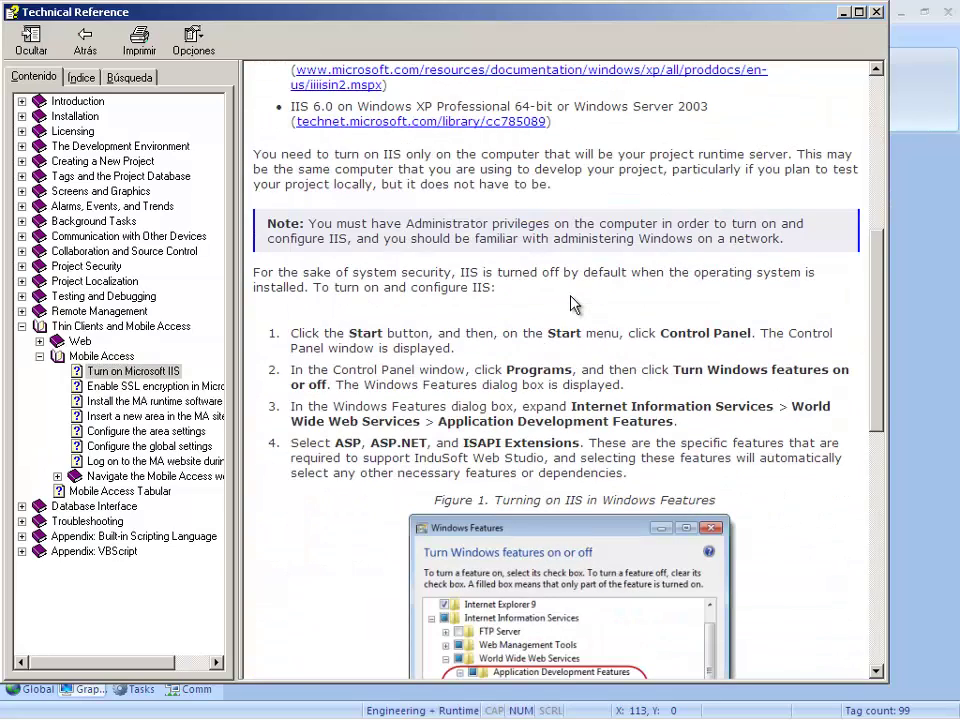
scroll(574, 303, down, 2)
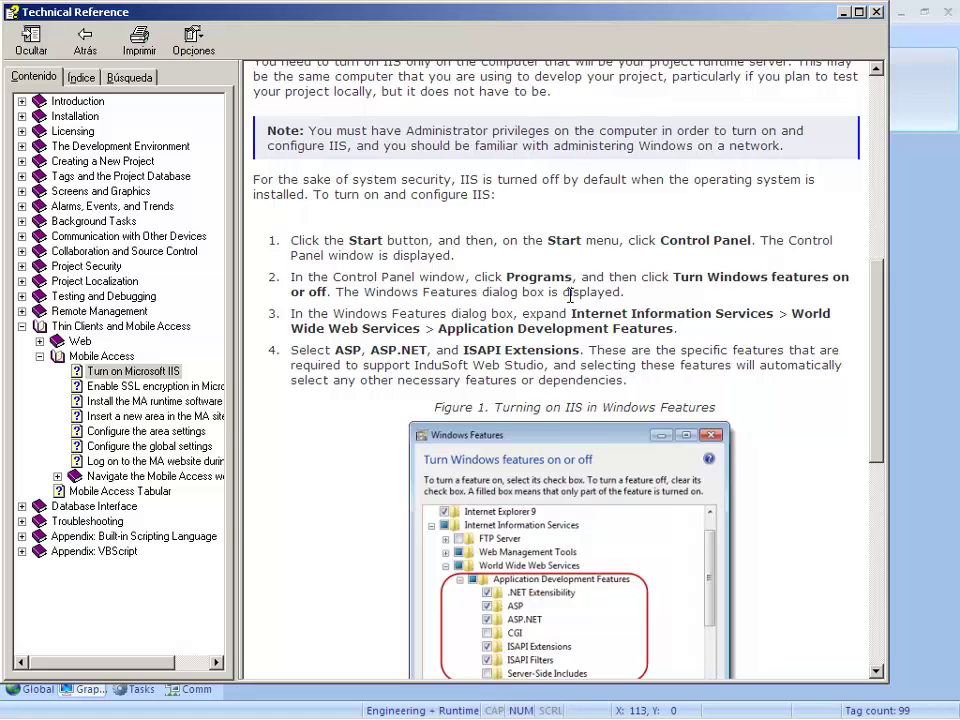
scroll(569, 295, down, 5)
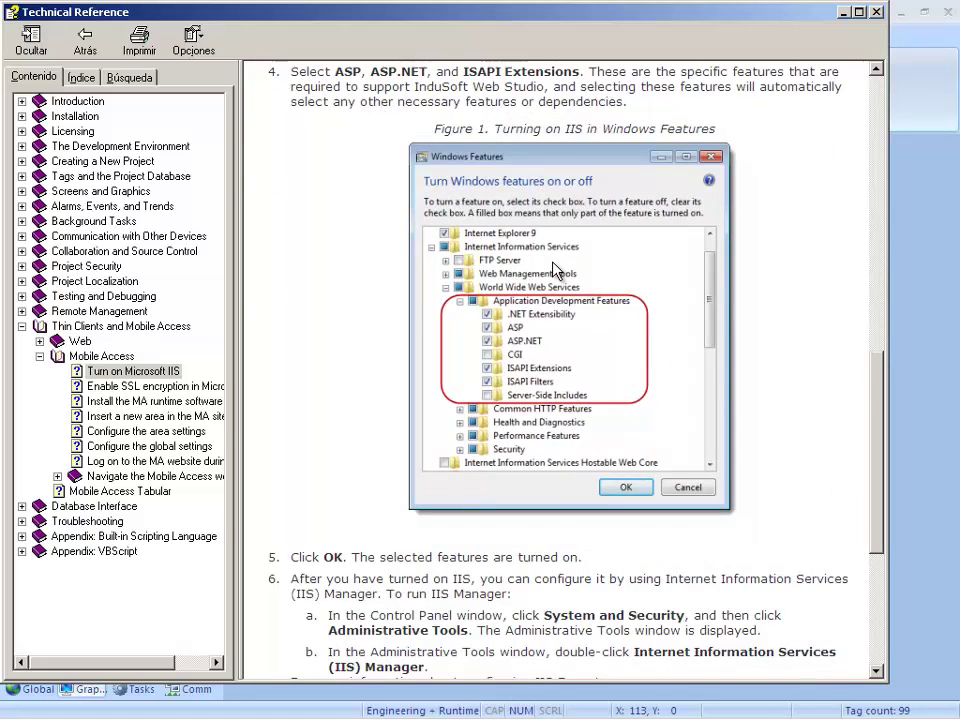
scroll(555, 268, up, 2)
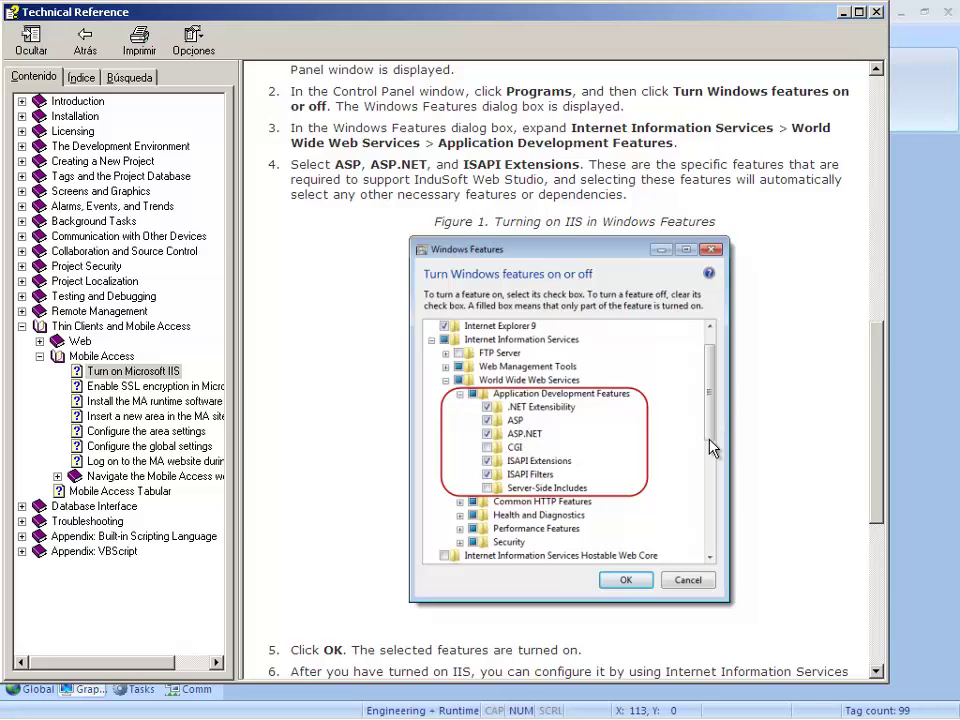
scroll(710, 430, down, 8)
scroll(708, 440, up, 2)
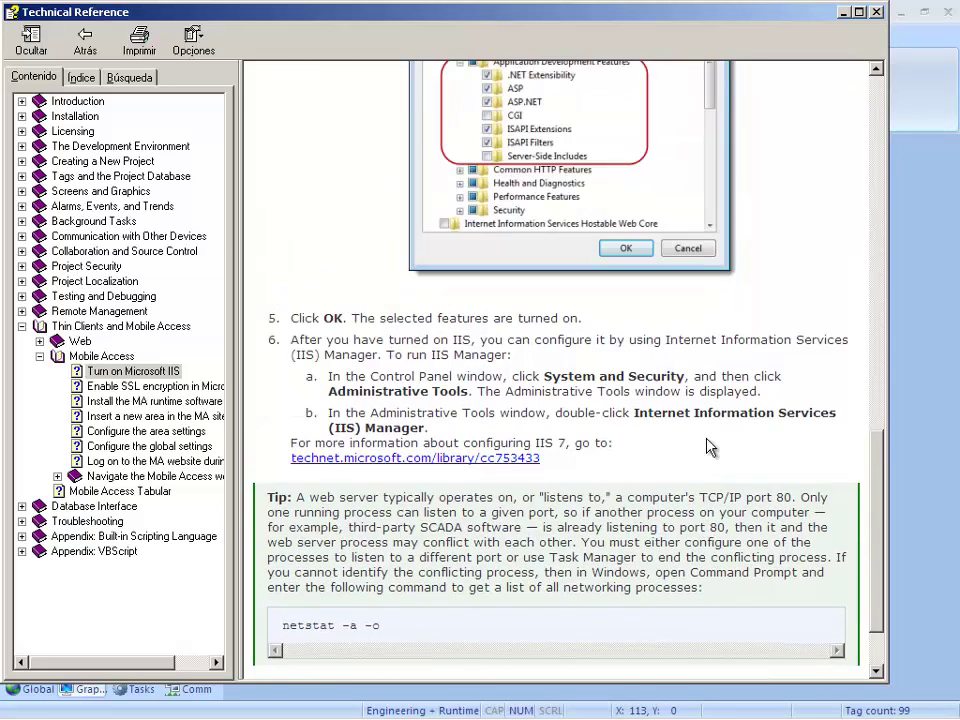
scroll(707, 447, up, 5)
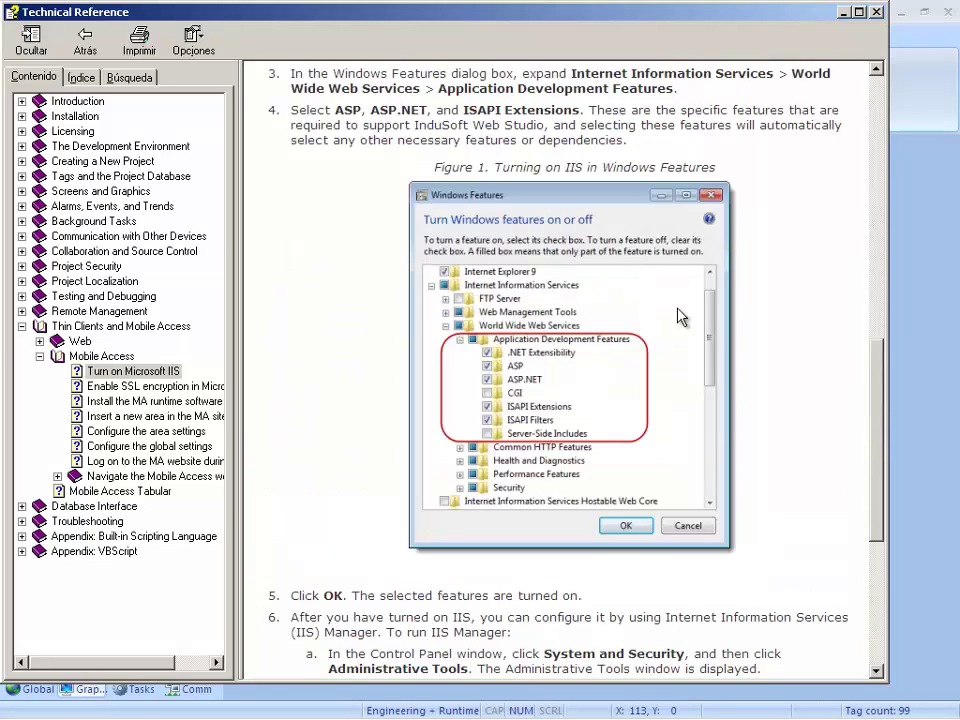
click(876, 12)
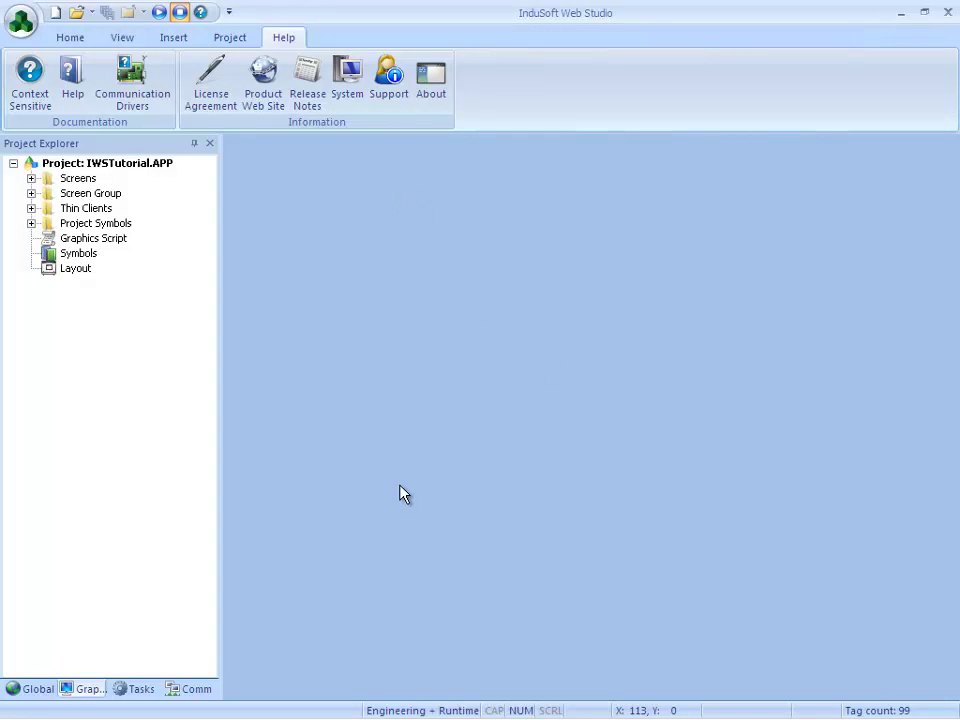
Verify the default website path C:\IWS\IWSTutorial, start the site, and minimize IIS Manager
click(285, 706)
right_click(241, 234)
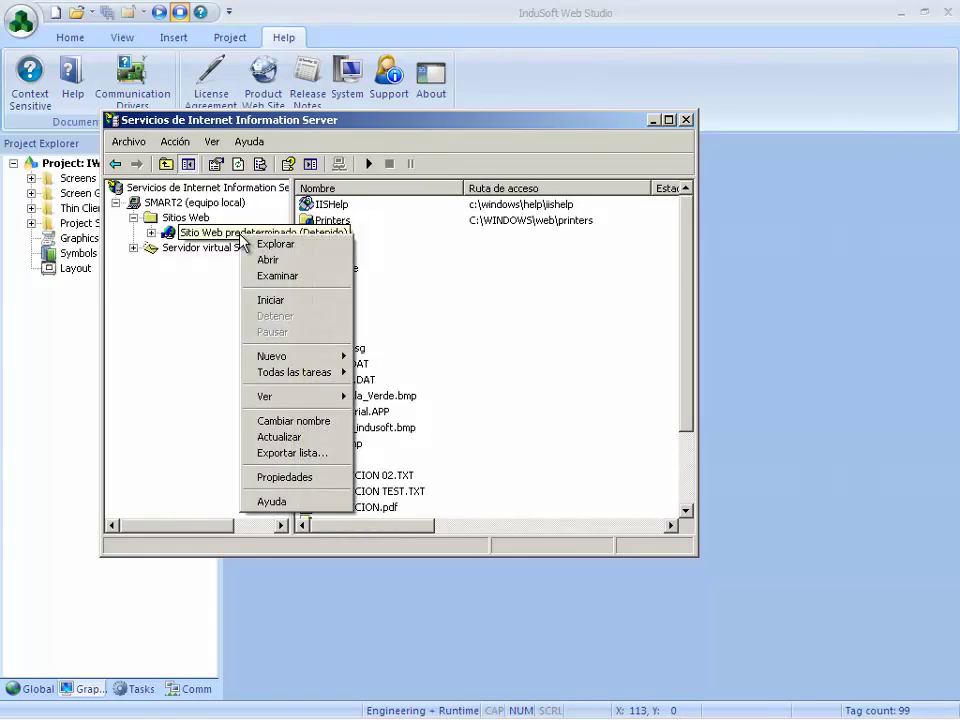
click(296, 477)
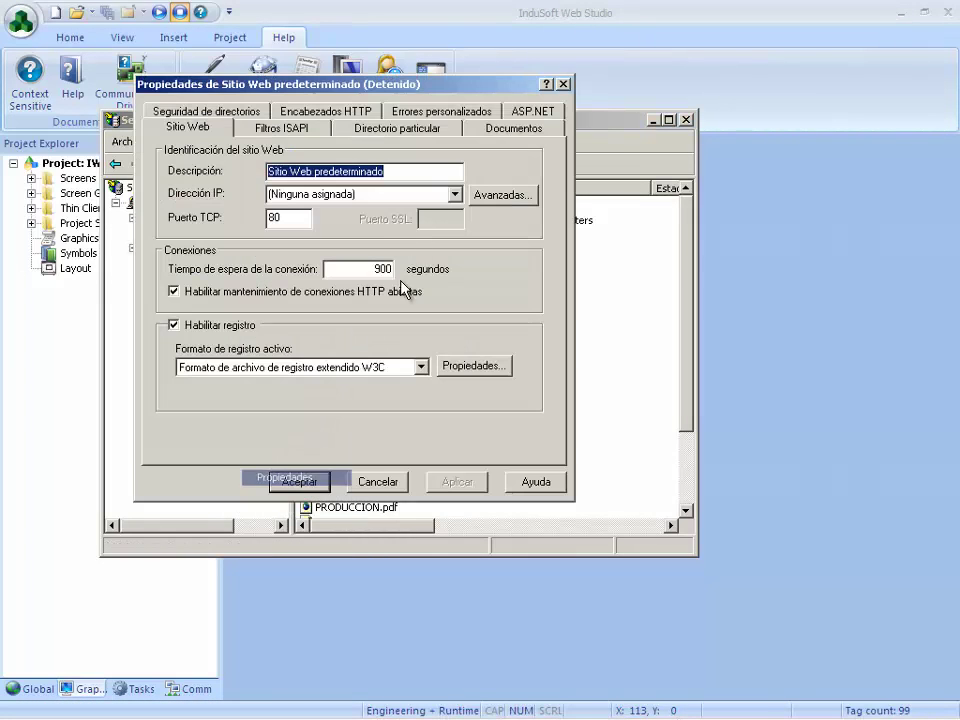
click(373, 130)
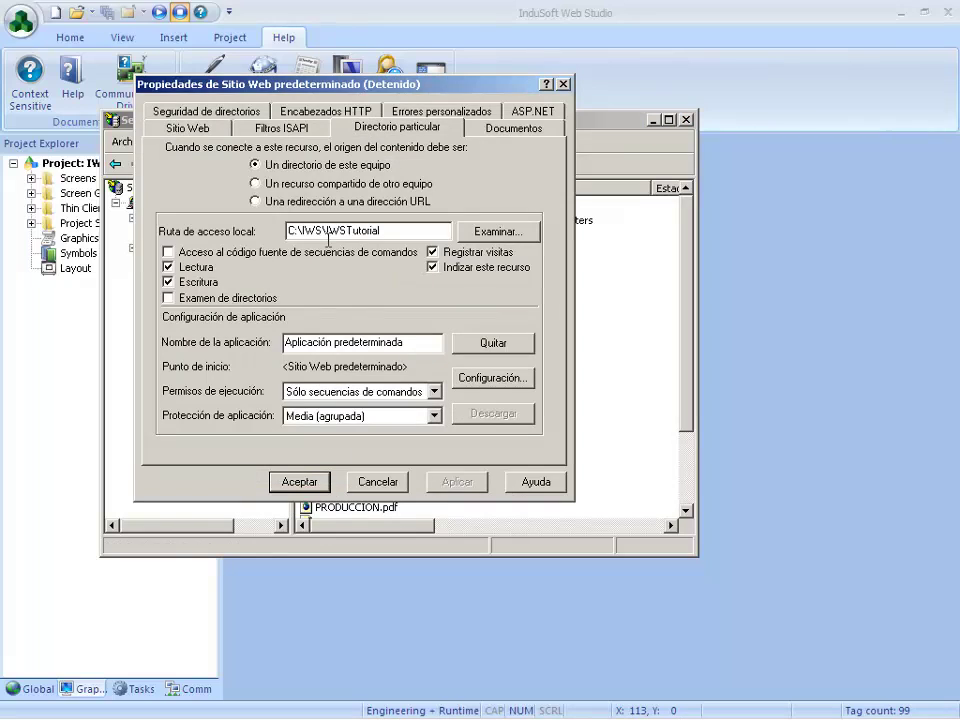
drag(388, 230, 270, 231)
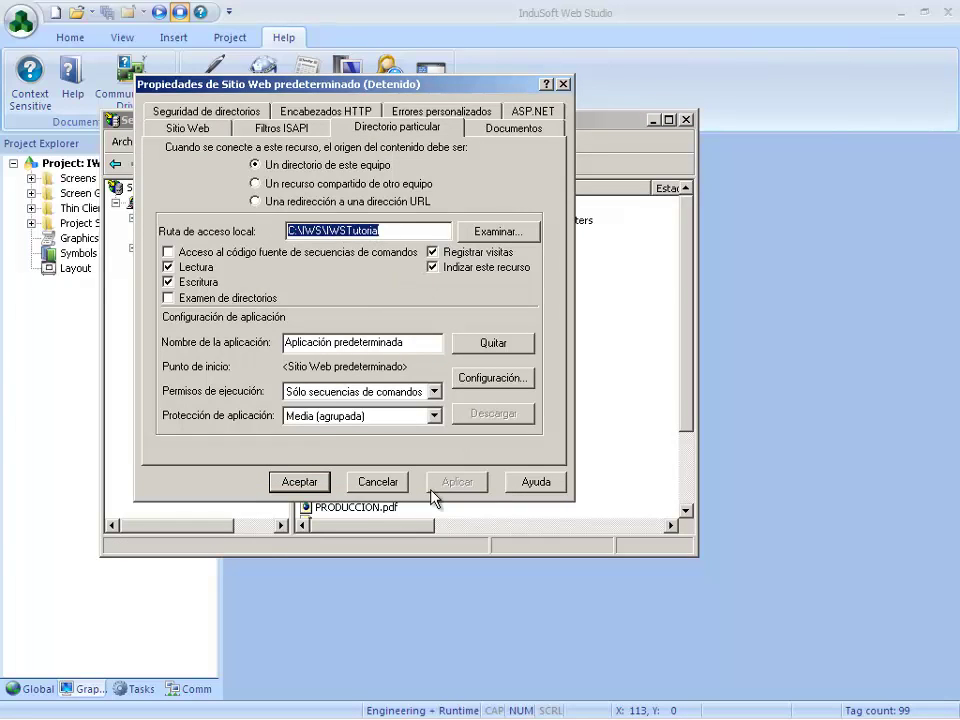
click(386, 482)
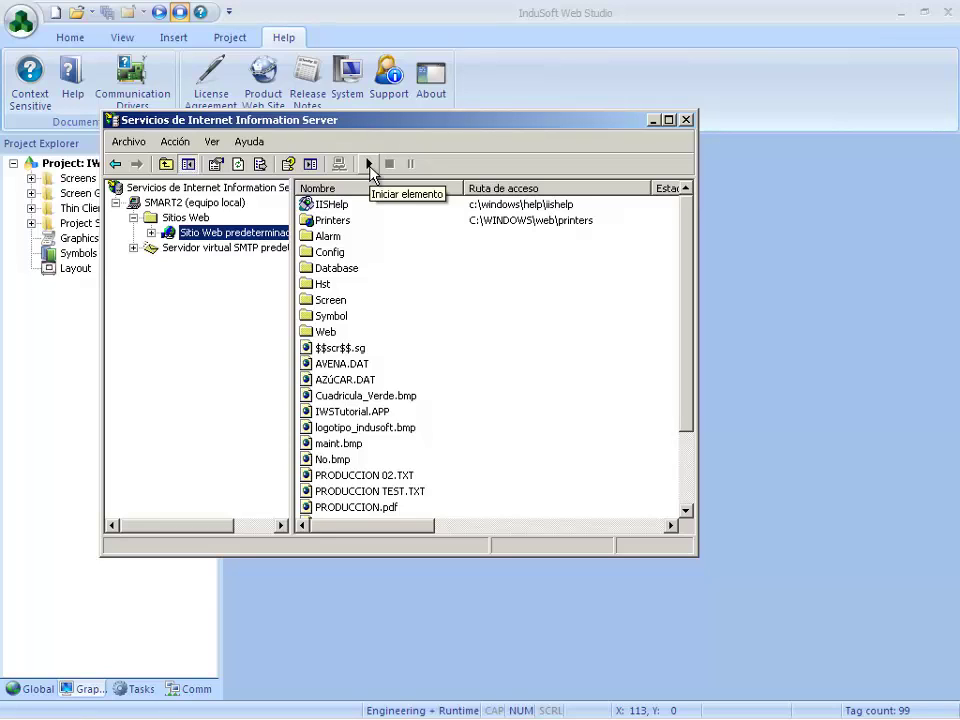
click(368, 164)
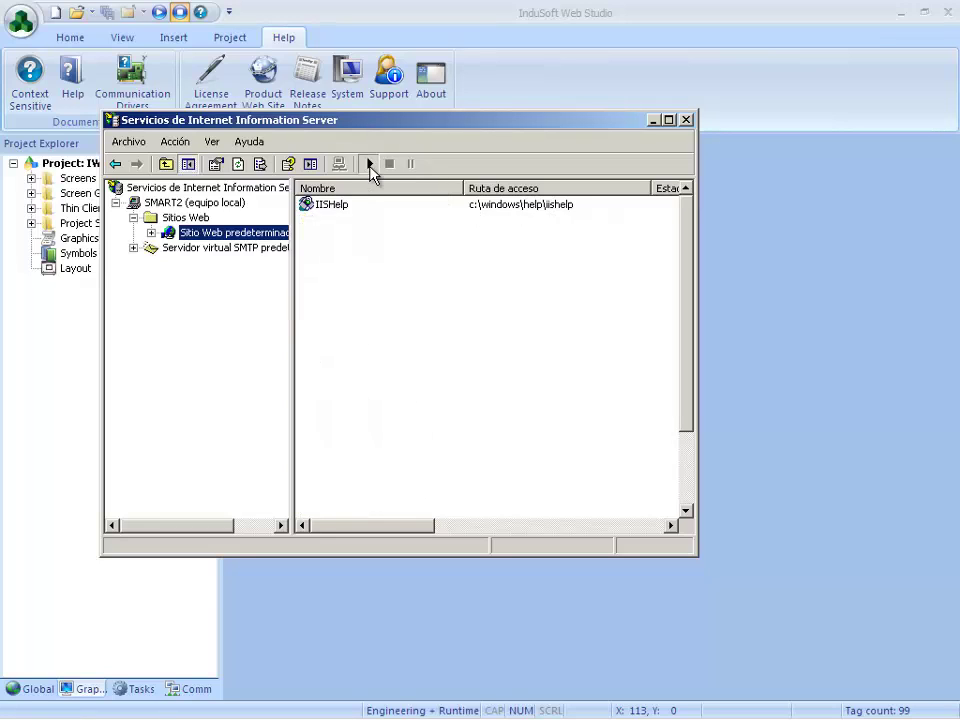
click(654, 121)
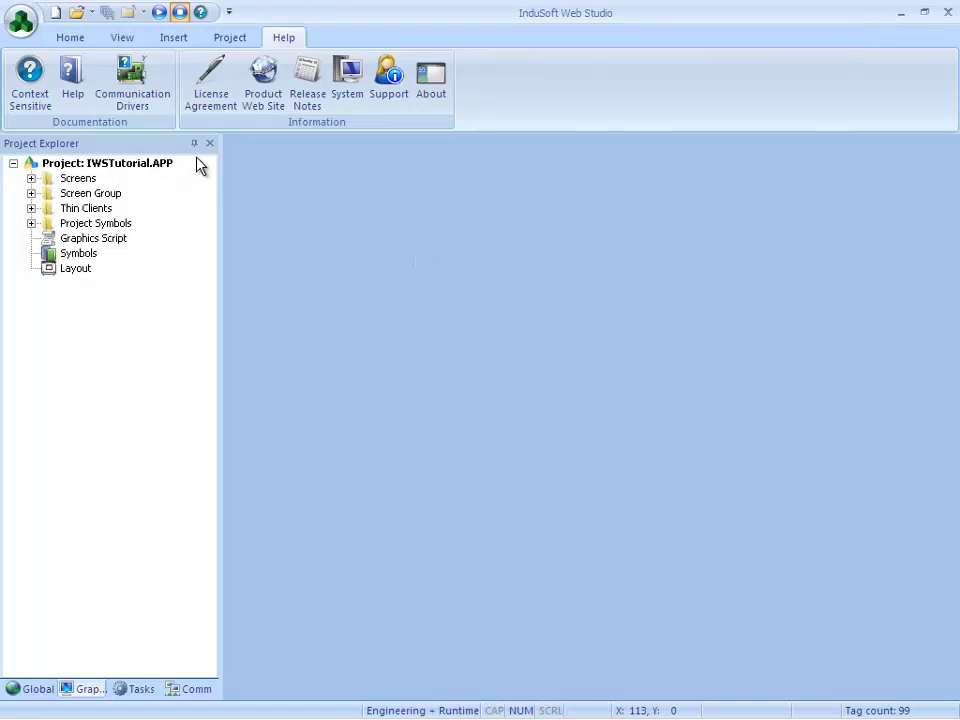
Run the IWSTutorial project and switch its runtime to the Alarma screen
click(159, 12)
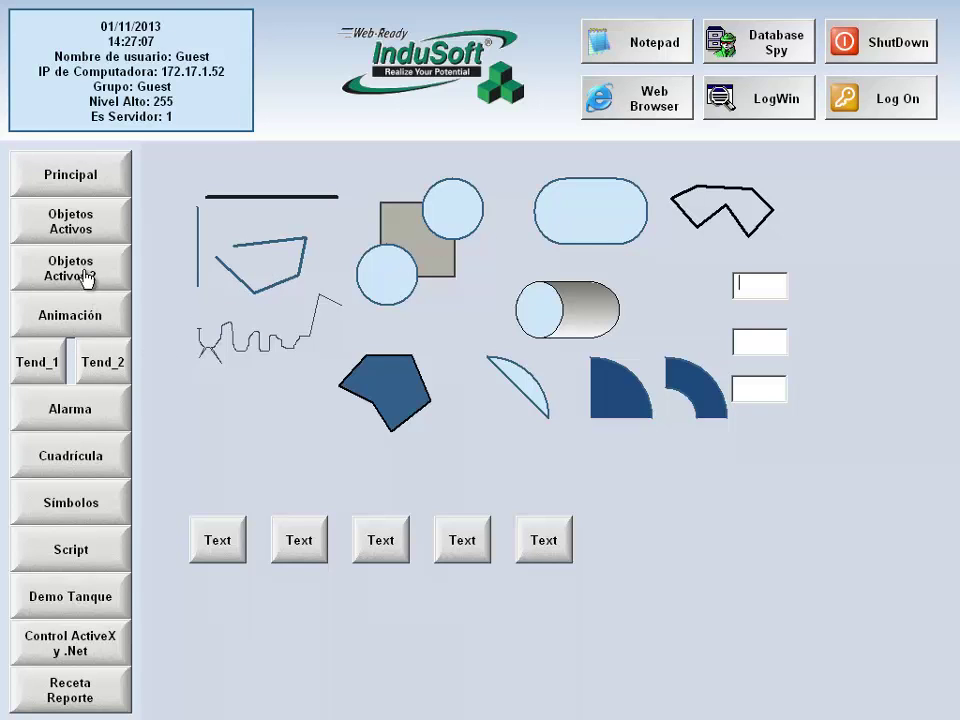
click(41, 420)
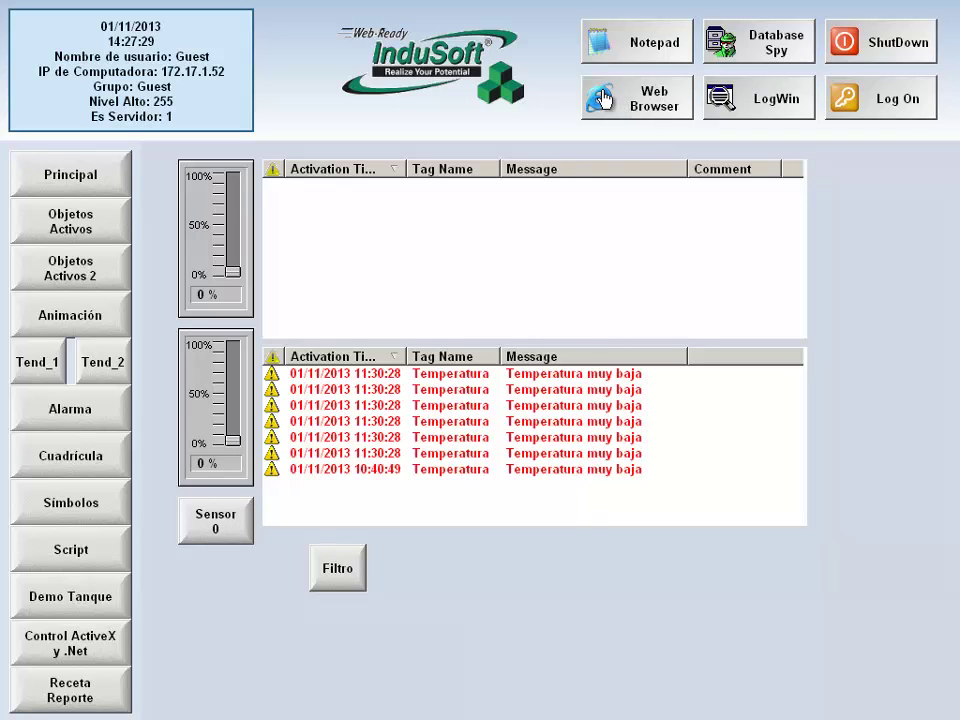
click(22, 712)
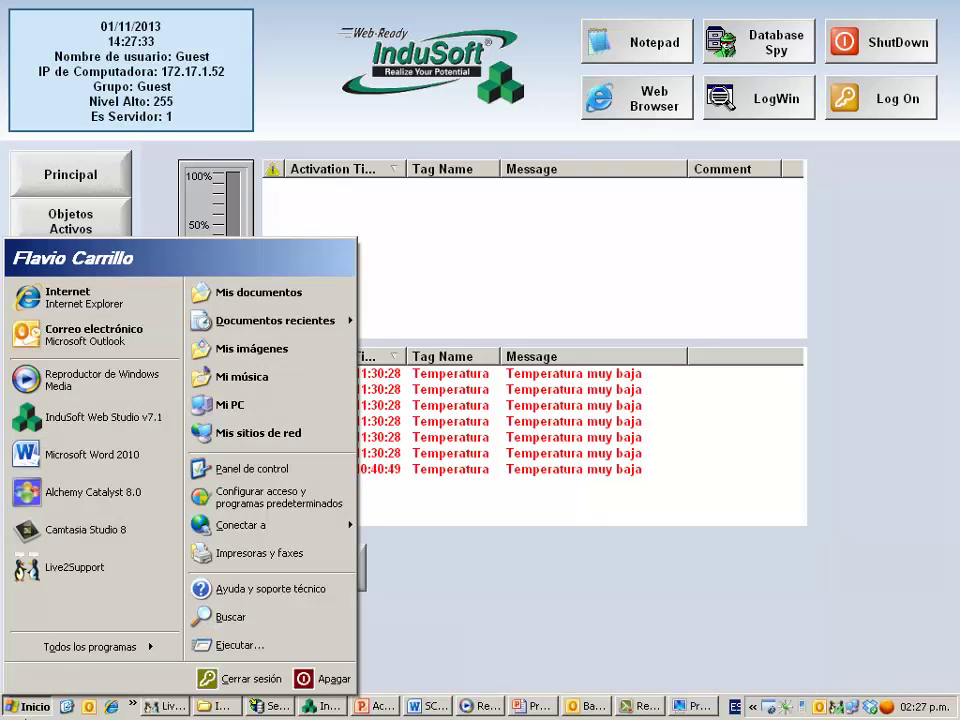
Launch Google Chrome from the Start menu and shrink its window
mouse_move(130, 672)
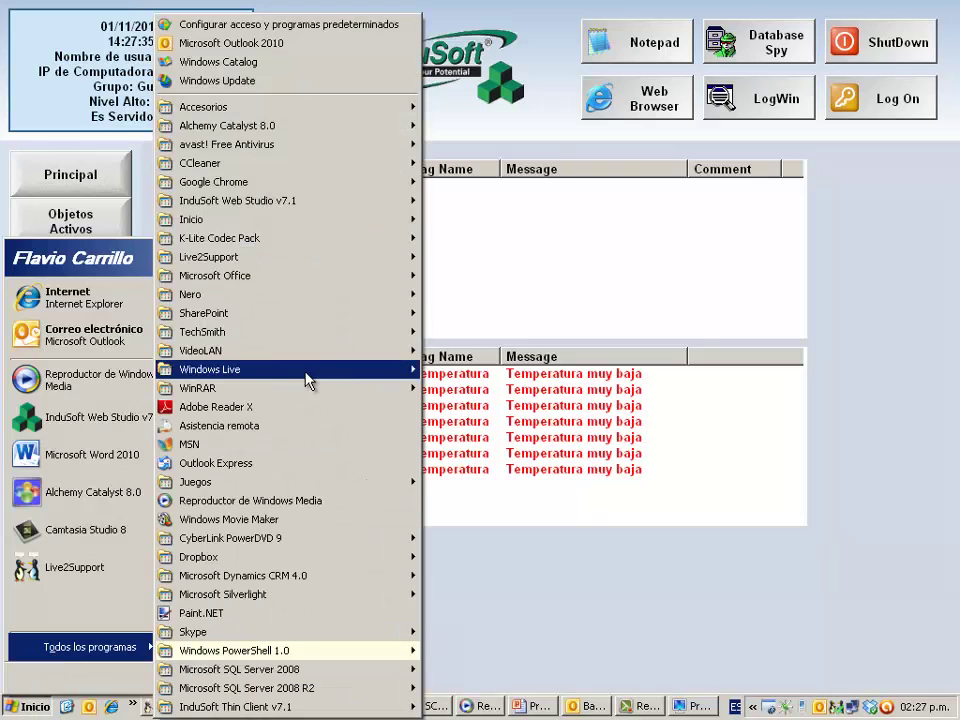
mouse_move(304, 188)
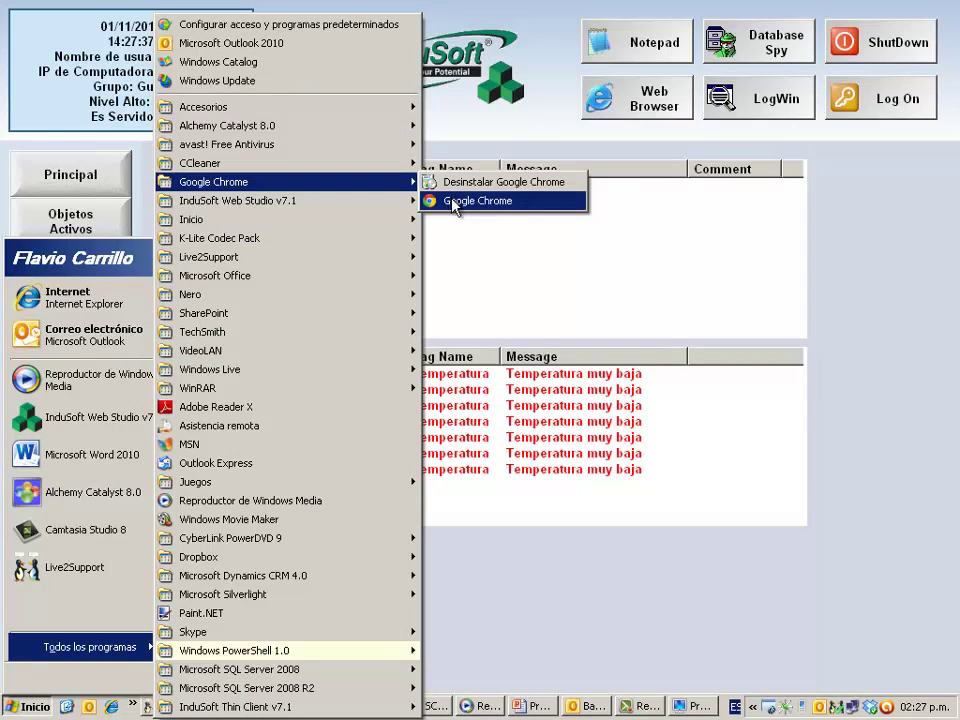
click(462, 201)
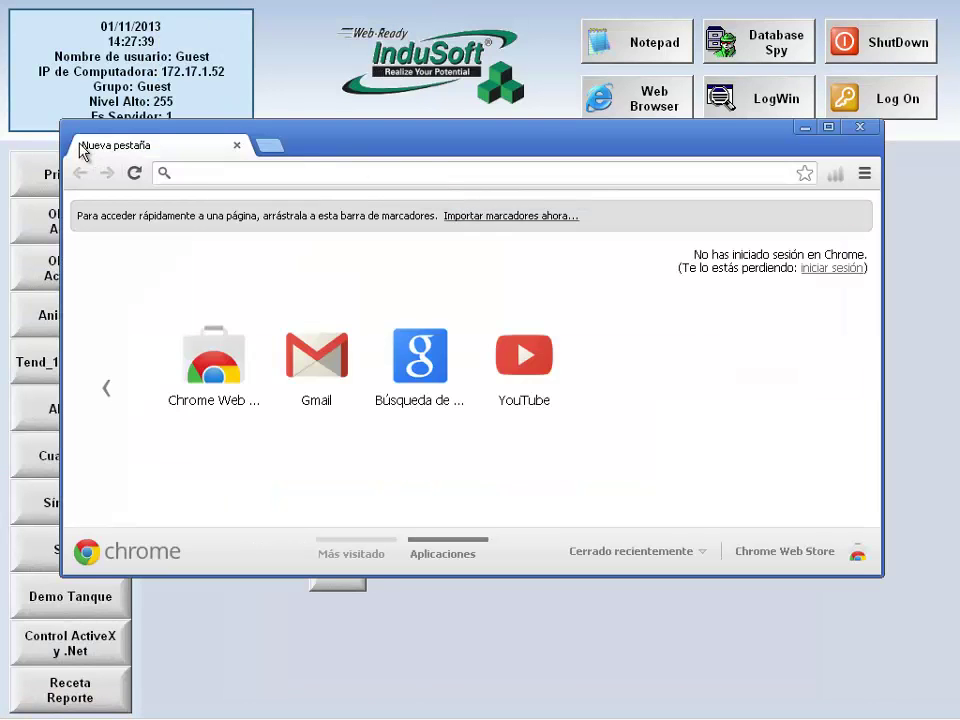
drag(62, 121, 309, 127)
Load the Mobile Access logon address 172.17.1.52/web/sma/logon.asp
click(453, 178)
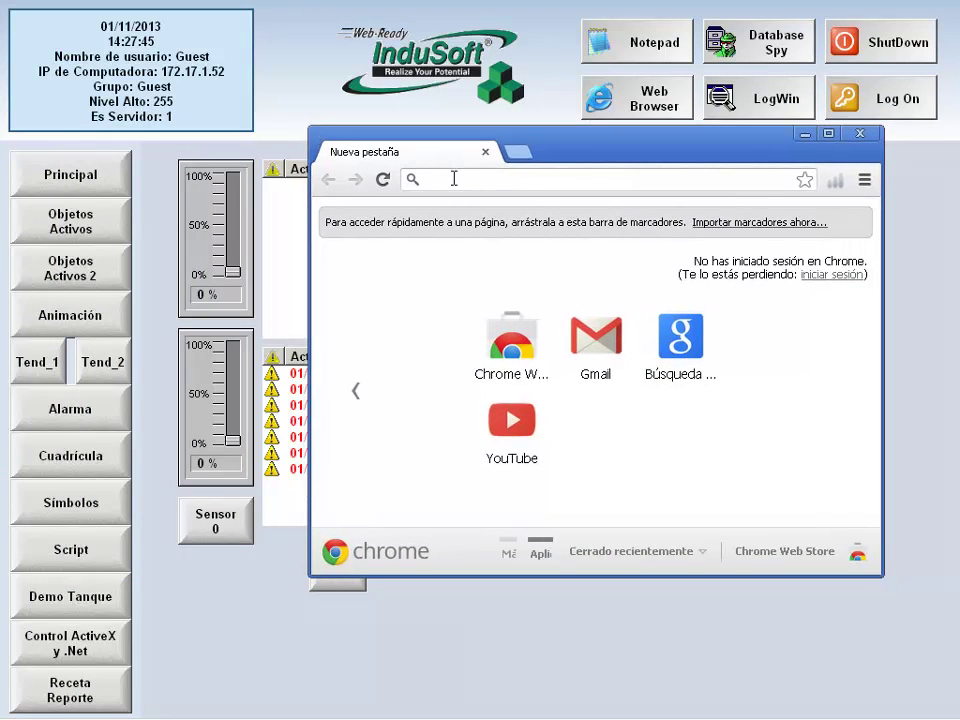
text(172)
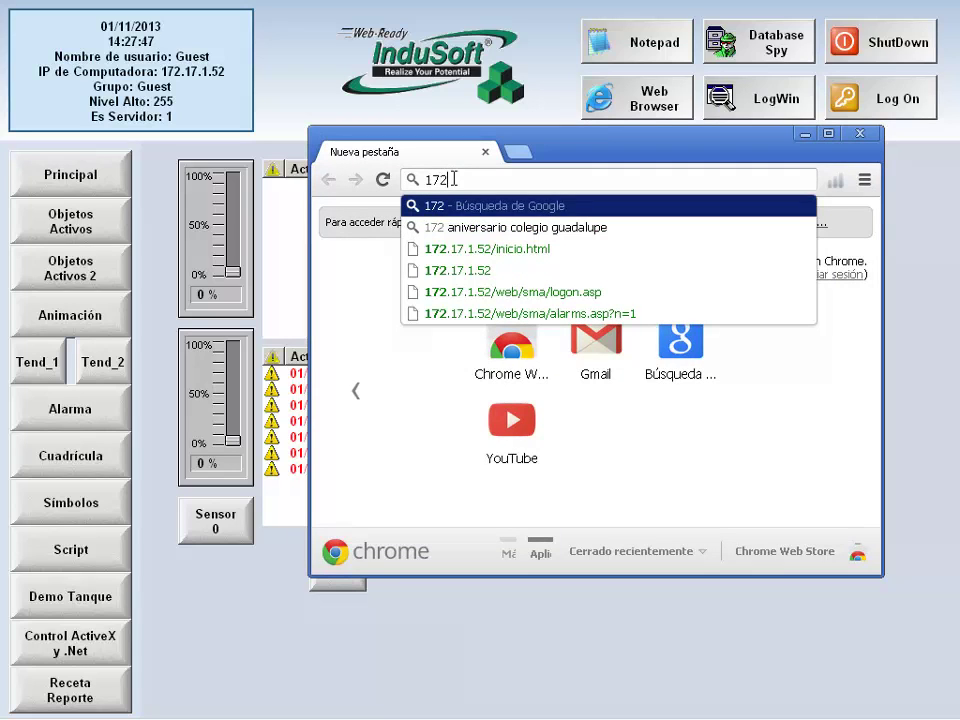
text(.17.1)
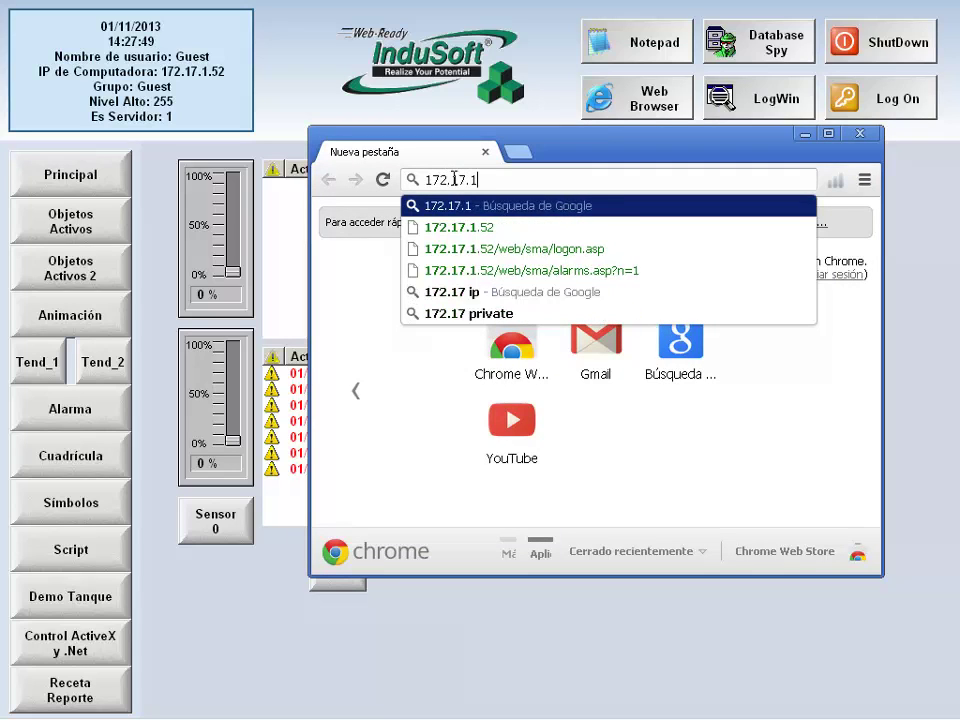
text(52)
key(BackSpace)
key(BackSpace)
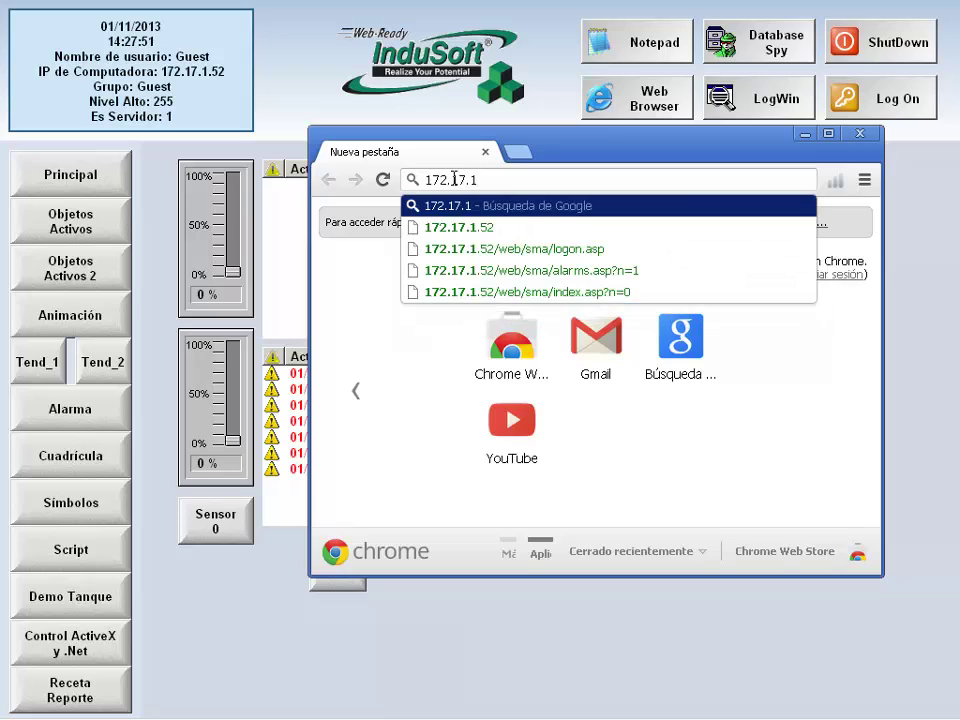
text(.52/)
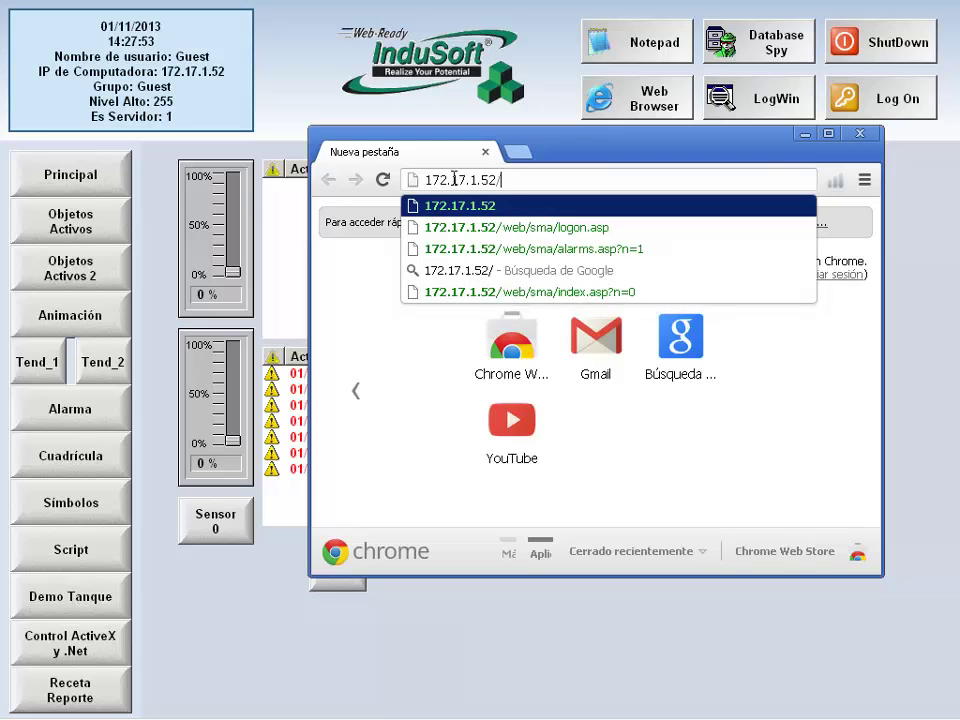
text(web/)
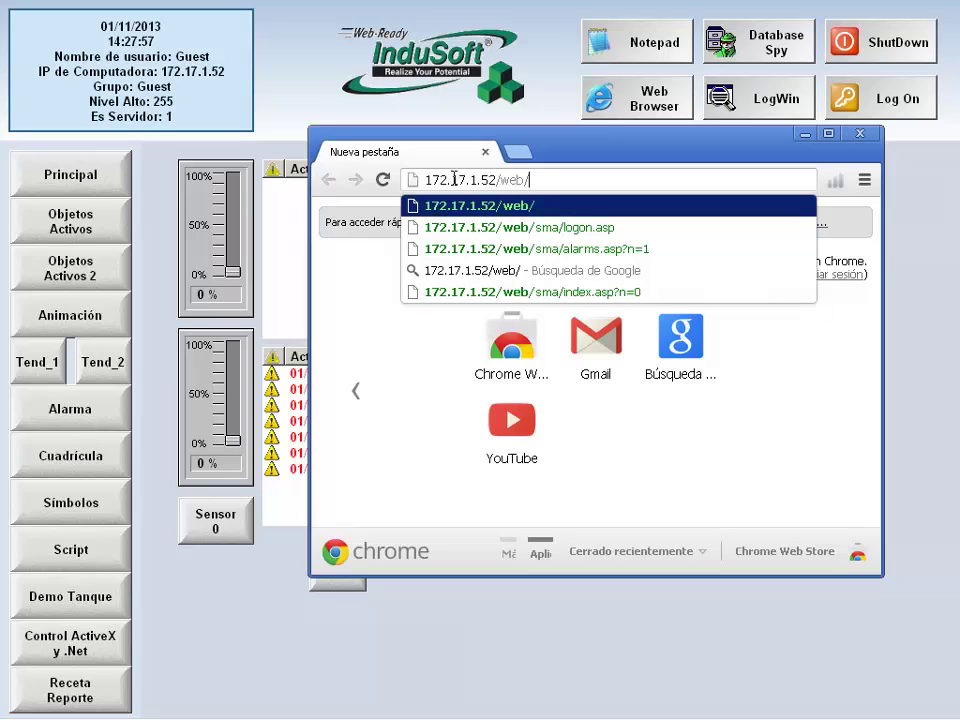
text(sma)
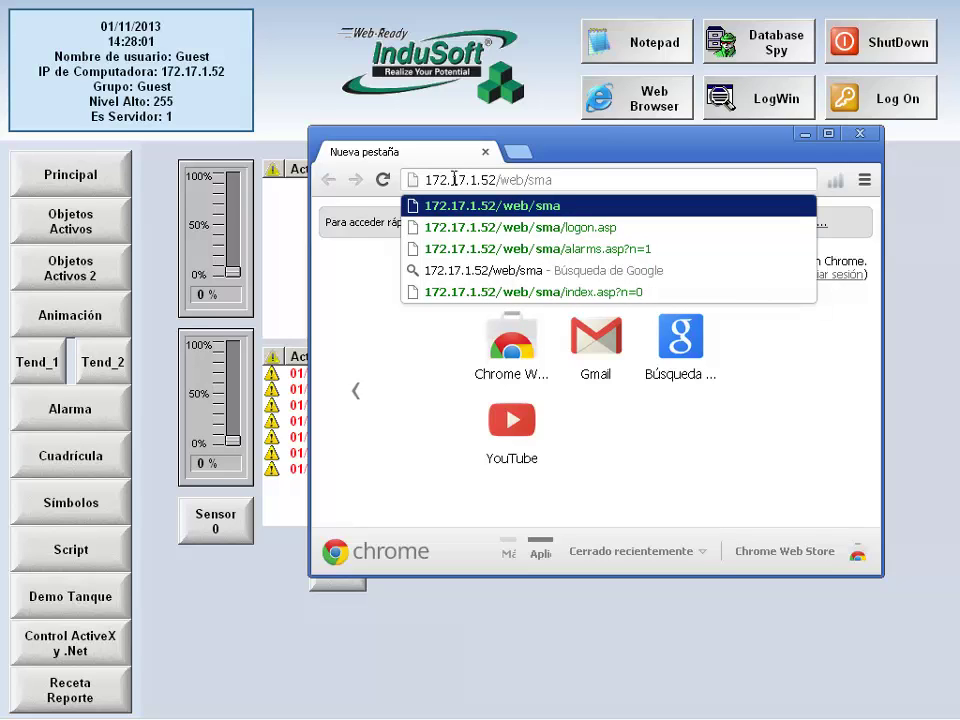
text(/)
text(l)
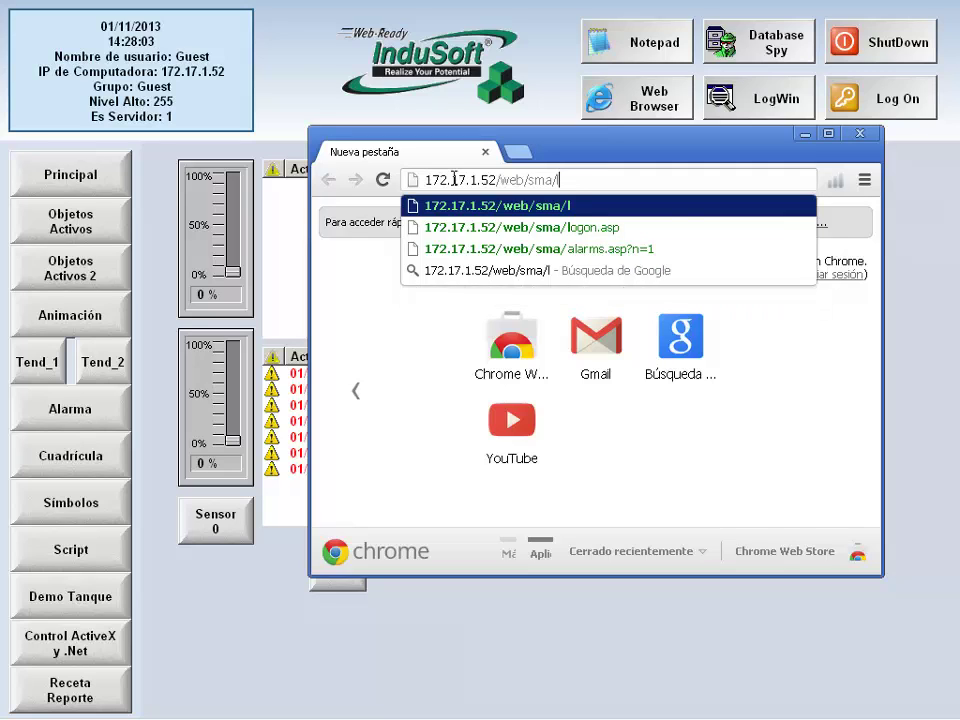
text(ogon.asp)
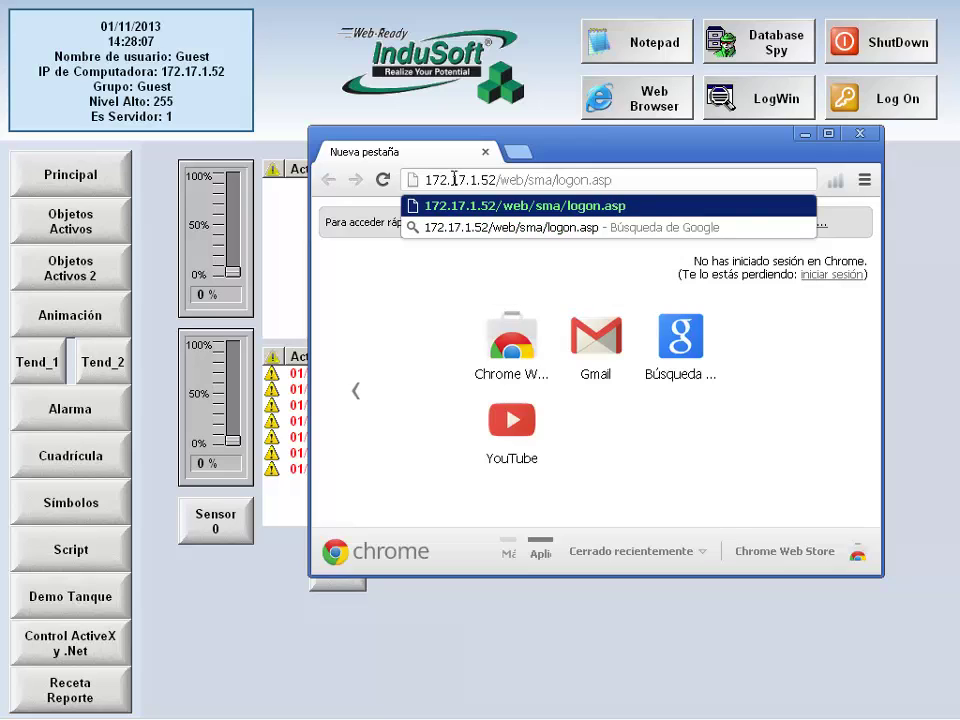
key(Return)
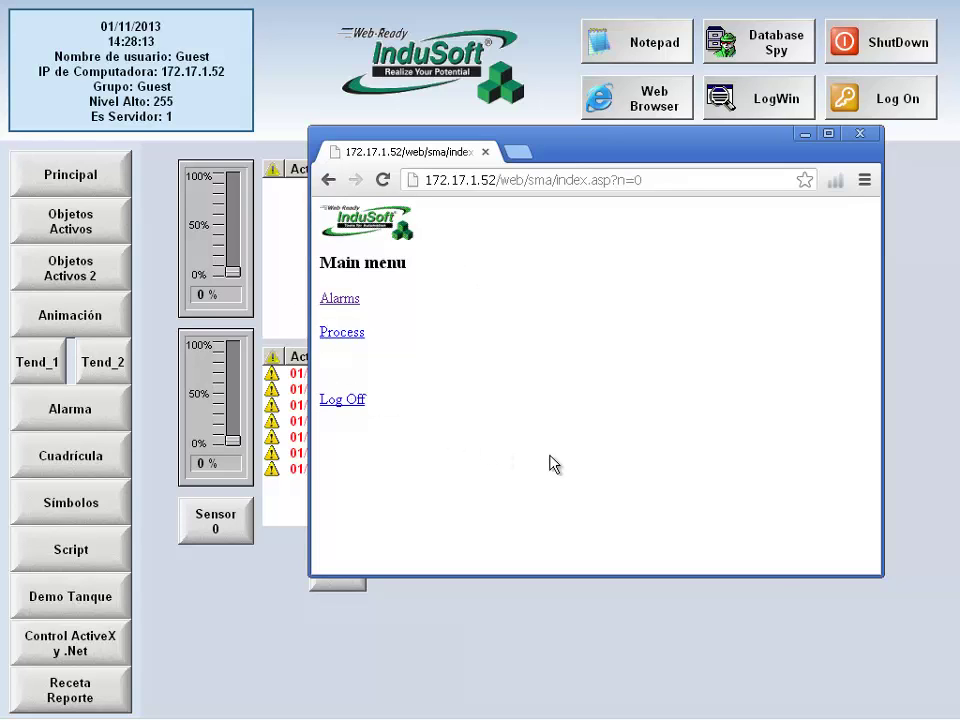
From the Alarms list, acknowledge the Temperatura muy baja alarm with comment 'Esta es una prueba'
drag(876, 573, 857, 685)
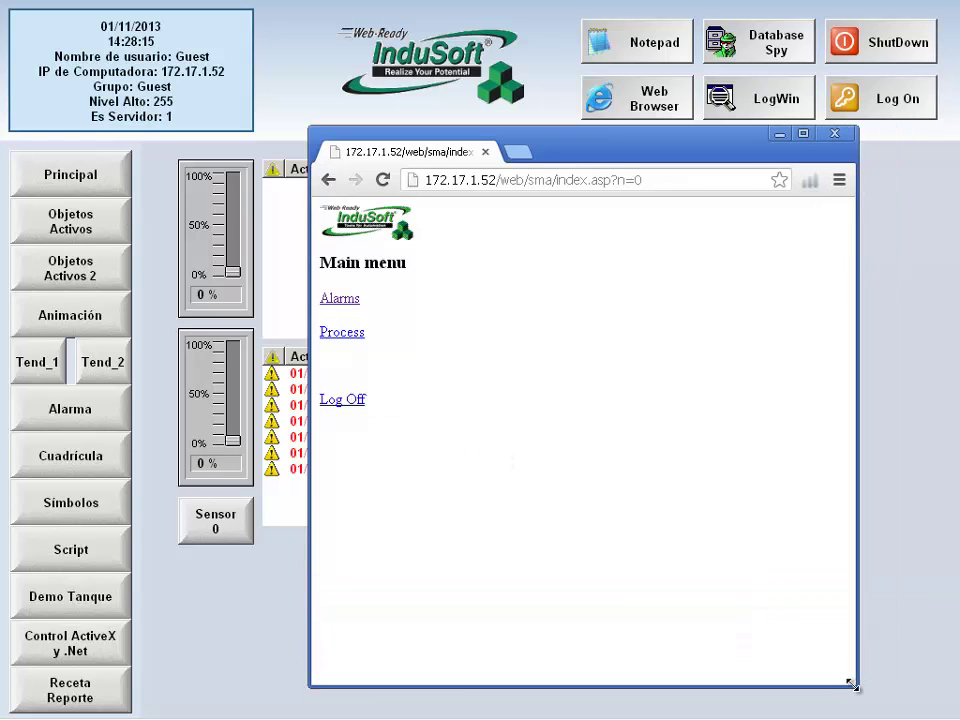
click(345, 302)
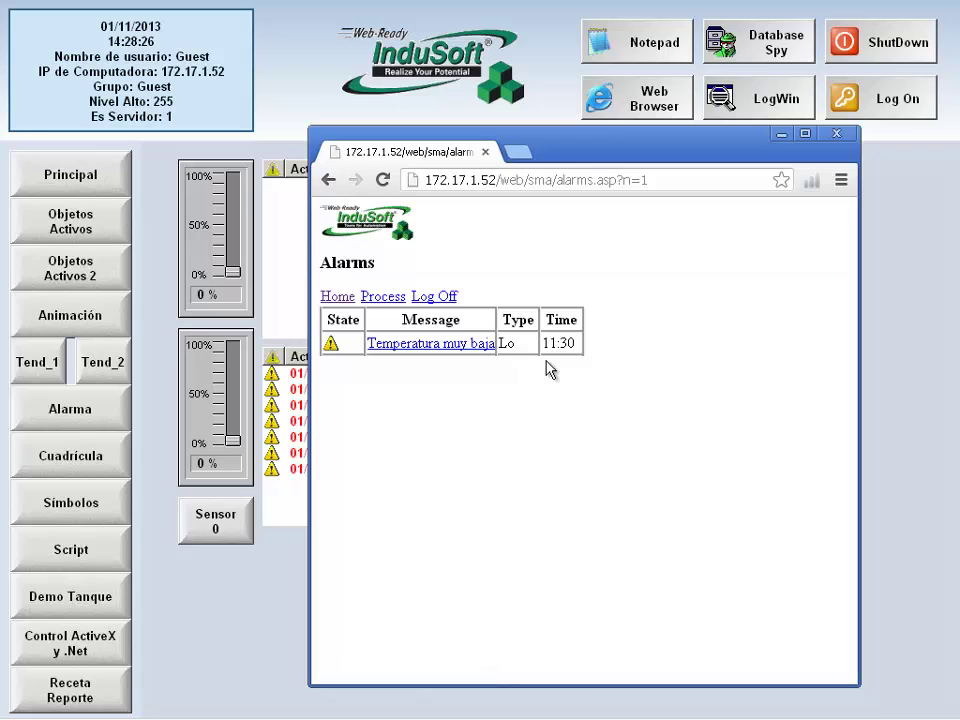
click(414, 350)
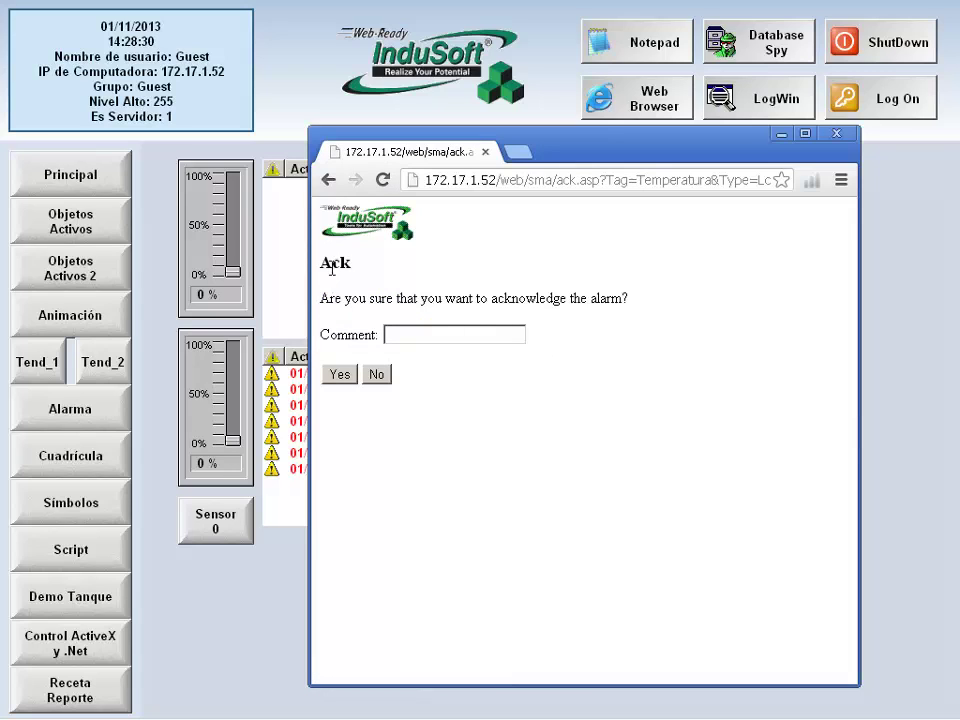
click(438, 335)
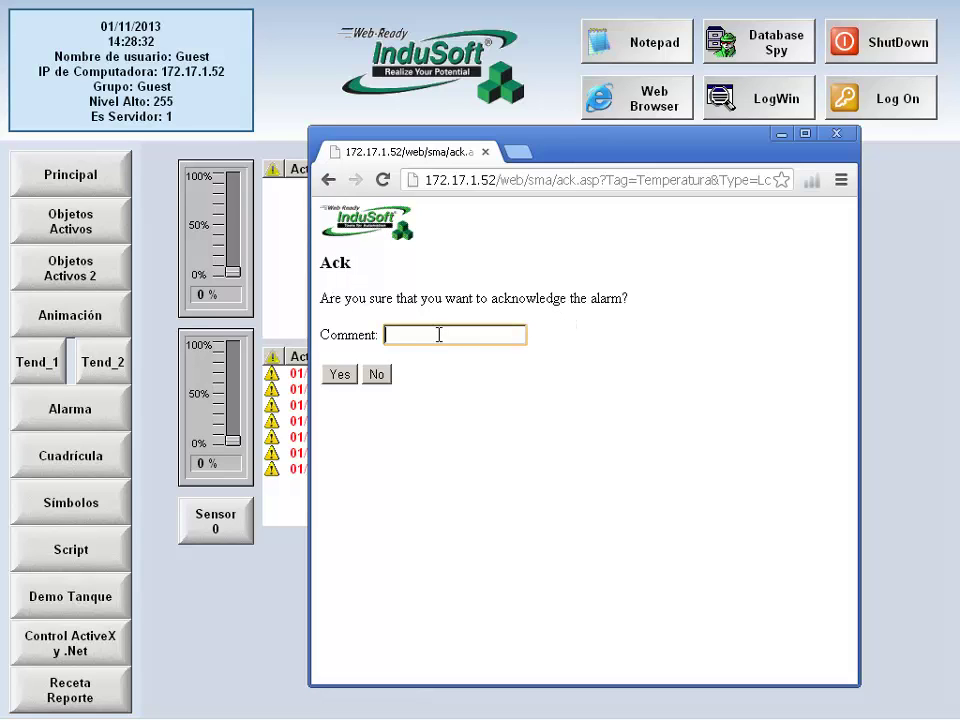
text(Esta es una prueba)
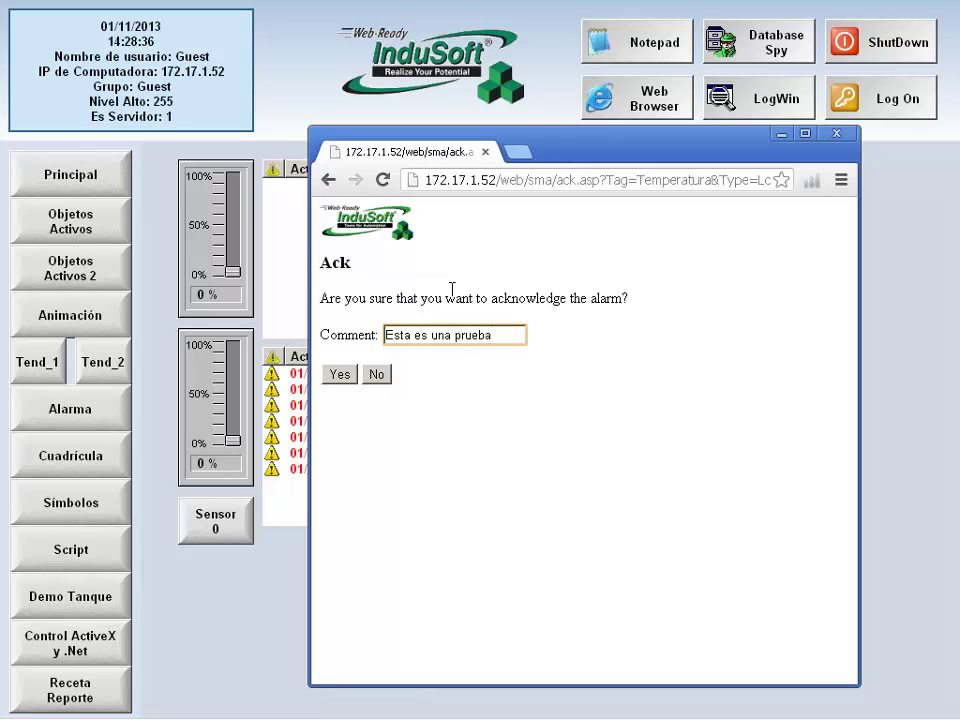
click(341, 375)
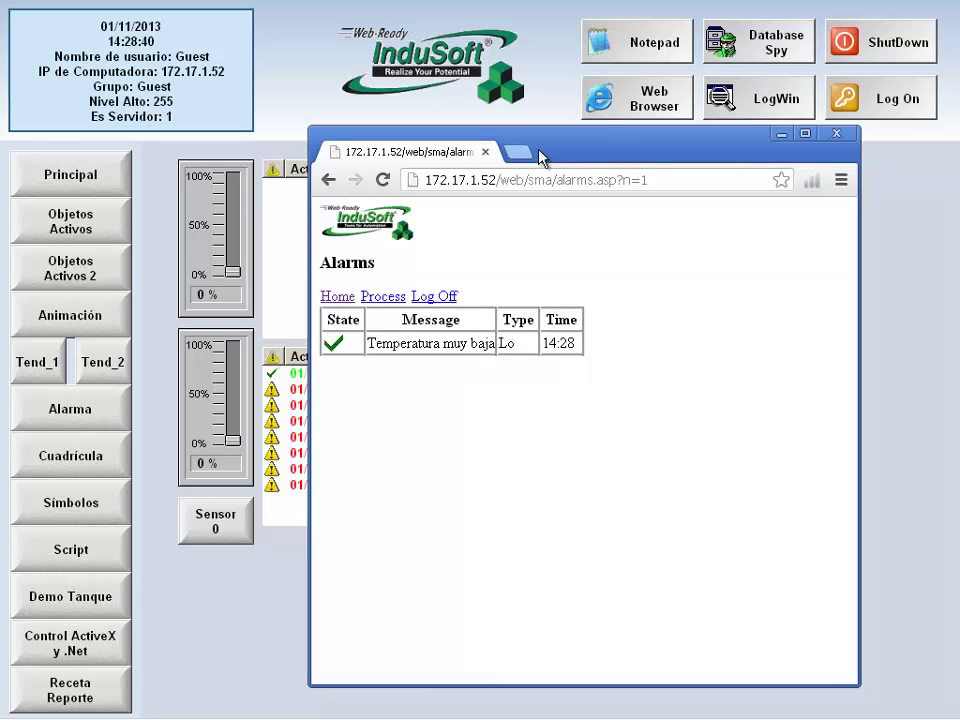
Check the runtime alarm grids behind the browser, then go Home and open the Process page
drag(541, 156, 537, 480)
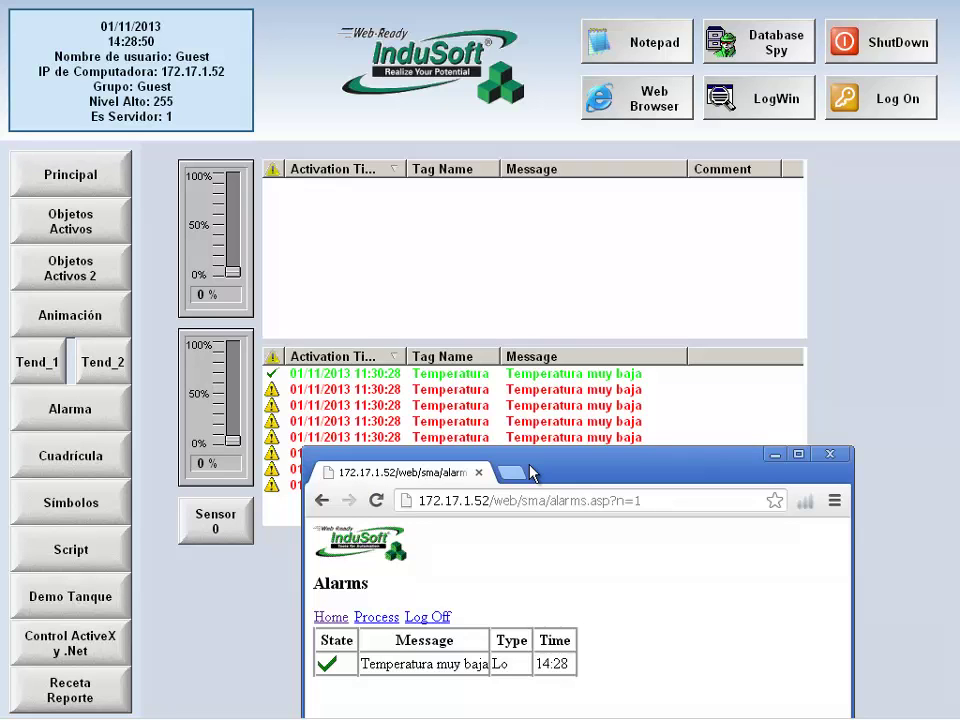
drag(540, 472, 671, 128)
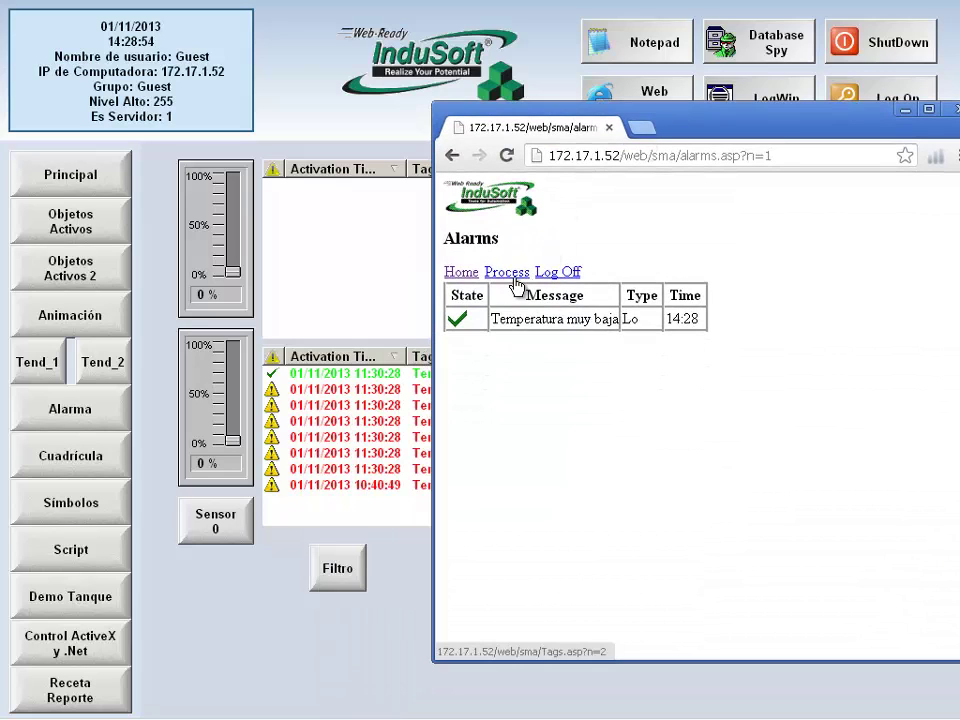
click(467, 277)
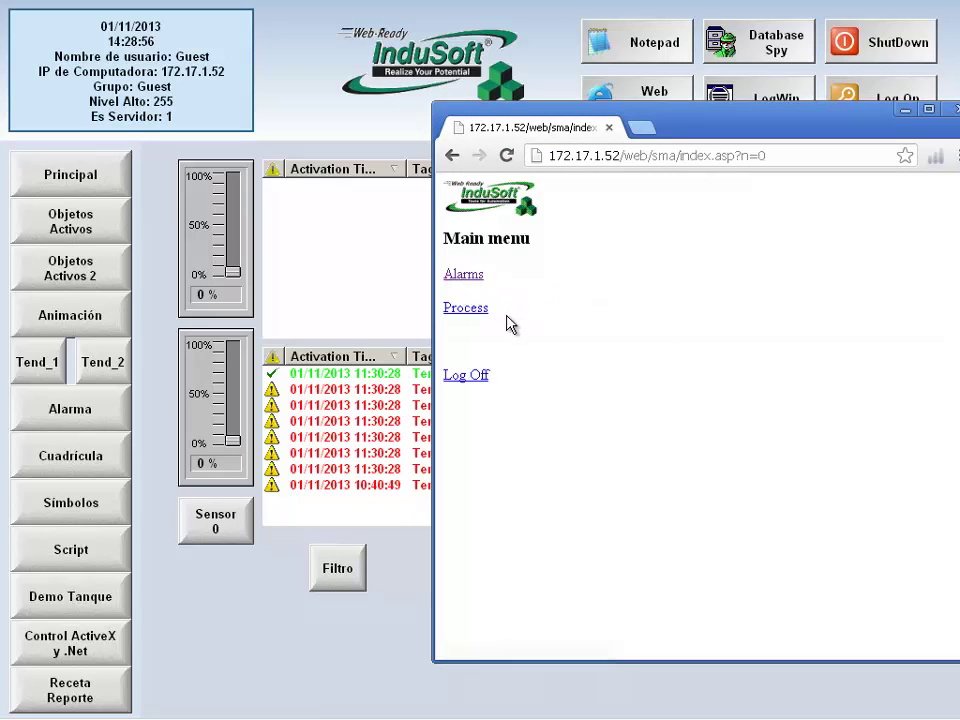
click(472, 312)
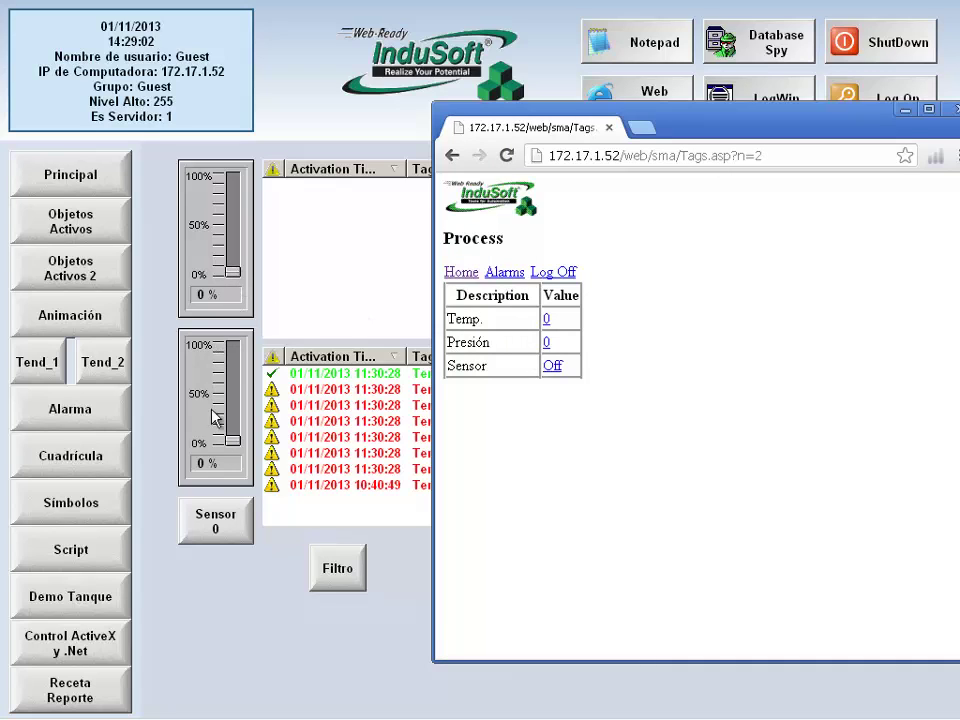
drag(723, 117, 614, 97)
Enter 50 for Temp. and 80 for Presión on their Set Tag pages
click(438, 300)
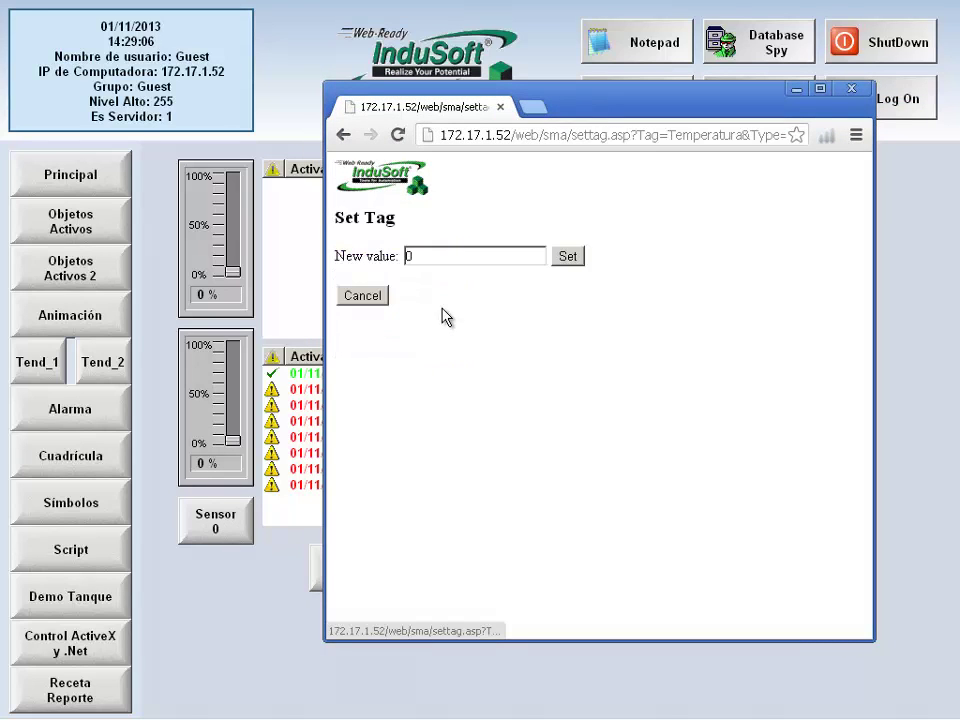
double_click(460, 257)
text(5)
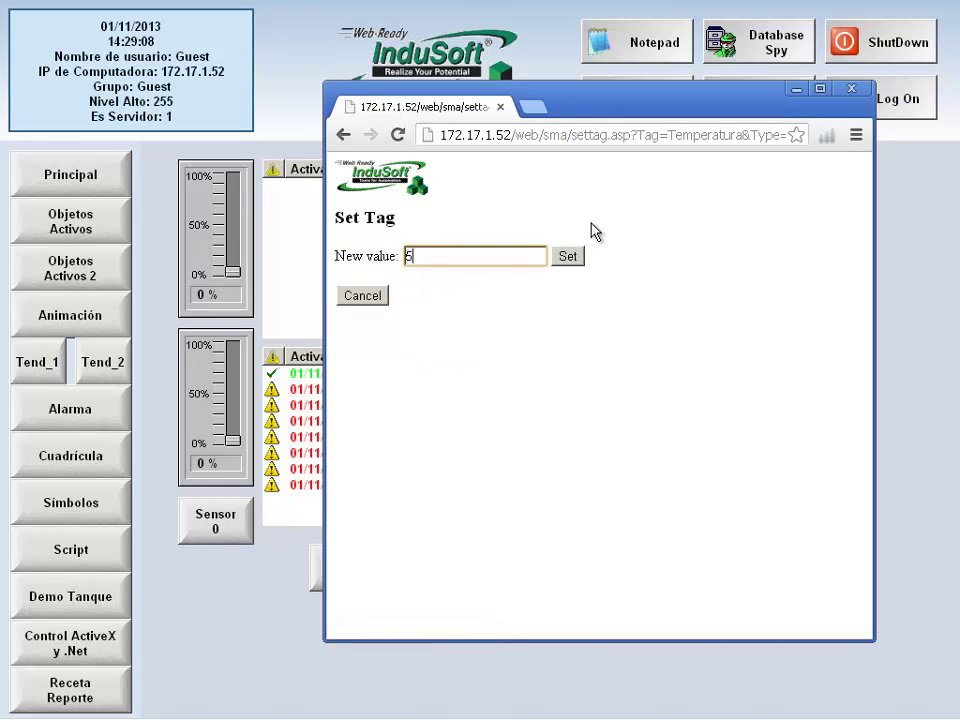
text(0)
click(572, 262)
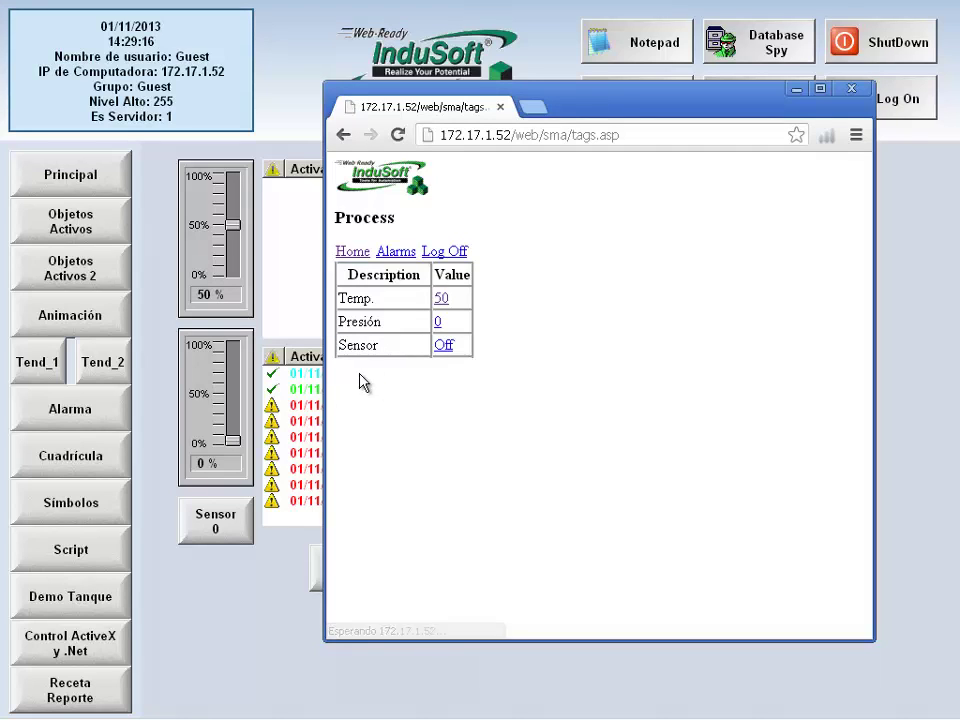
click(440, 326)
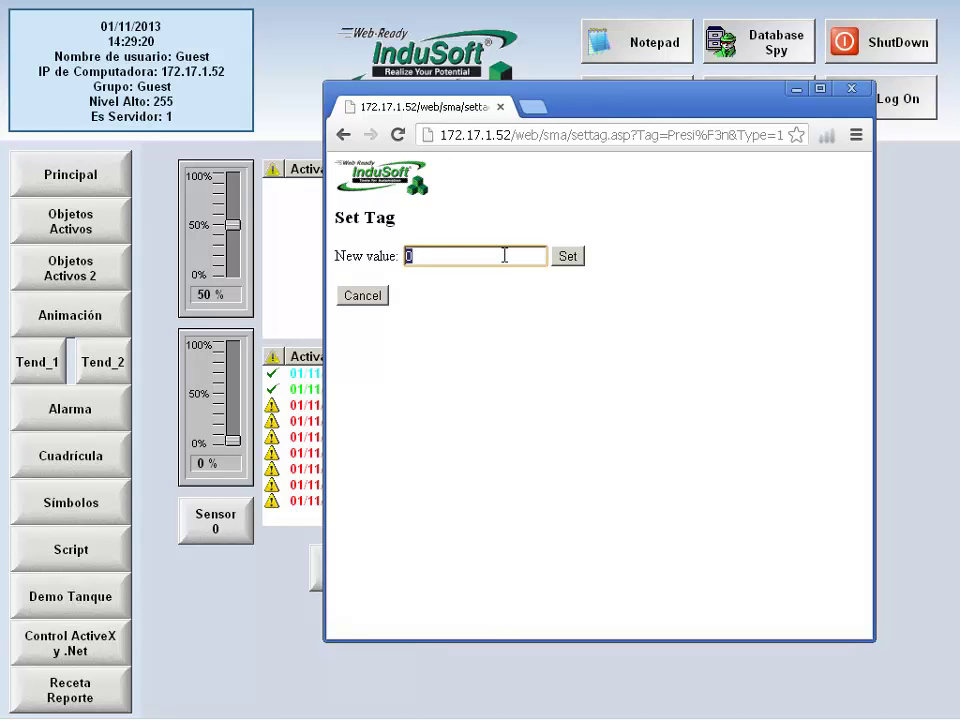
click(568, 259)
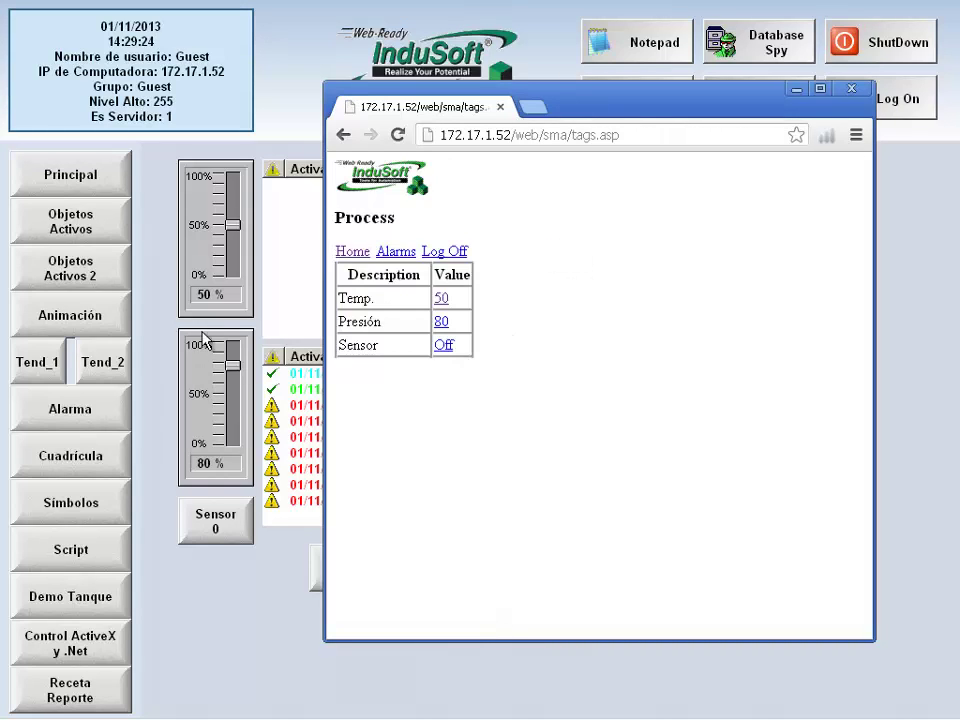
drag(558, 108, 543, 84)
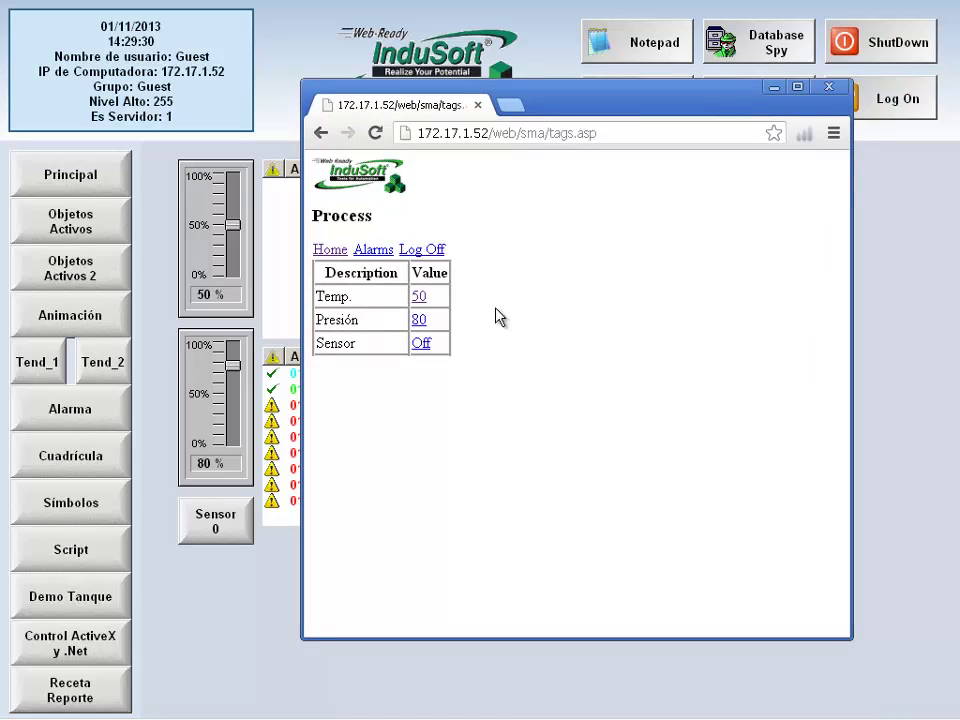
Open the Sensor tag's Set Tag page and switch it On
click(424, 346)
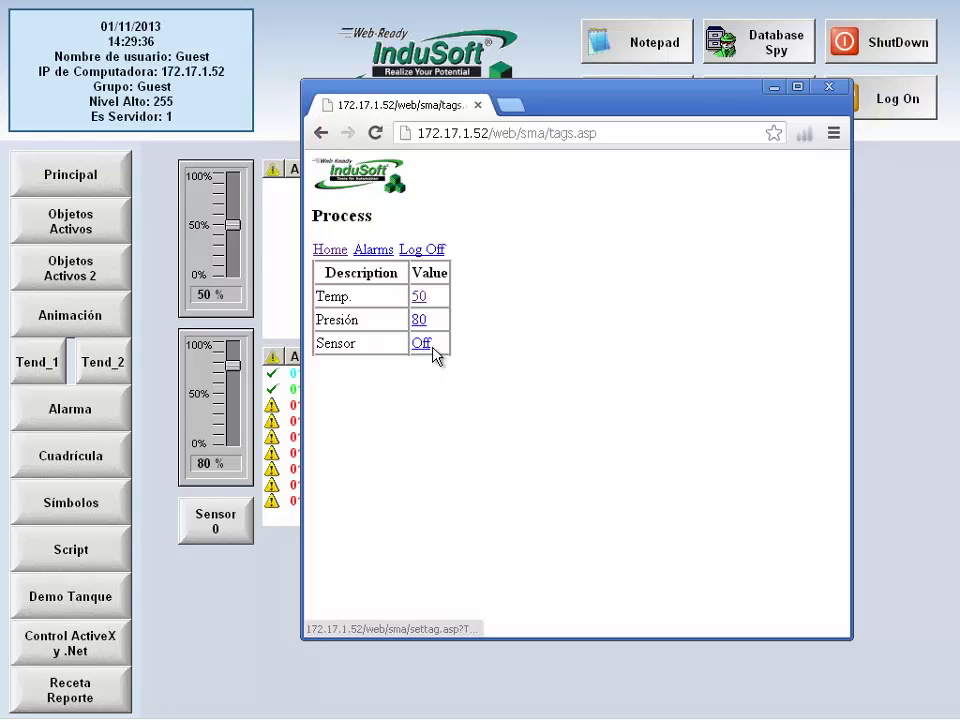
click(423, 345)
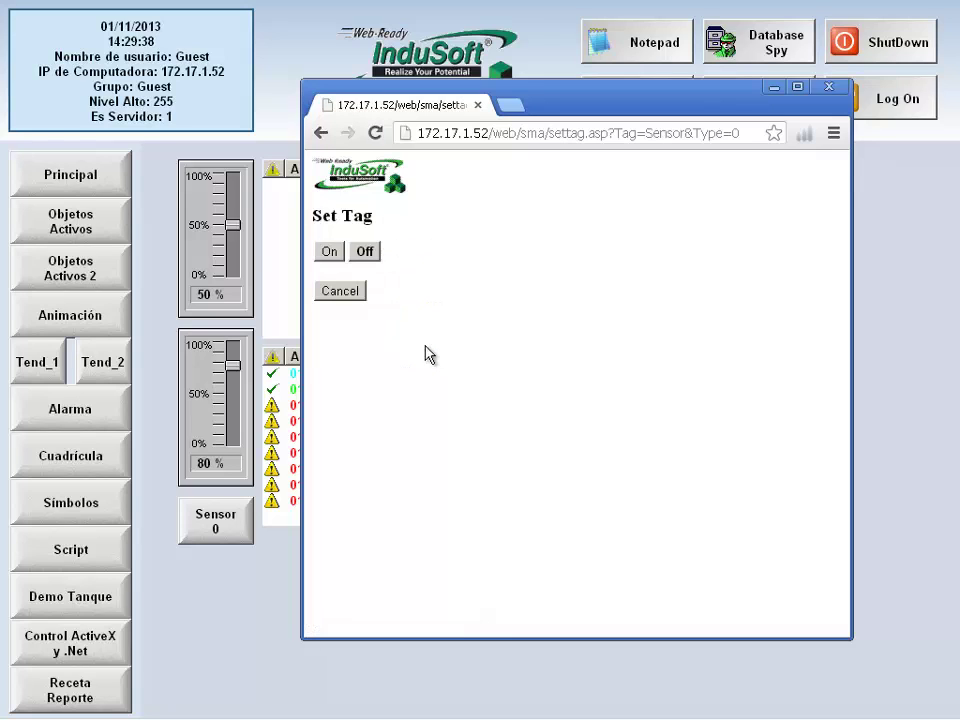
click(331, 252)
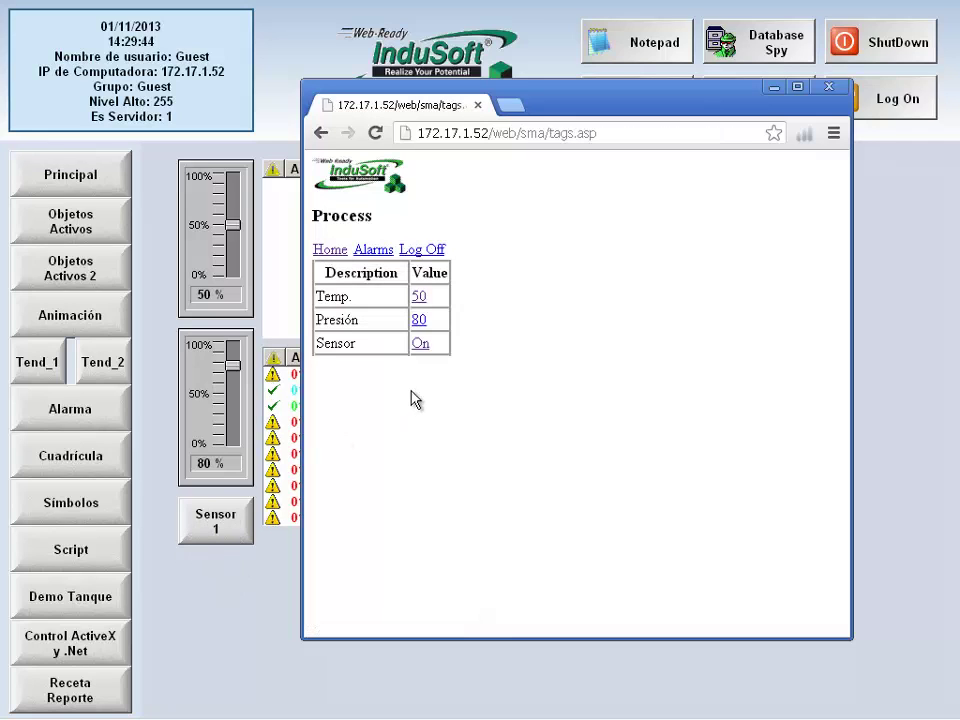
click(376, 252)
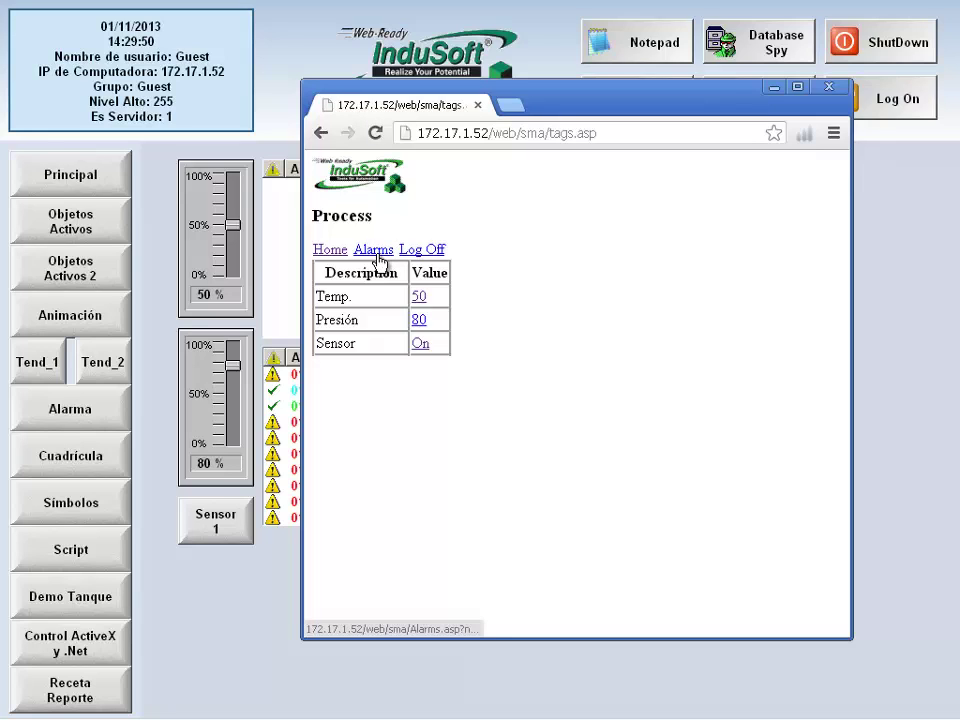
Compare the Sensor On alarm in Mobile Access with the runtime grid, then return Home and close Chrome
click(380, 253)
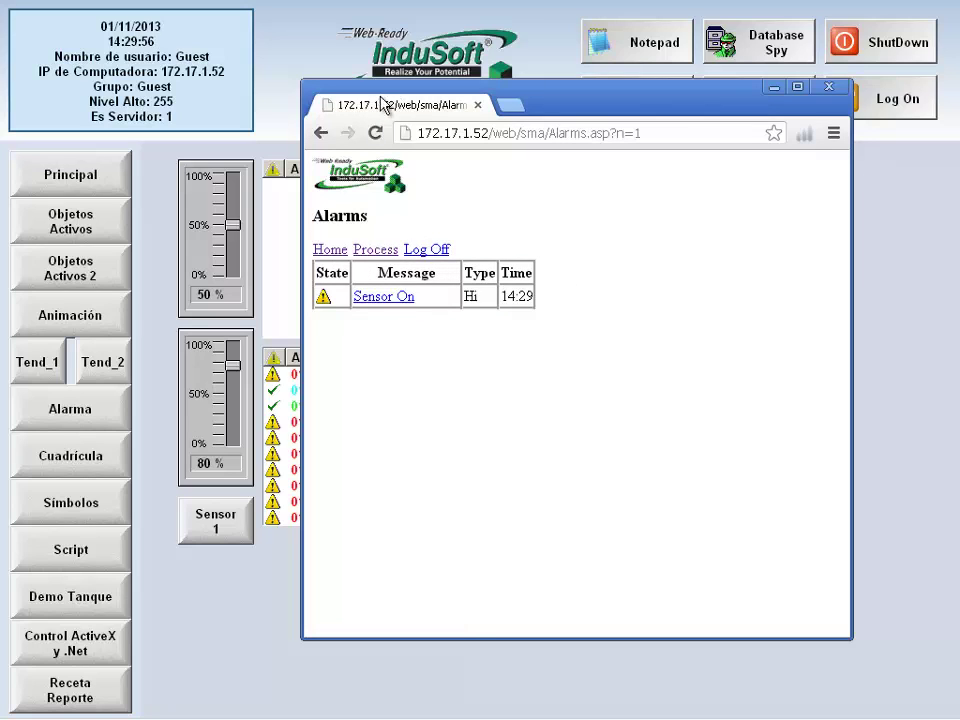
drag(374, 92, 532, 209)
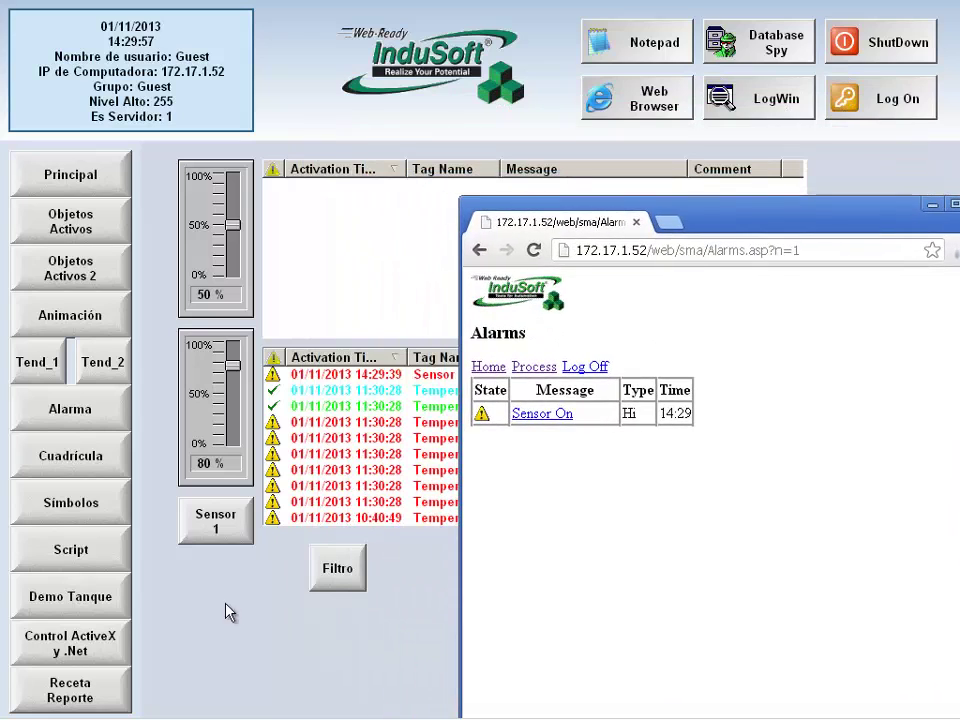
click(212, 528)
drag(609, 216, 397, 150)
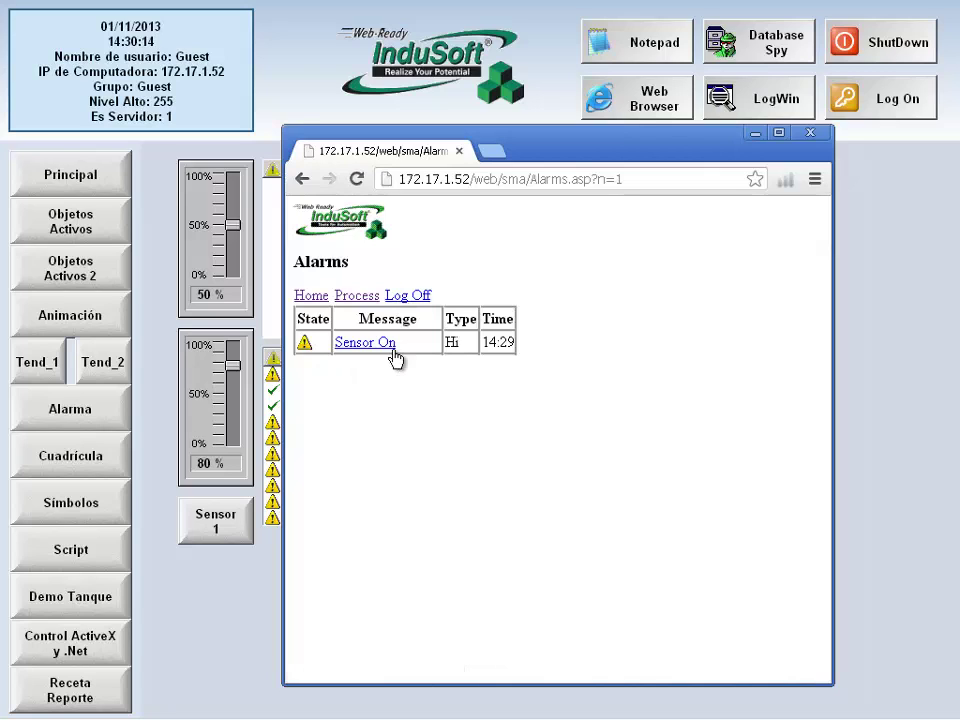
click(312, 297)
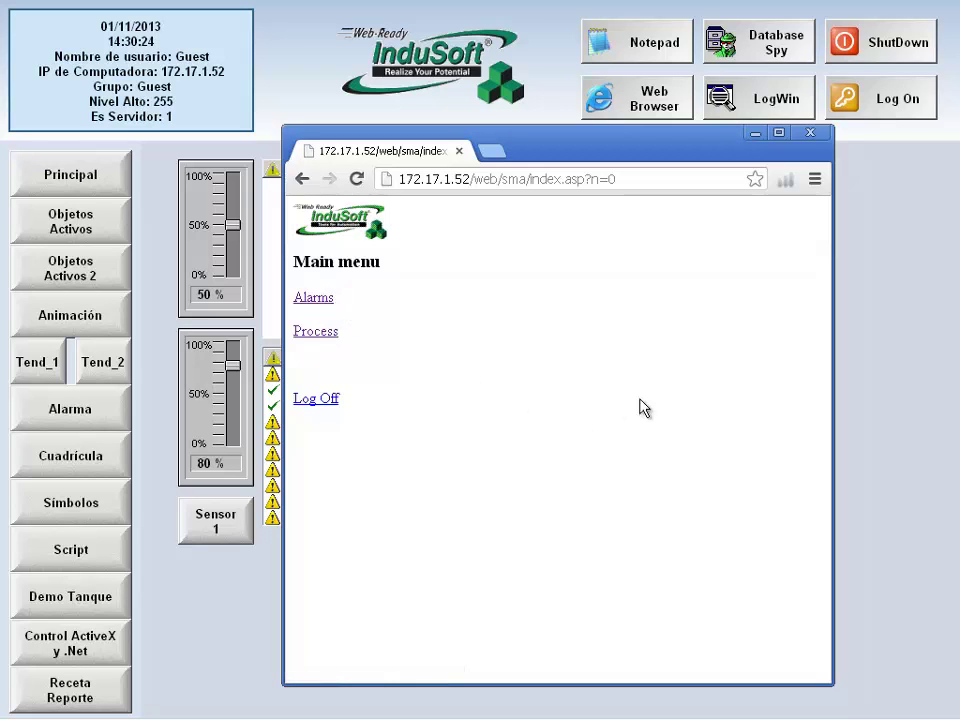
click(810, 133)
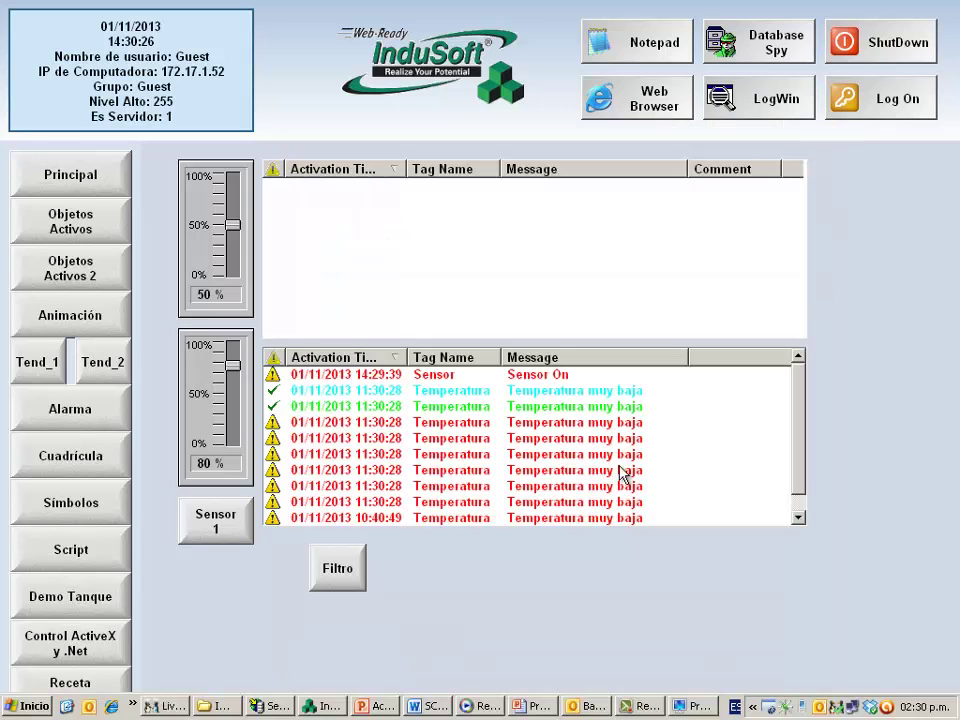
Shut down the runtime, confirming with Sí, and advance PowerPoint to the Acceso Móvil v7.1 slide
click(893, 48)
click(469, 411)
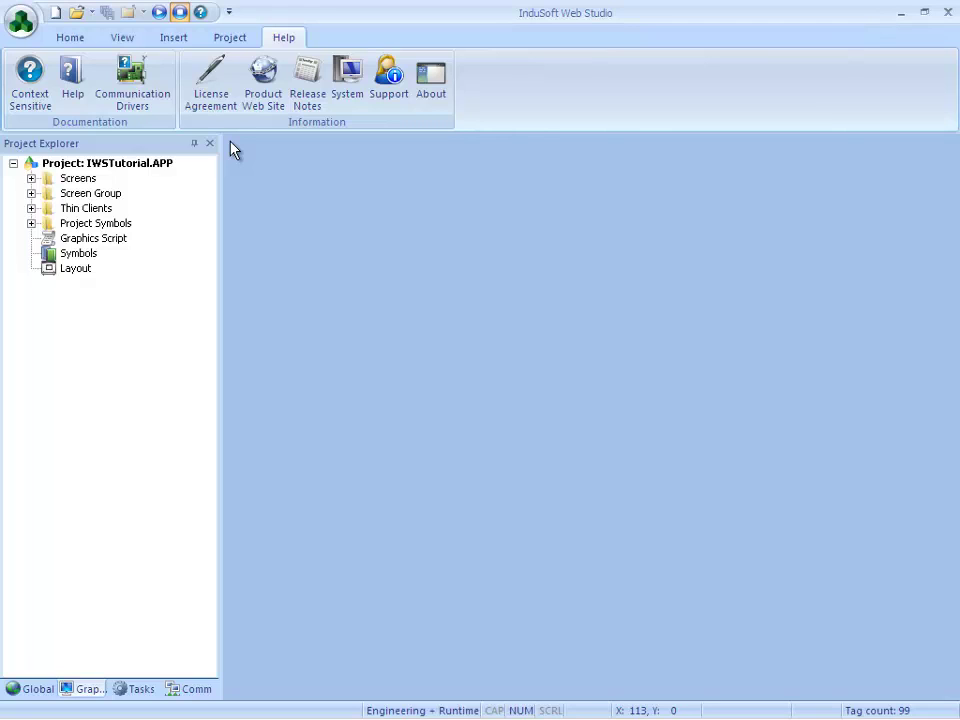
key(alt+Tab)
key(alt+Tab)
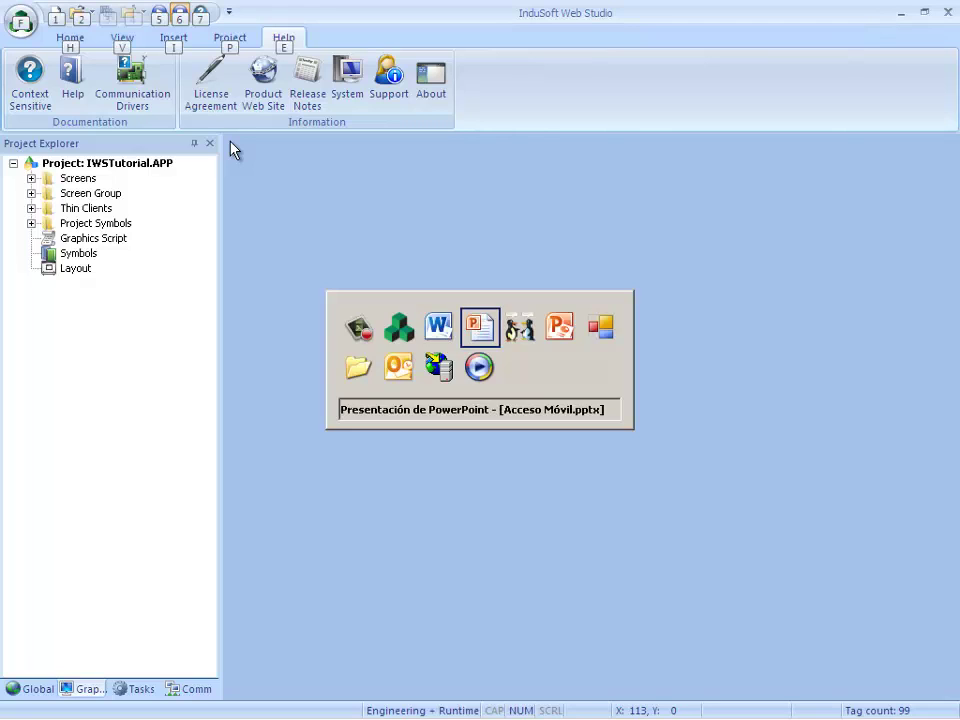
click(230, 149)
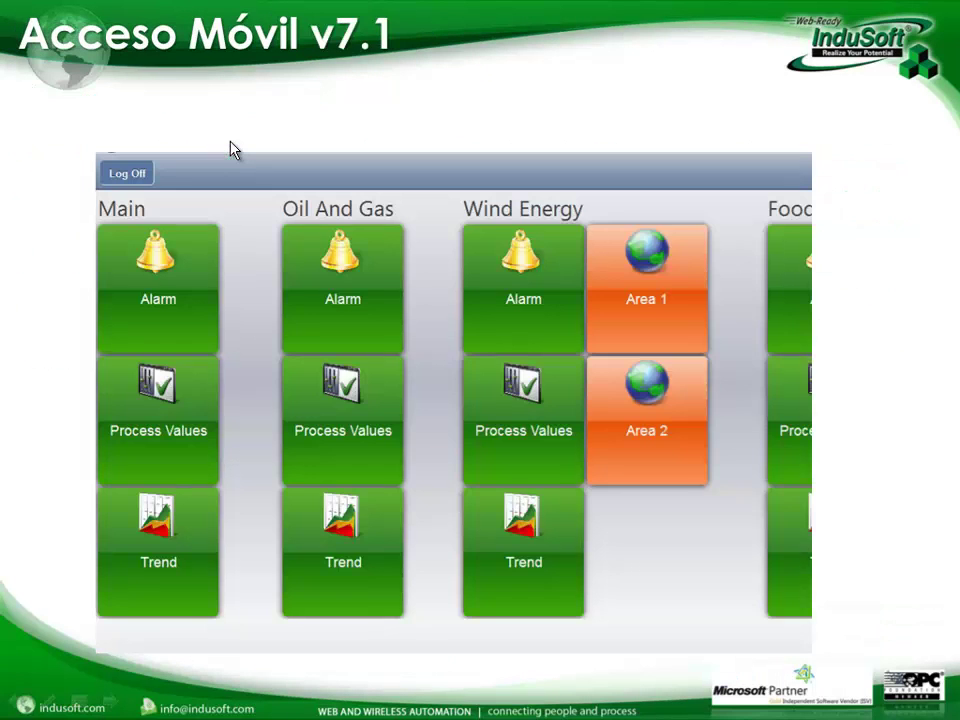
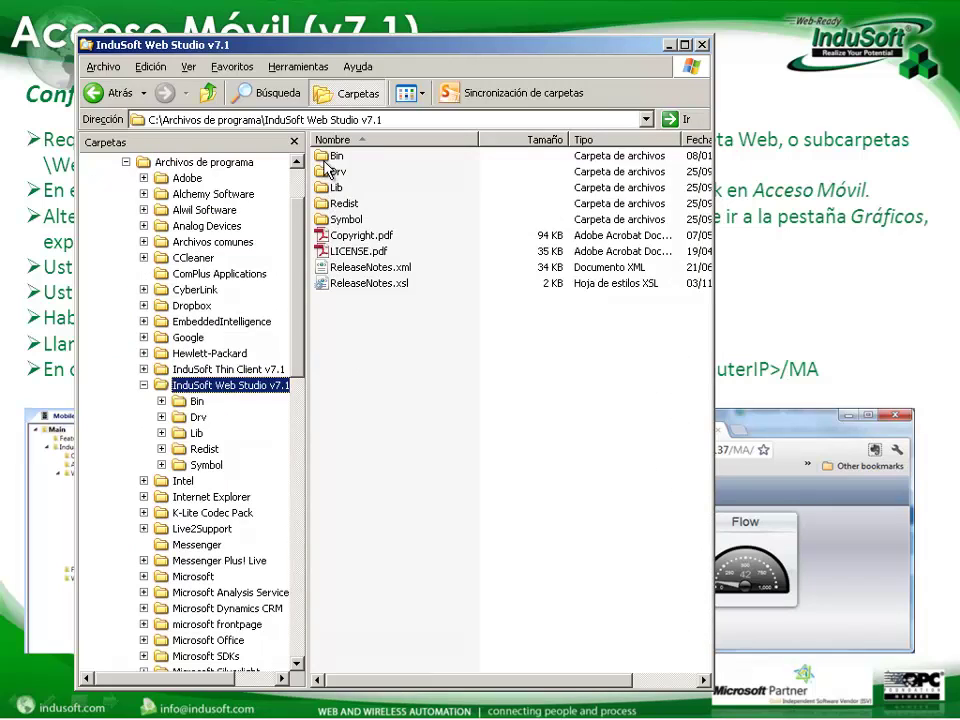
Find MobileAccessSetup.exe in the installation's Bin folder, then close the Explorer window
double_click(336, 157)
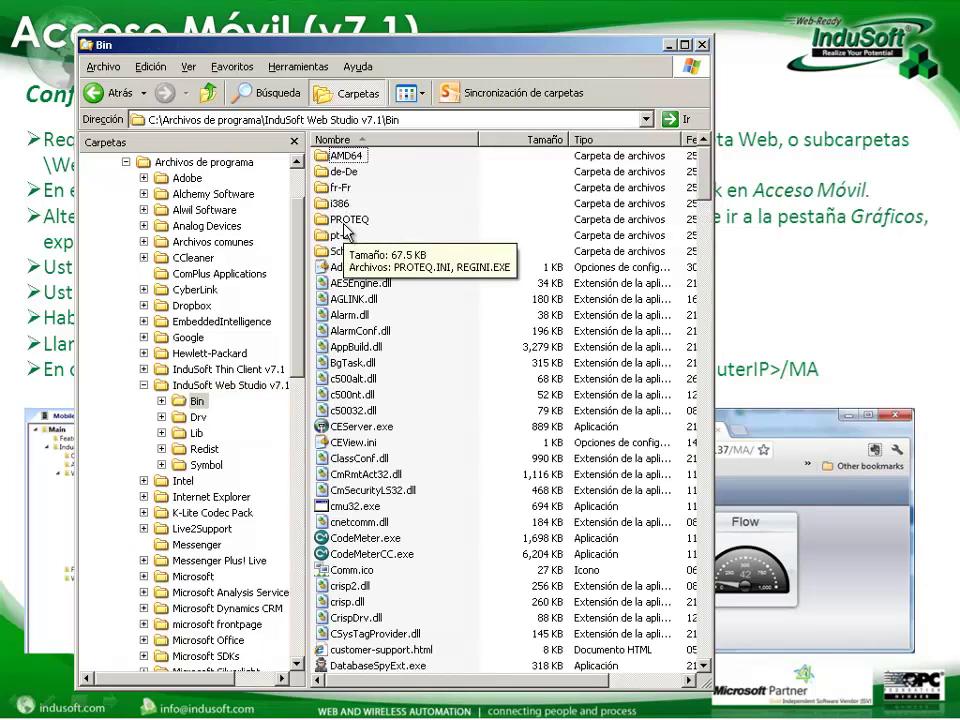
text(mobile)
scroll(362, 275, down, 3)
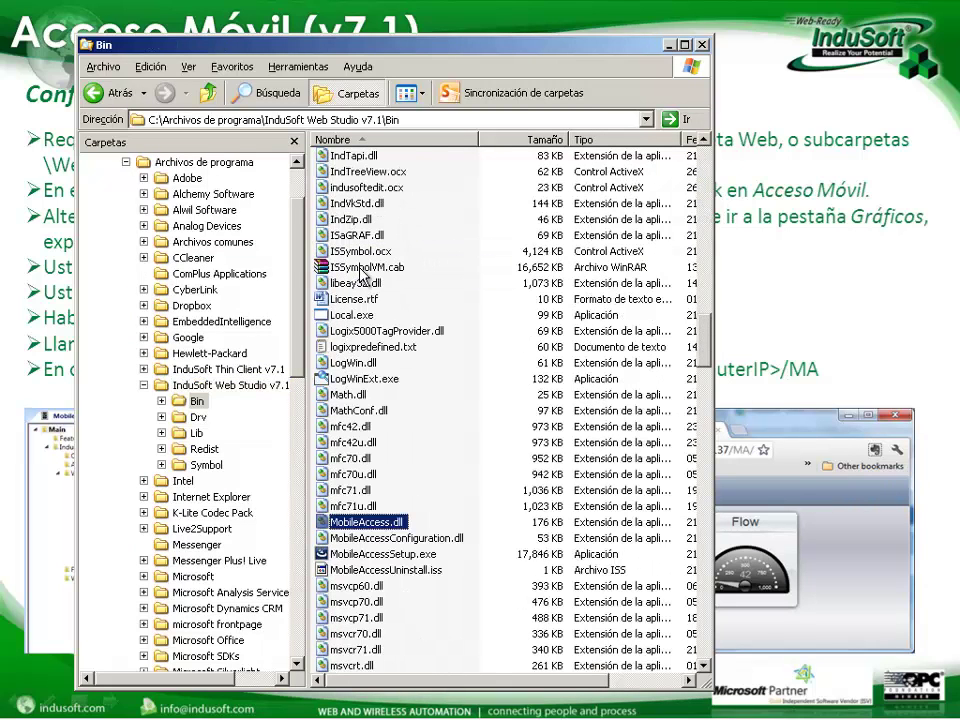
scroll(362, 275, down, 2)
click(370, 460)
scroll(422, 321, down, 2)
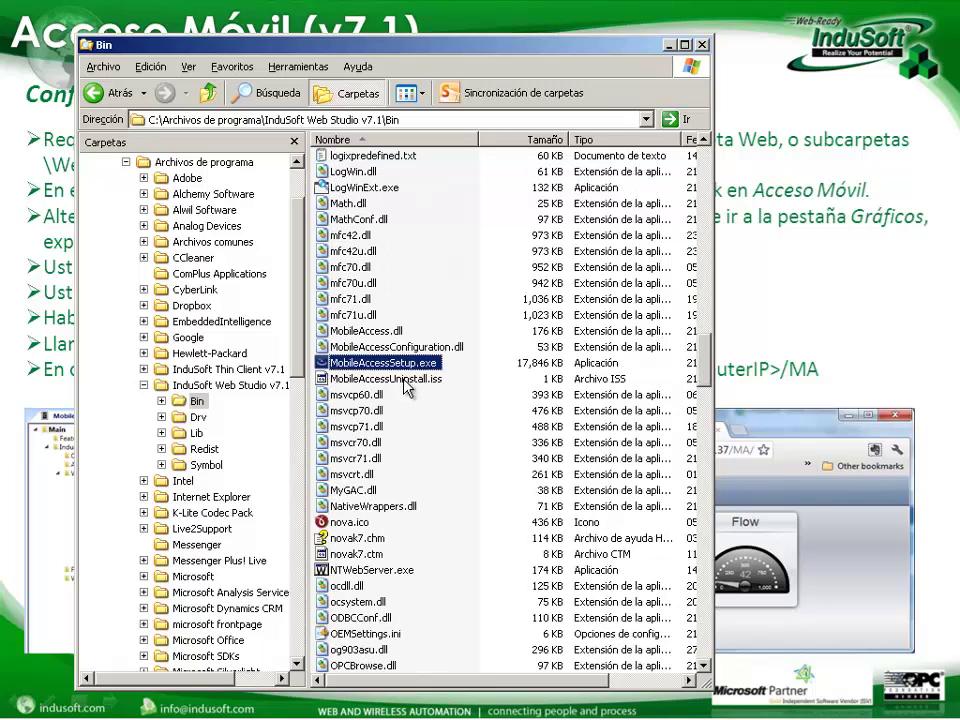
mouse_move(422, 372)
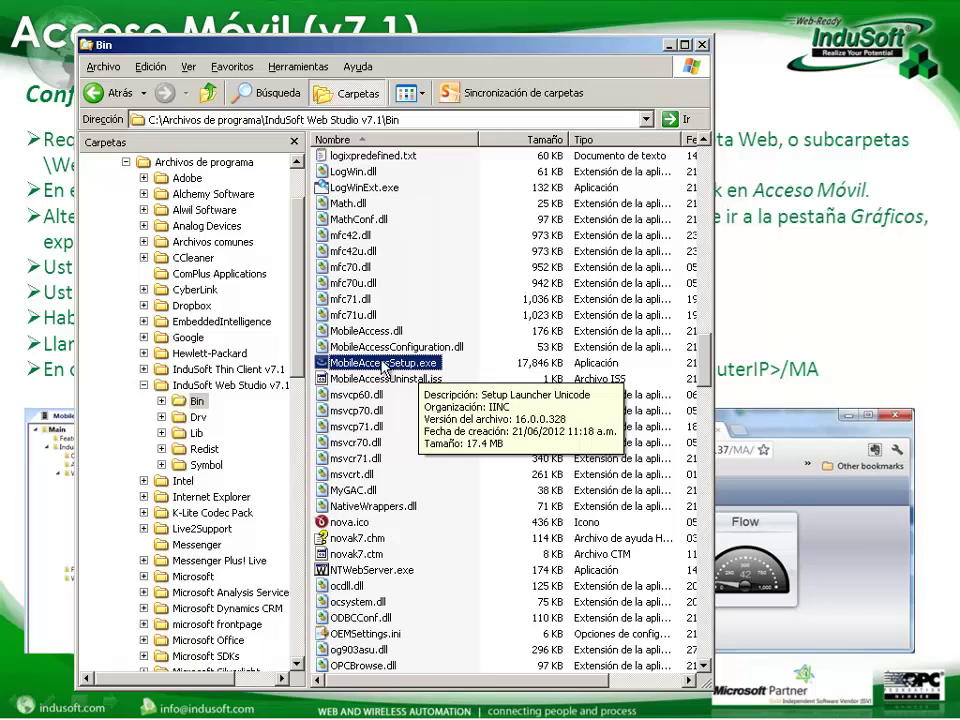
click(703, 45)
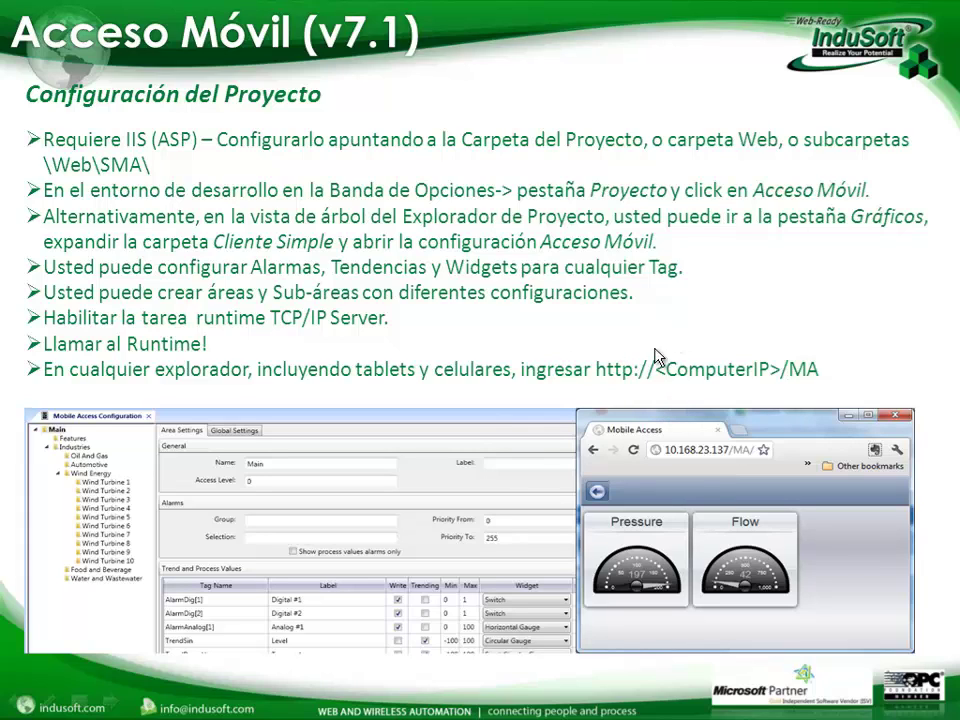
Switch from the PowerPoint slide toward InduSoft Web Studio using Alt+Tab
key(alt+Tab)
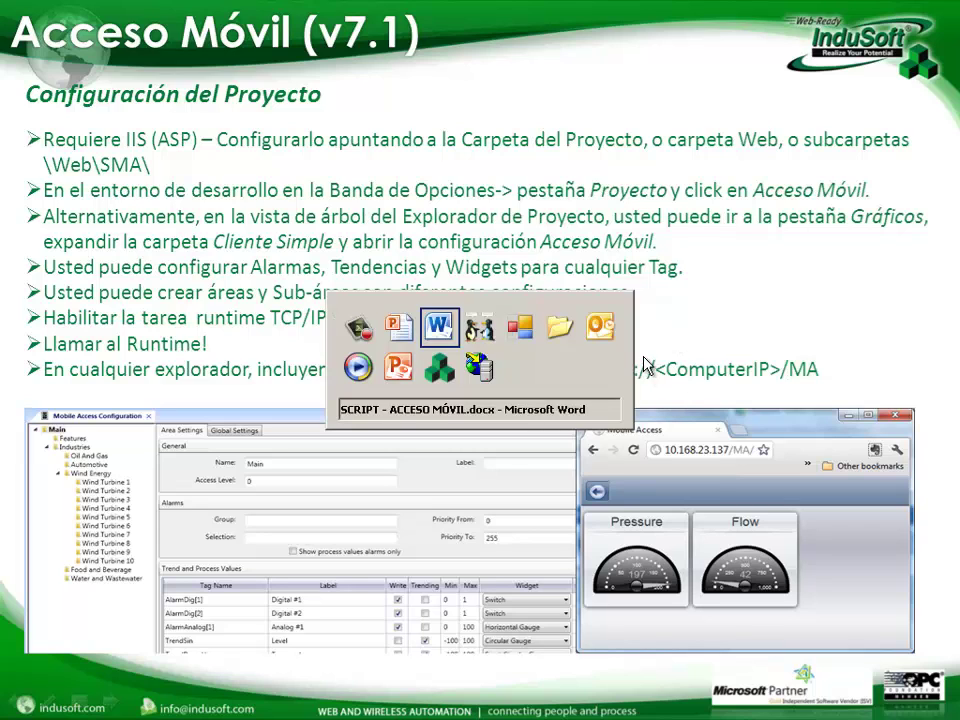
key(alt+Tab)
key(alt+Tab)
key(alt+Tab)
key(alt+Tab)
key(alt+Tab)
key(alt+Tab)
key(alt+Tab)
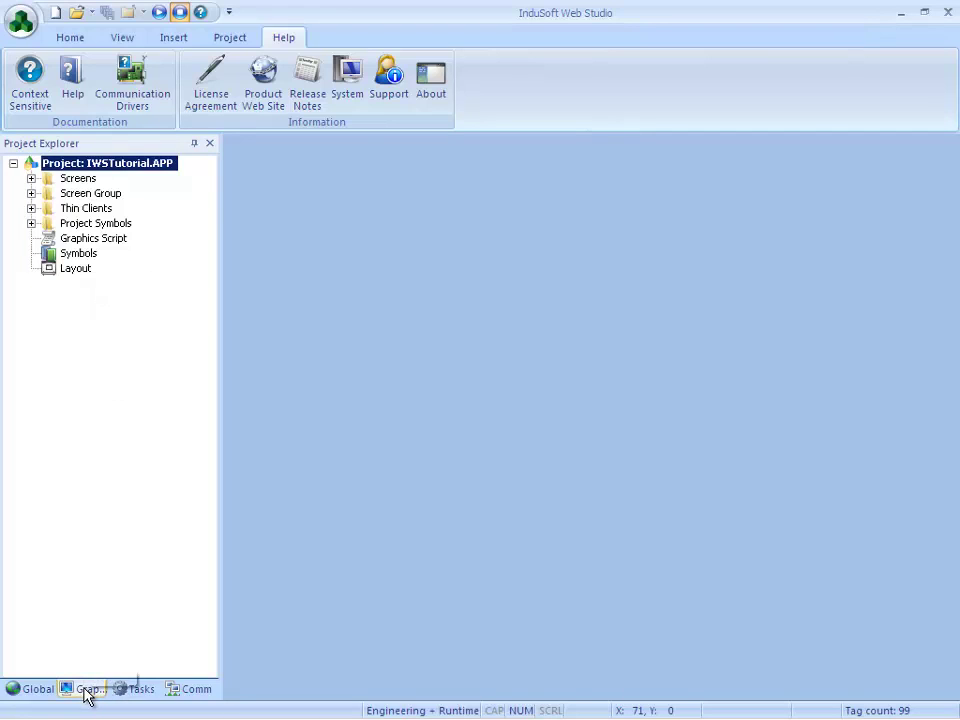
Open Mobile Access under Thin Clients and show the Main area's trend and process values table
click(31, 208)
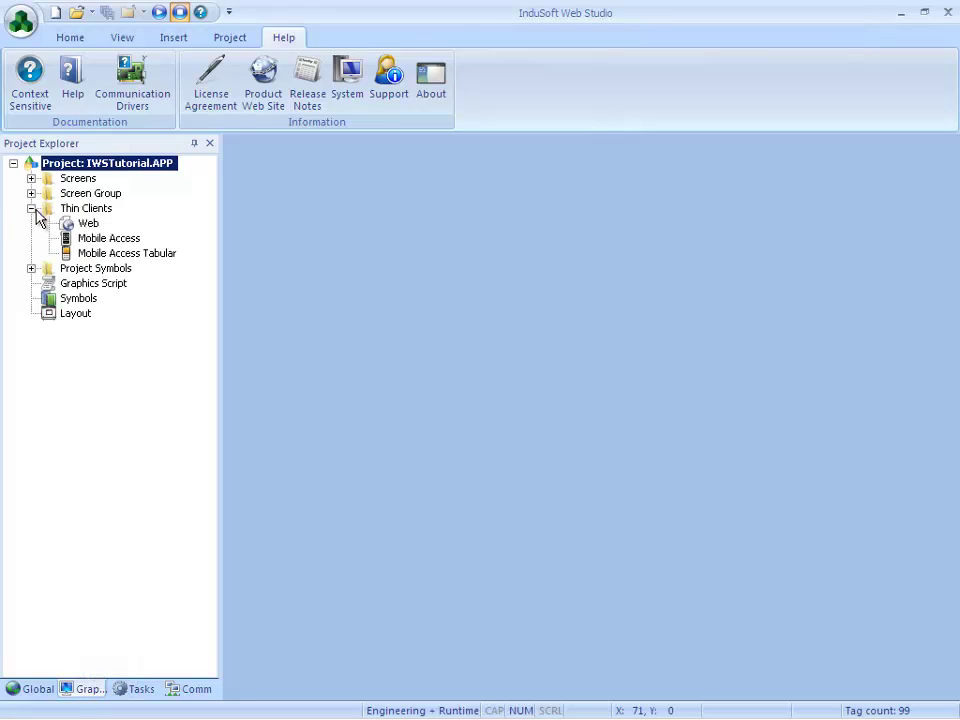
click(100, 240)
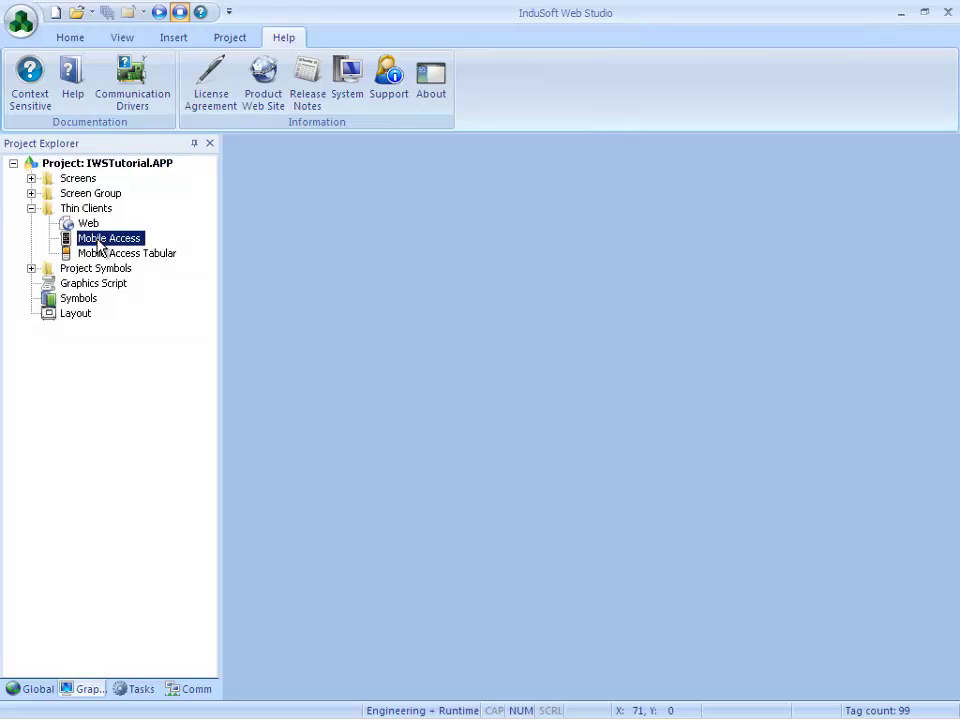
double_click(100, 240)
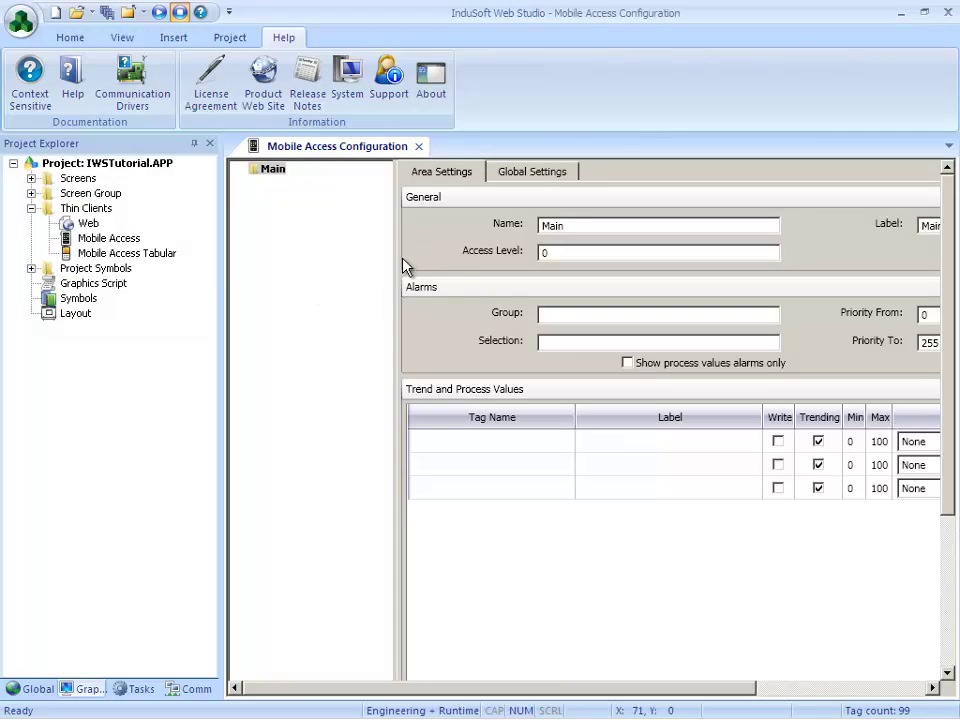
drag(394, 270, 341, 274)
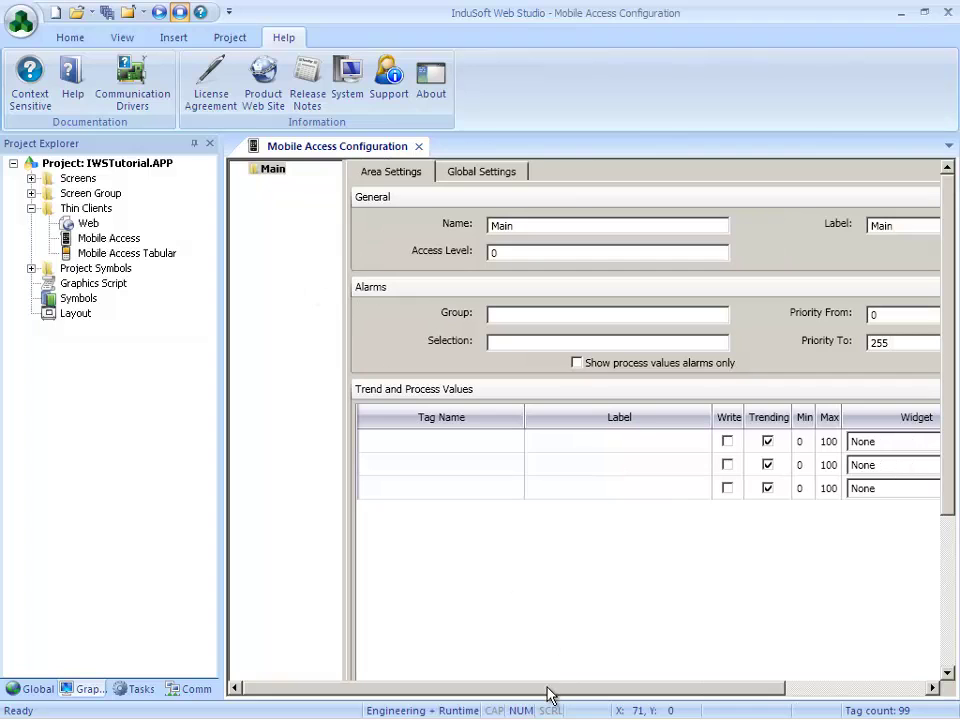
drag(549, 690, 603, 707)
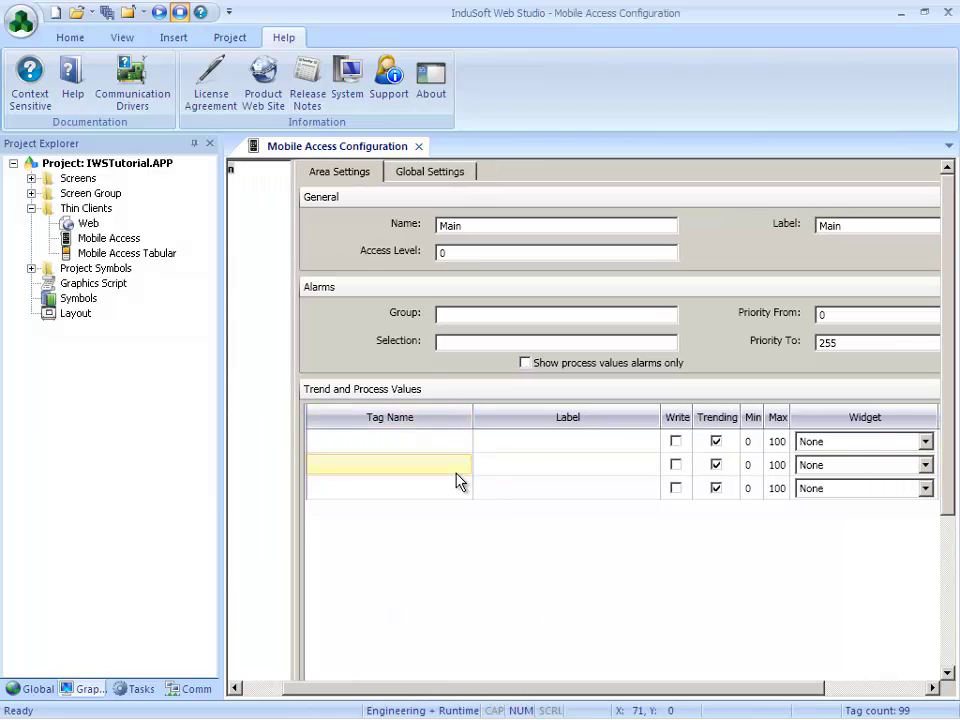
mouse_move(658, 703)
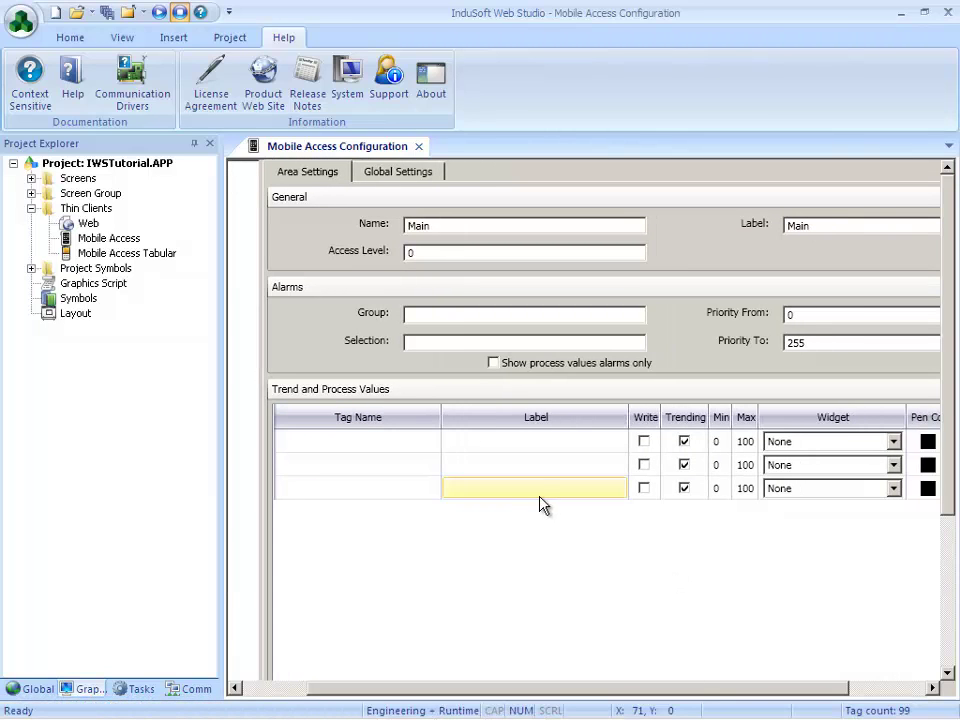
Enter tag names Temperatura and Presión in the Main area's trend table
click(380, 438)
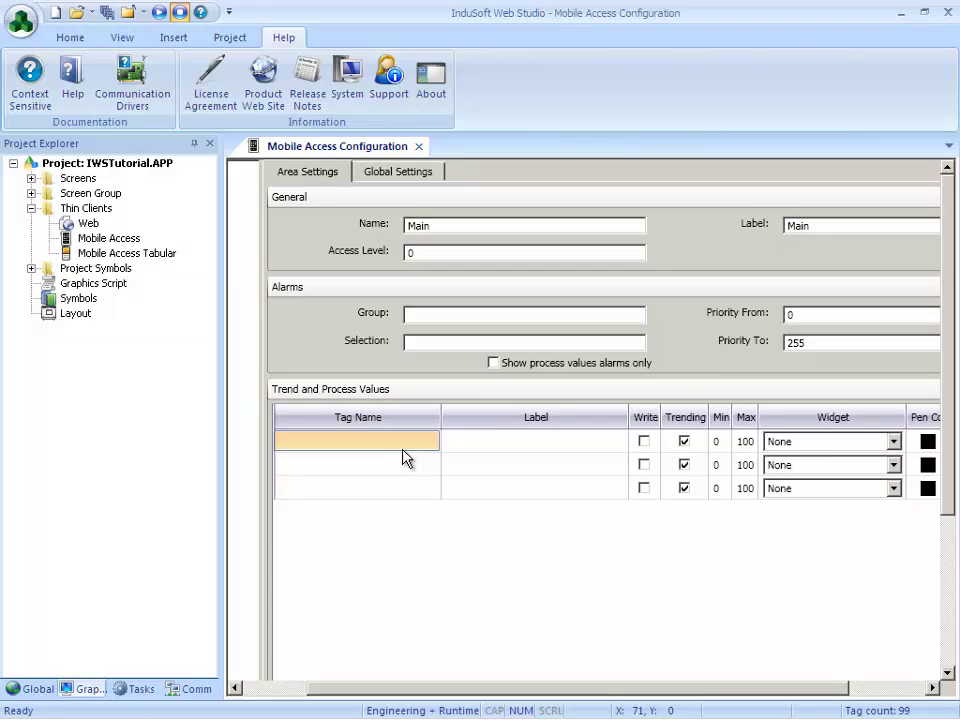
text(Temperatura)
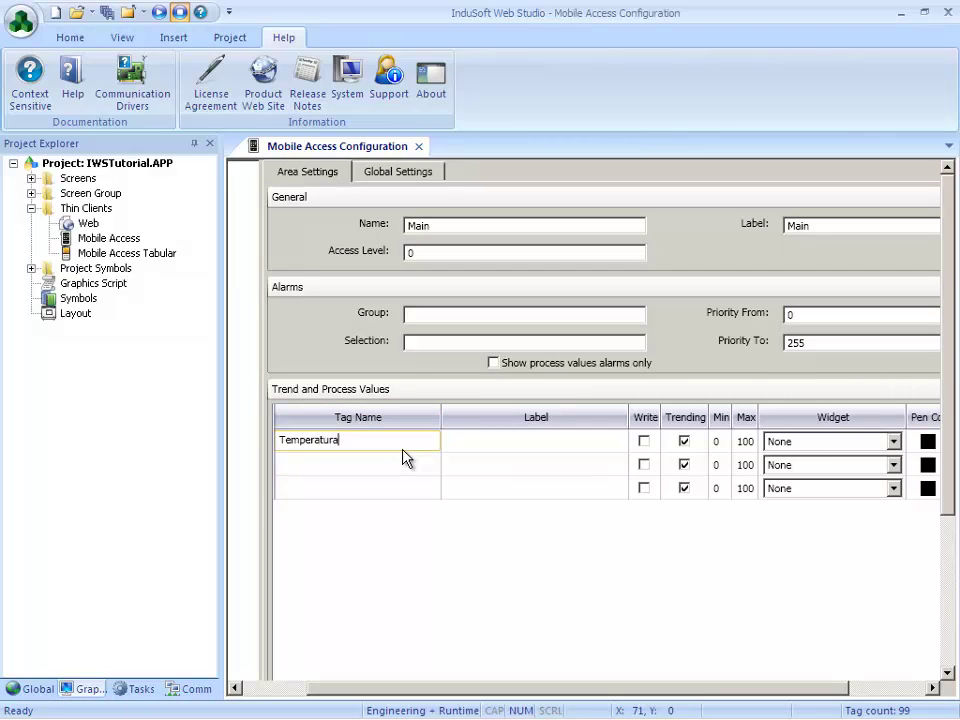
key(Return)
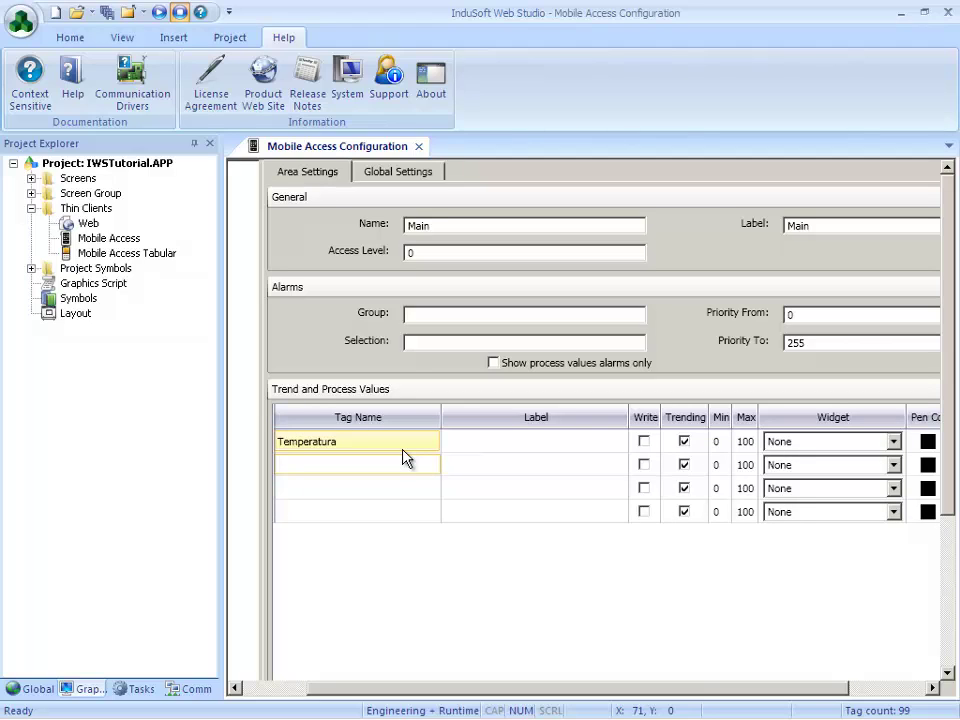
text(Presión)
key(Return)
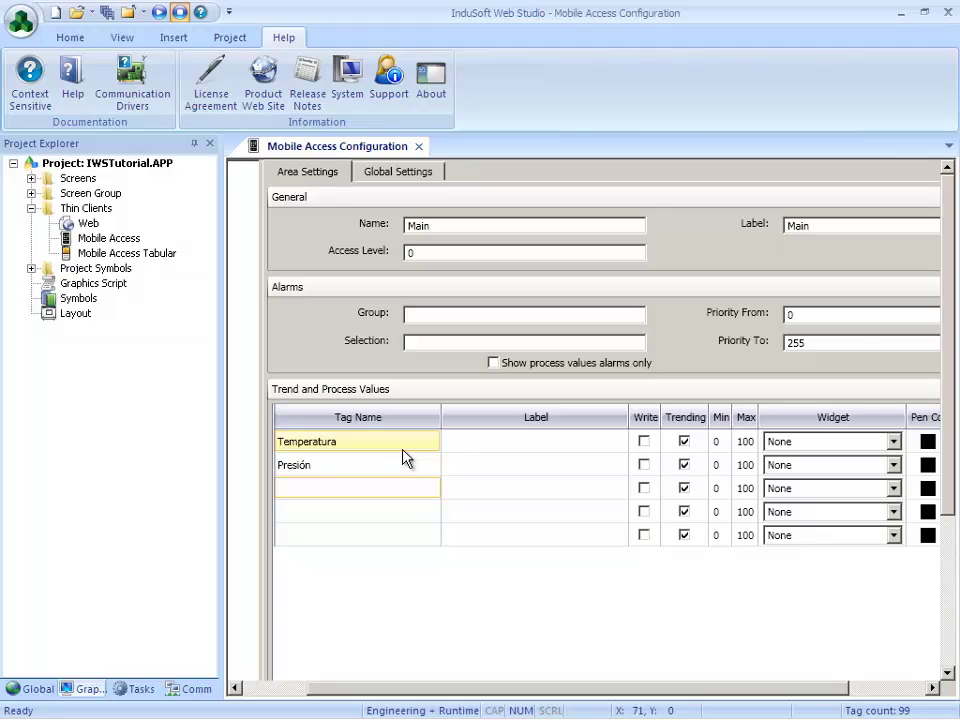
Label the rows Temperatura and Presión and make both tags writable
click(516, 445)
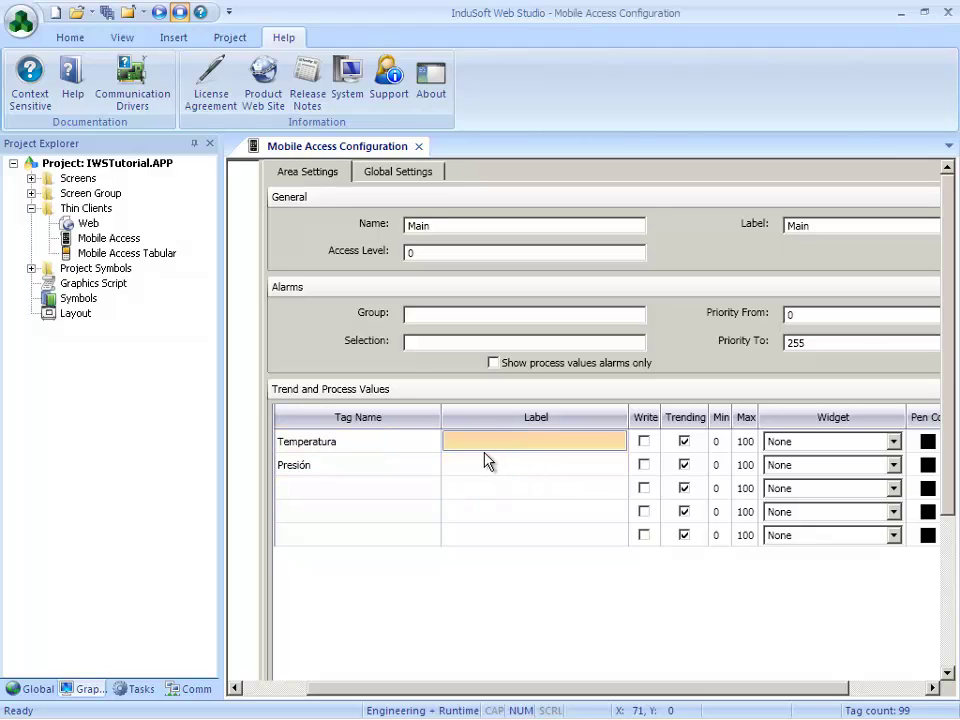
text(Temperatura)
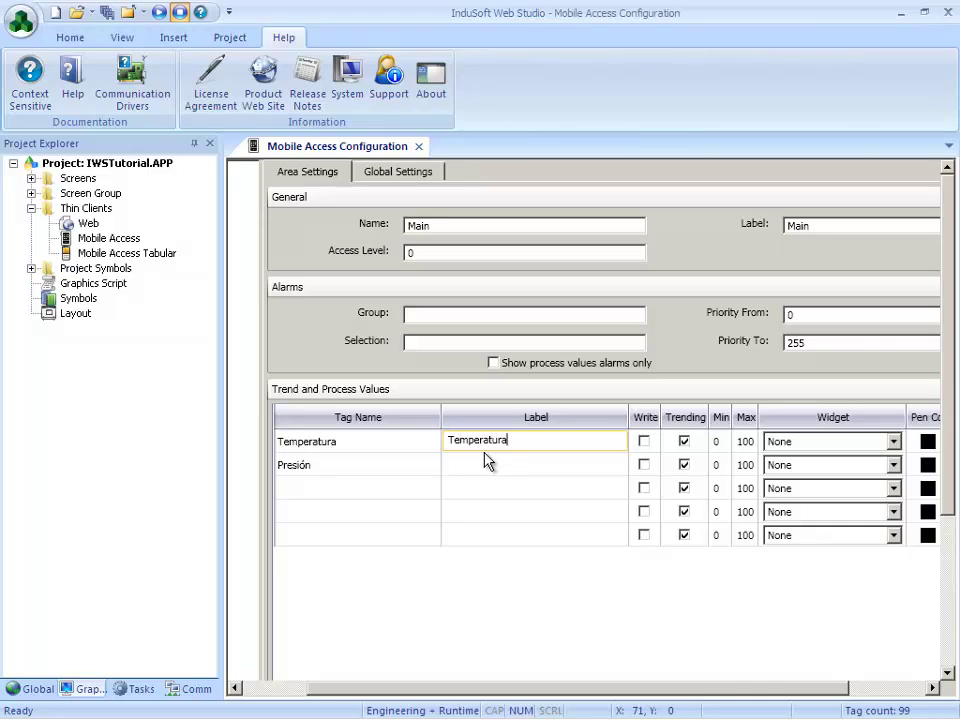
key(Return)
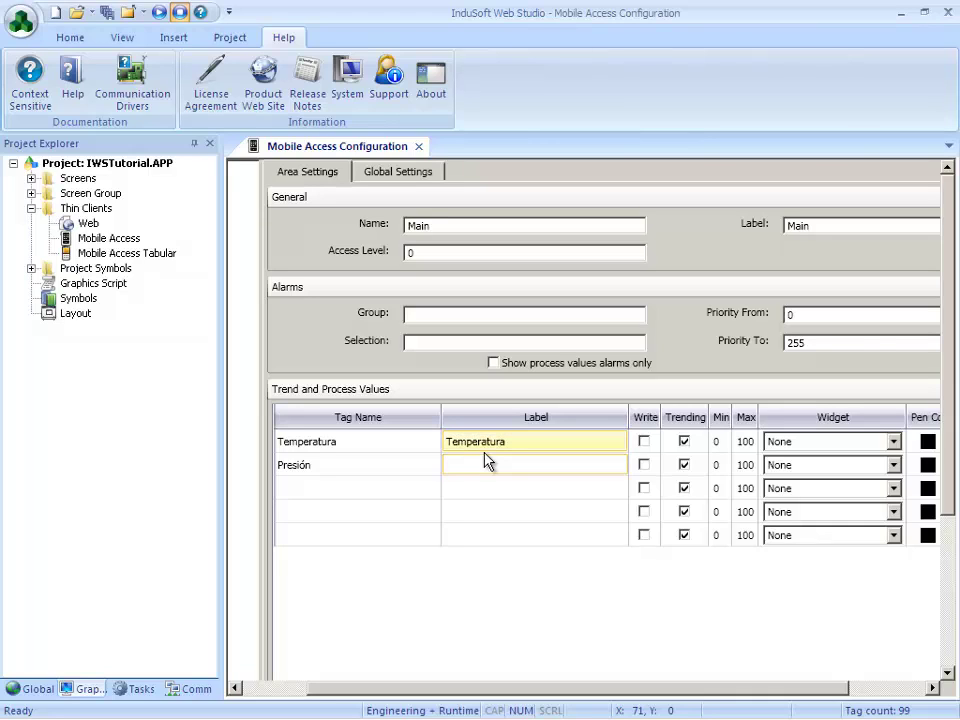
text(Presión)
key(Return)
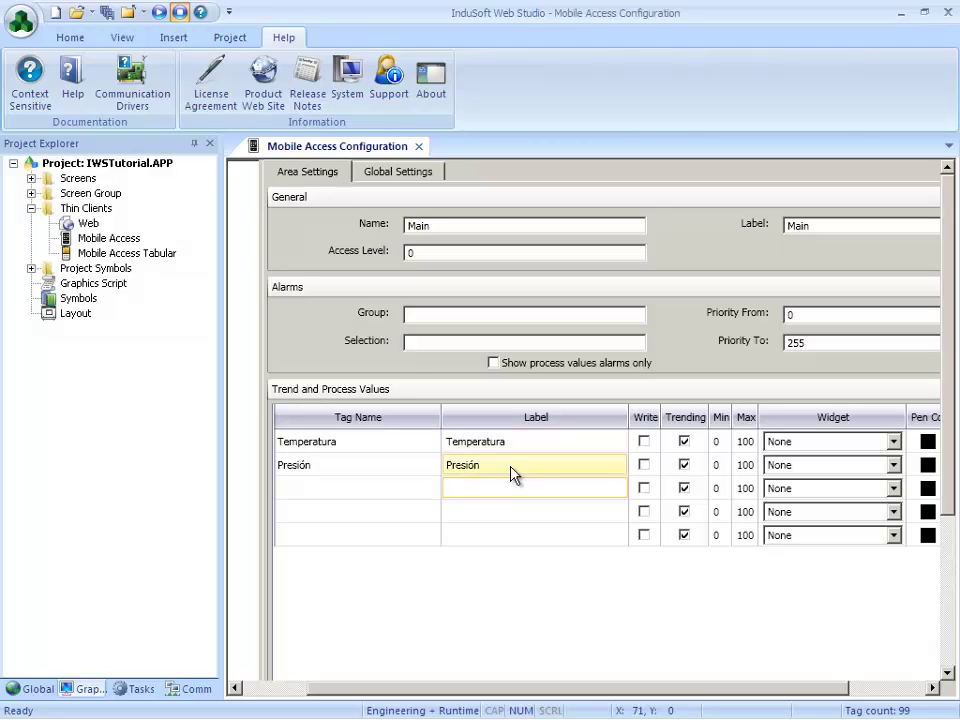
click(643, 441)
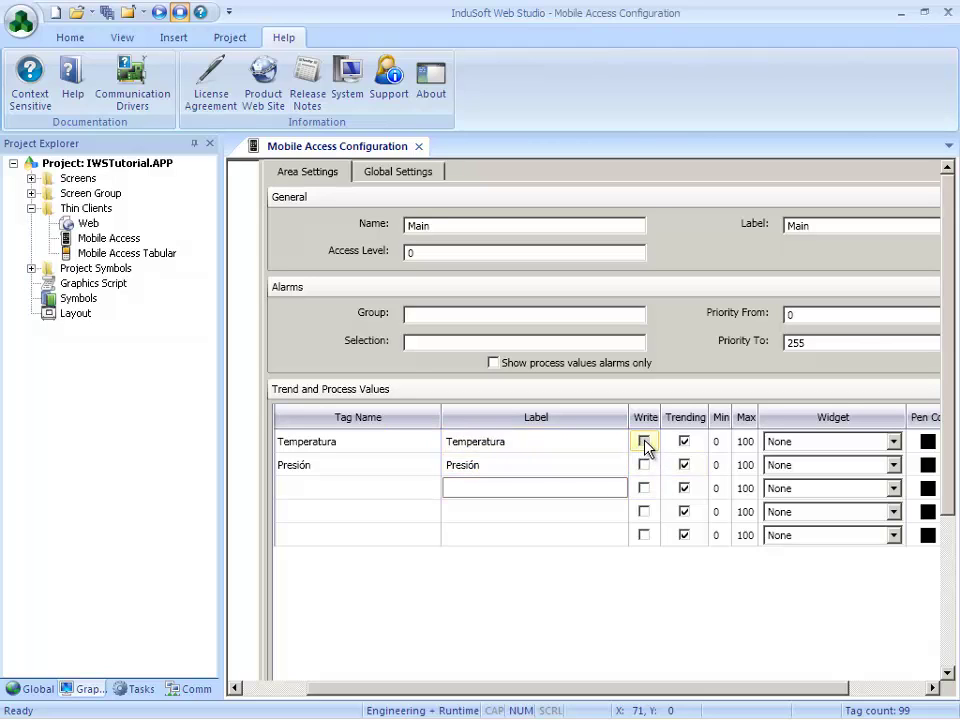
click(643, 465)
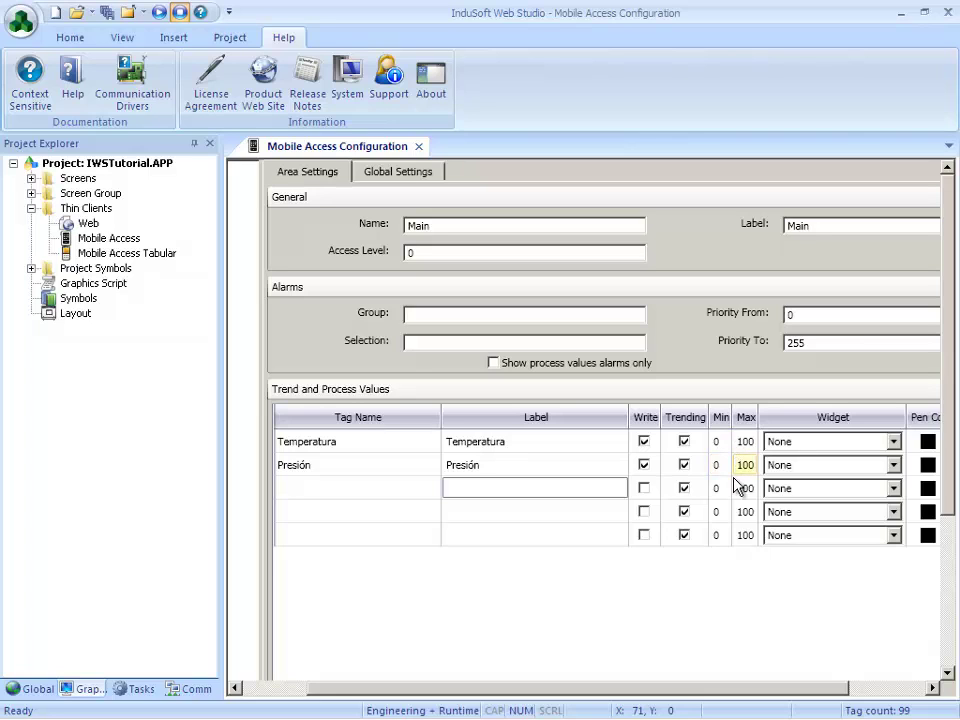
drag(791, 690, 868, 700)
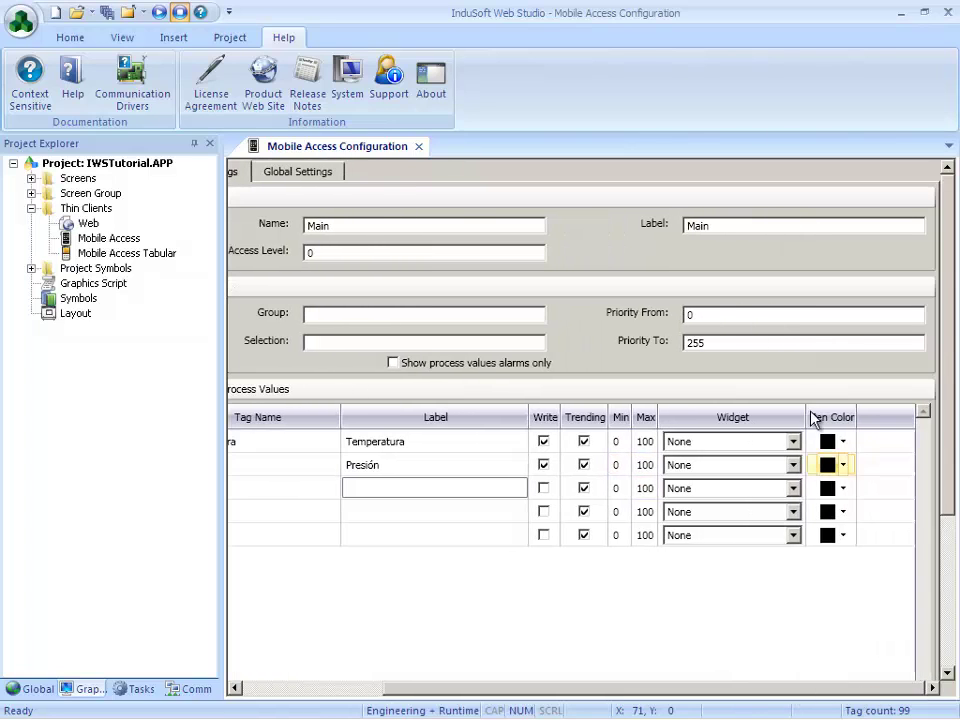
Set Temperatura's widget to Circular Gauge and Presión's to Horizontal Gauge
click(793, 442)
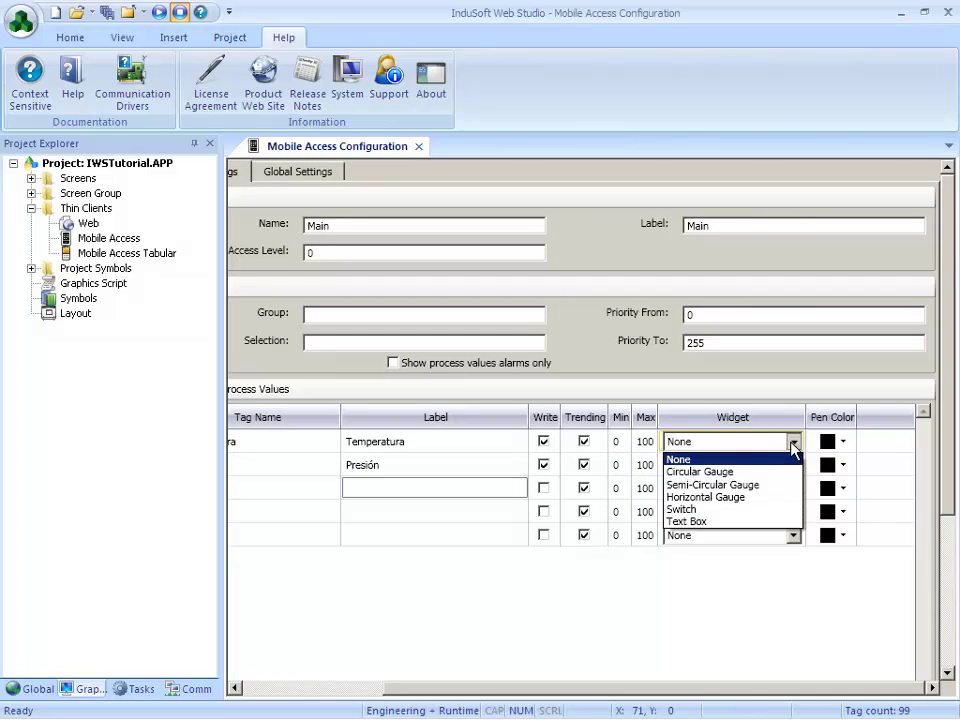
click(793, 445)
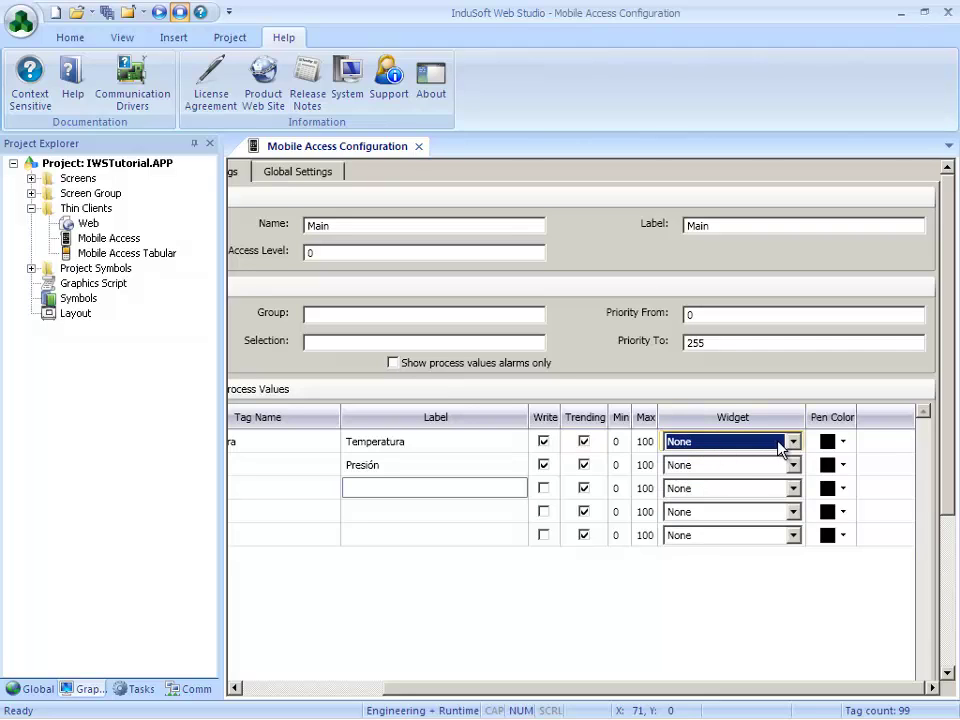
click(795, 444)
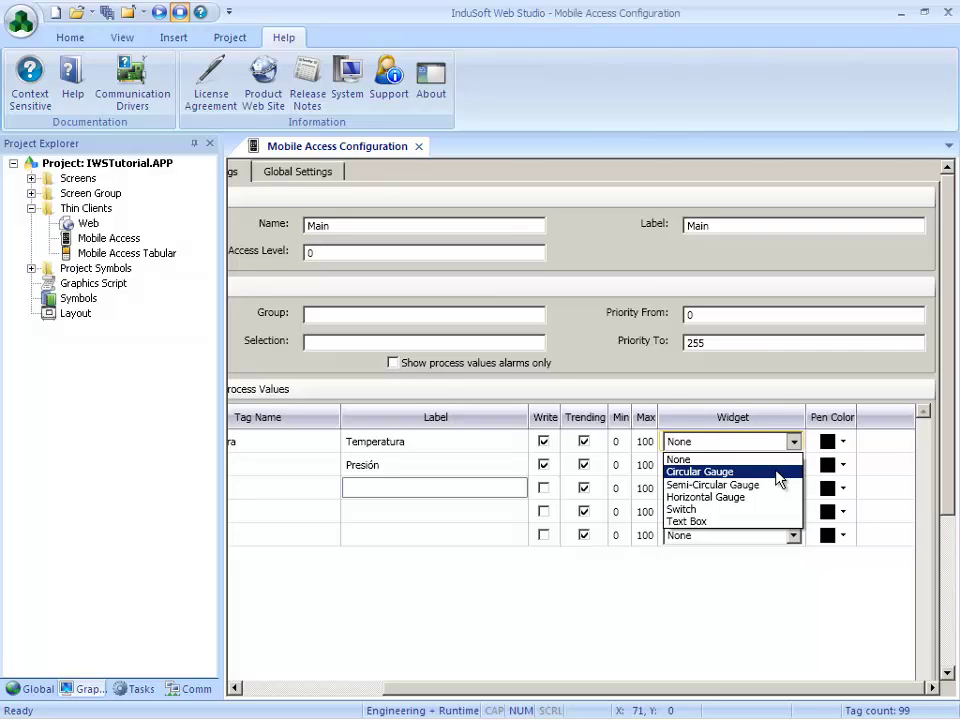
click(777, 472)
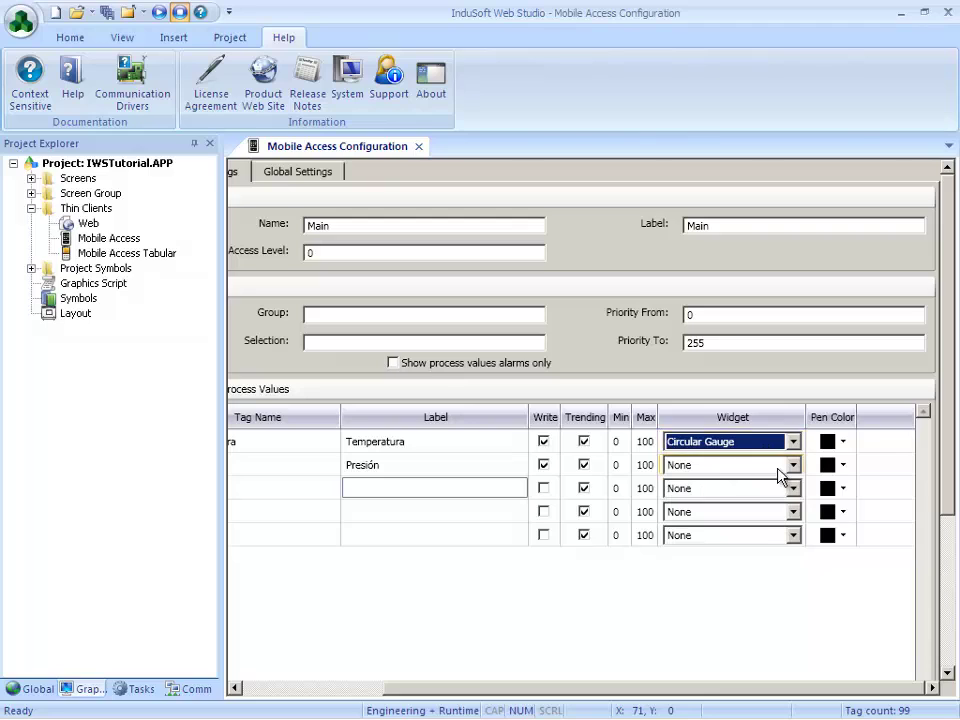
click(793, 466)
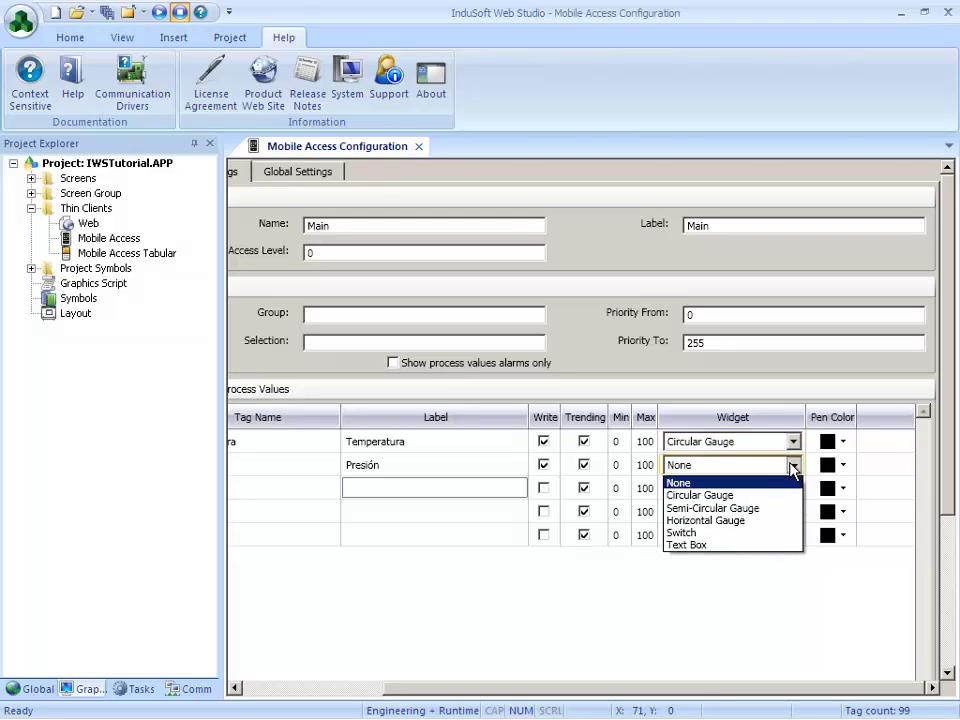
click(766, 521)
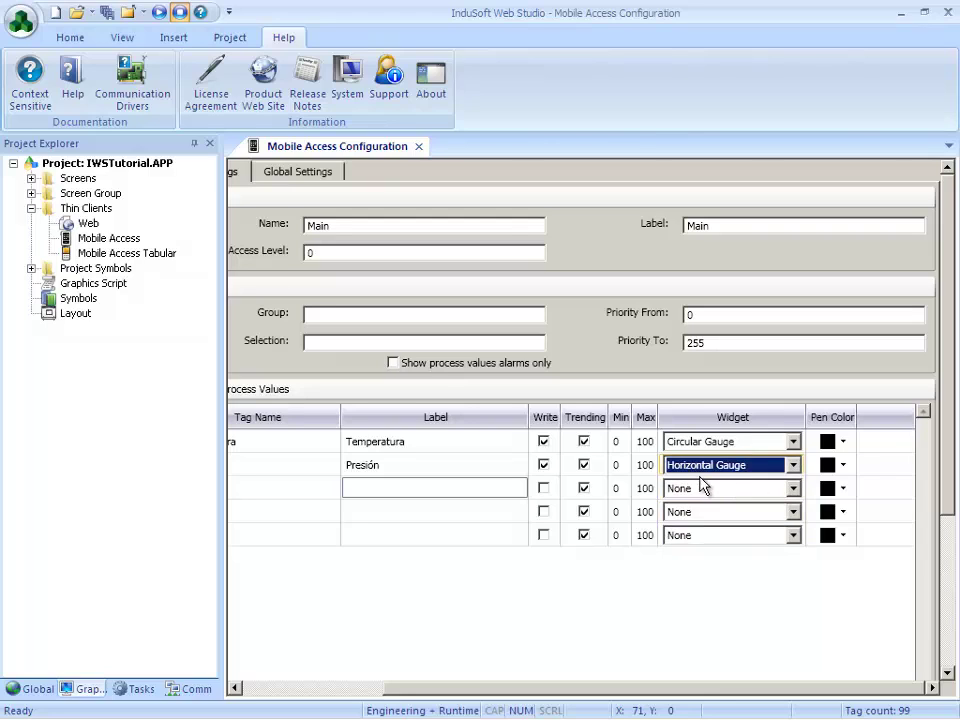
Give Temperatura a red trend pen and Presión a blue pen
click(842, 442)
click(822, 589)
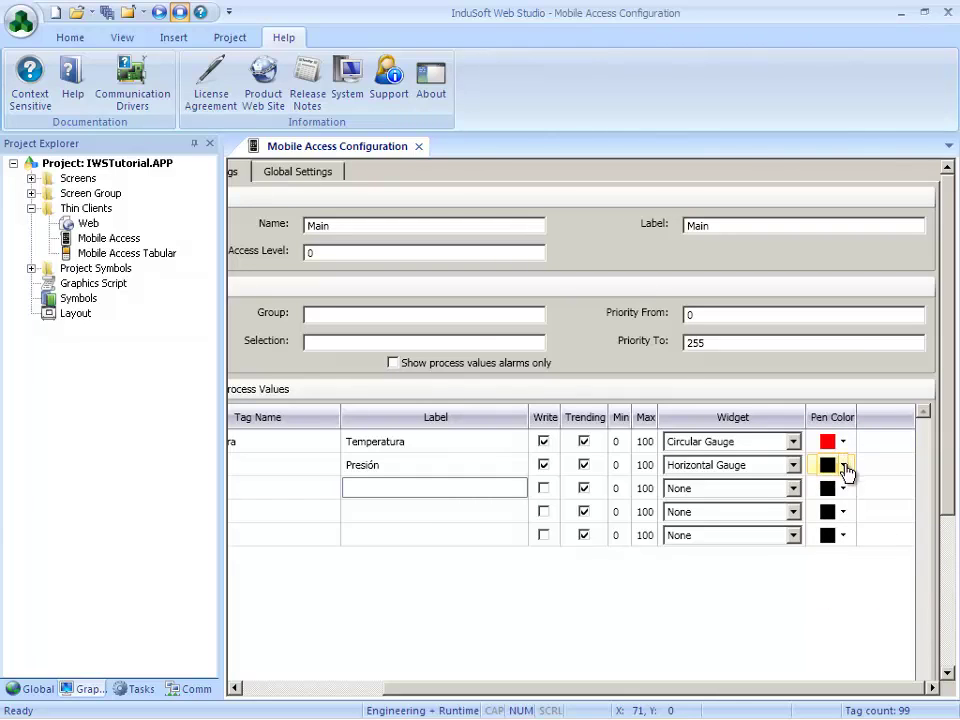
click(843, 465)
click(855, 551)
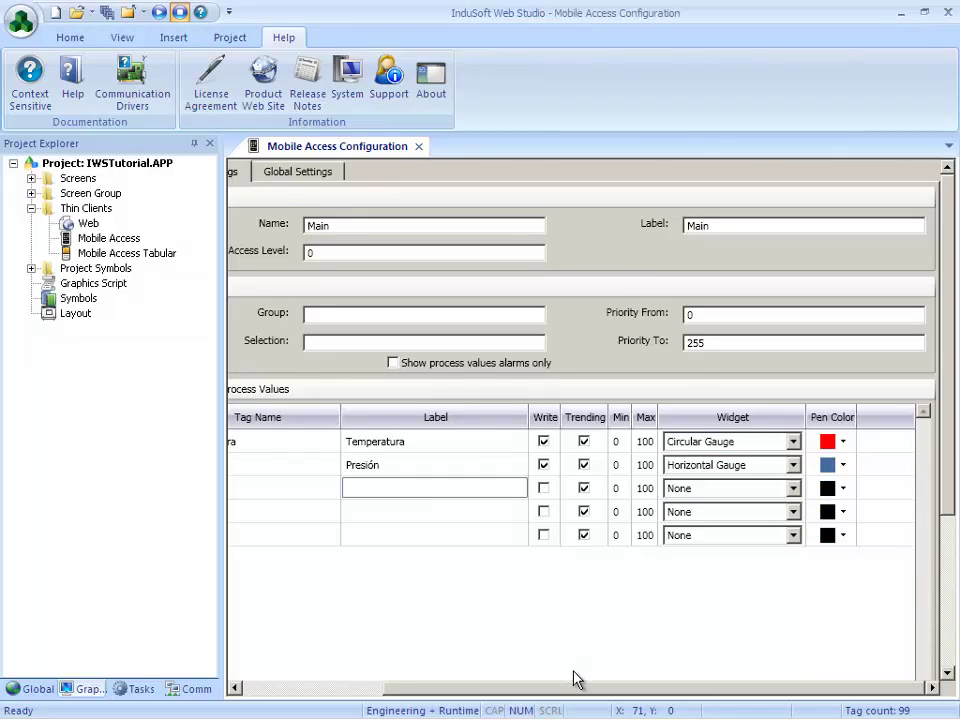
drag(575, 680, 435, 677)
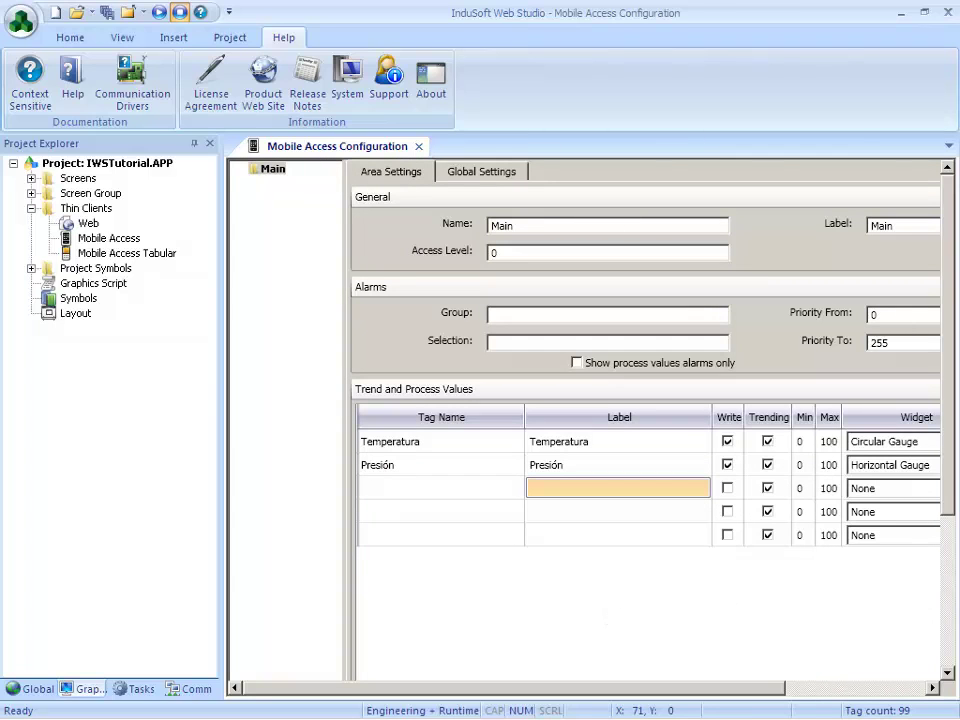
drag(949, 492, 950, 577)
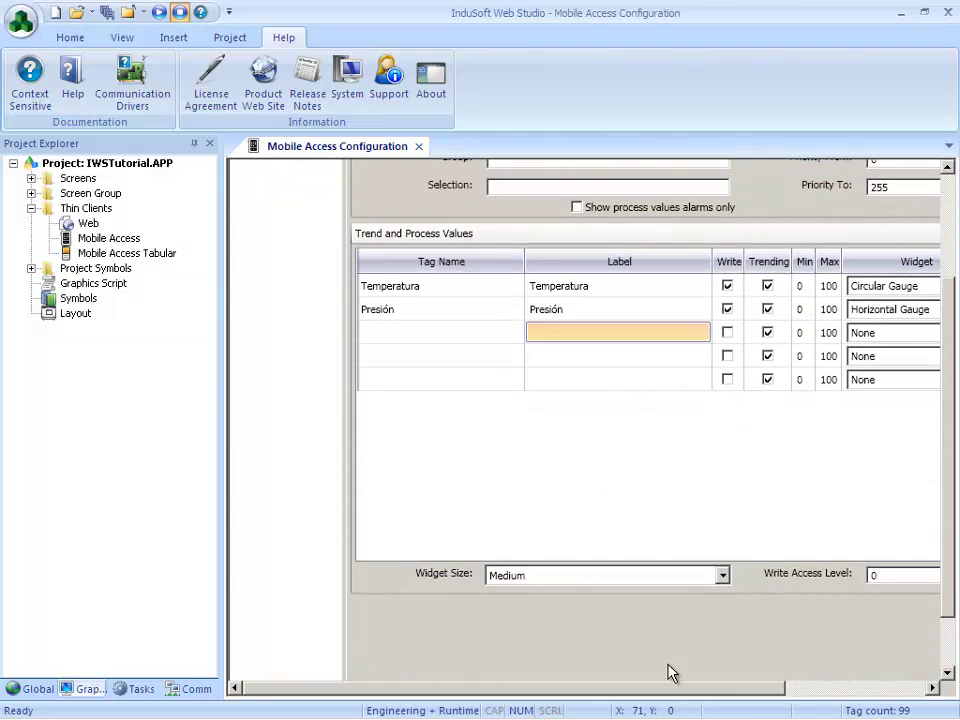
drag(688, 688, 741, 689)
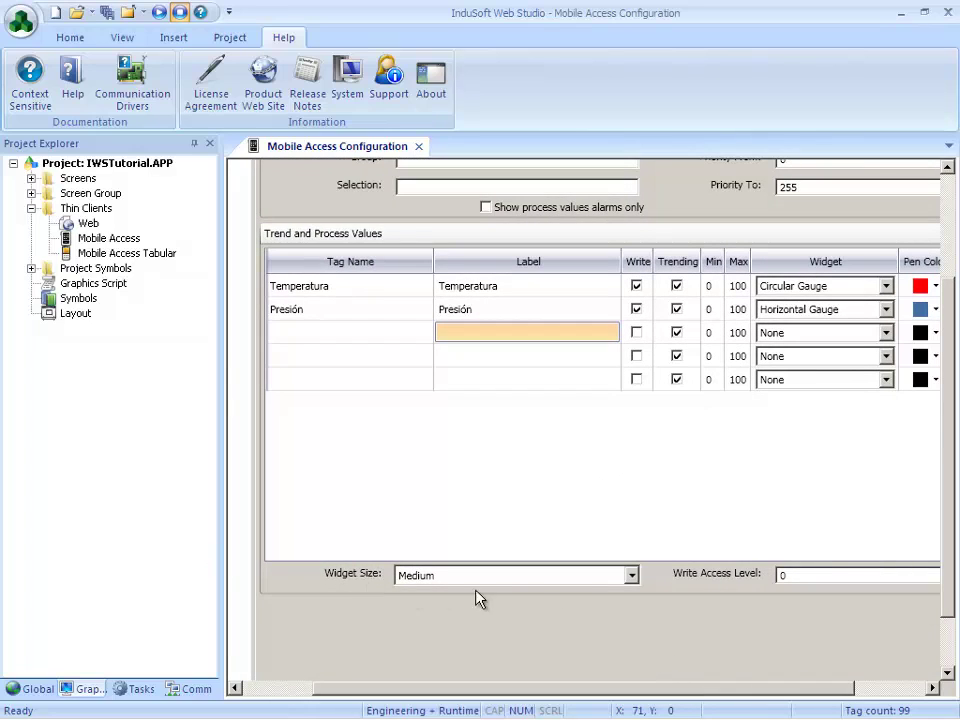
click(550, 580)
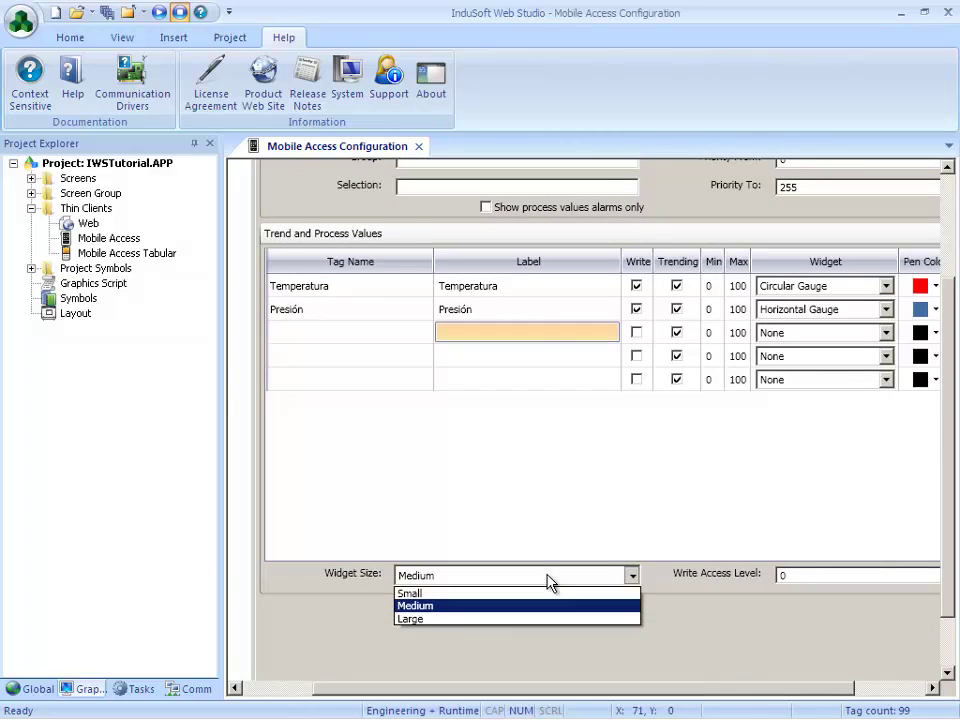
click(549, 578)
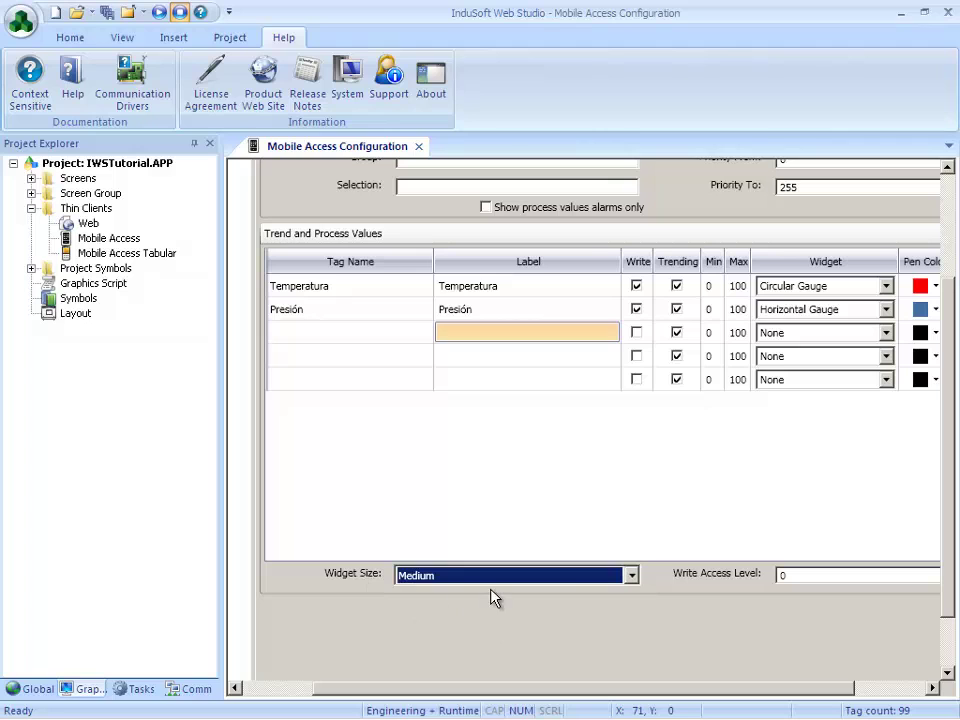
drag(632, 689, 771, 704)
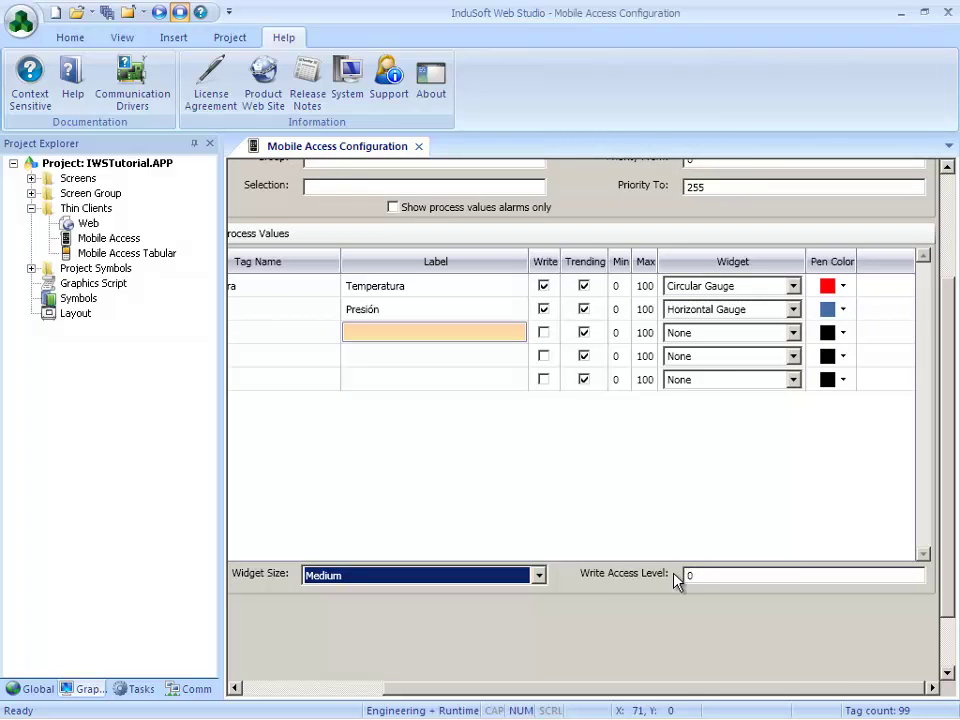
drag(621, 690, 533, 687)
scroll(949, 590, up, 3)
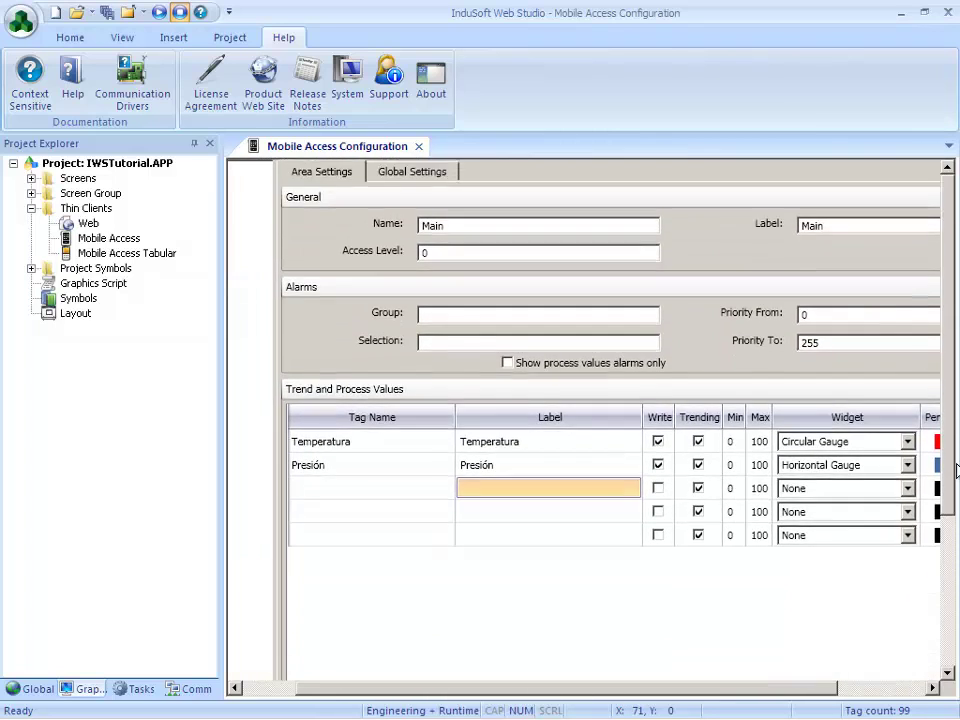
Review Global Settings: alarm columns and colours, 60 s trend duration, 1000 ms update rates
click(420, 178)
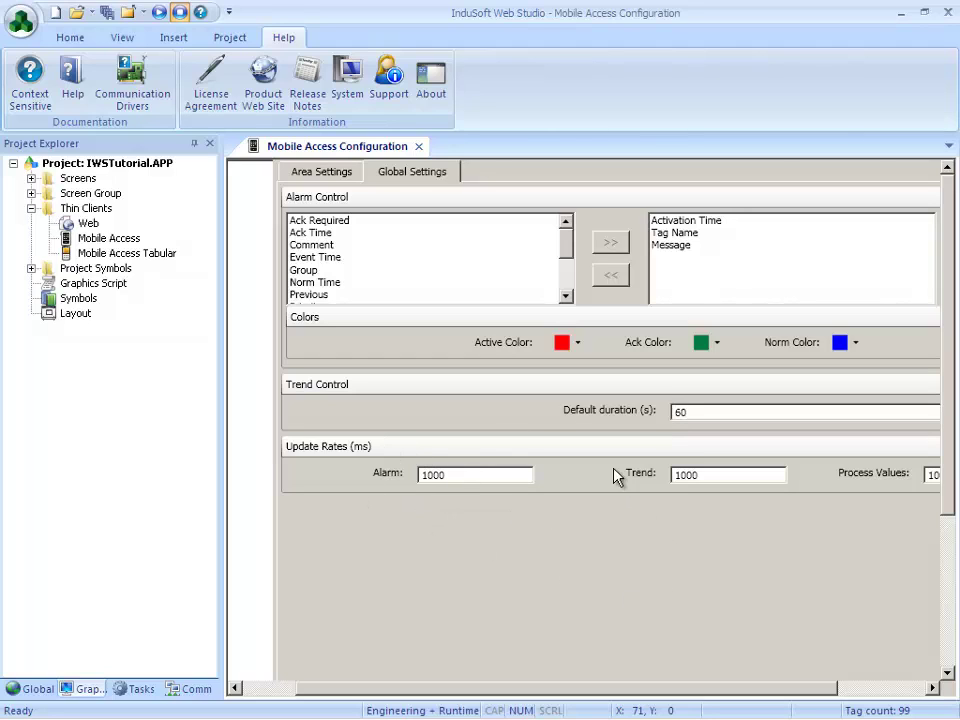
drag(681, 696, 786, 700)
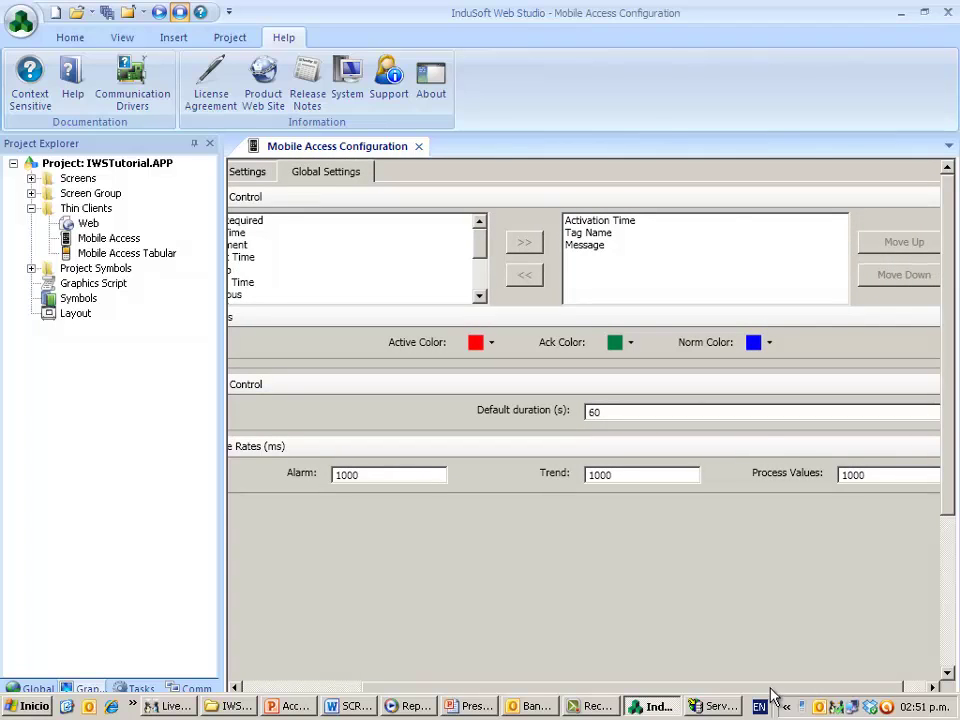
drag(776, 690, 585, 683)
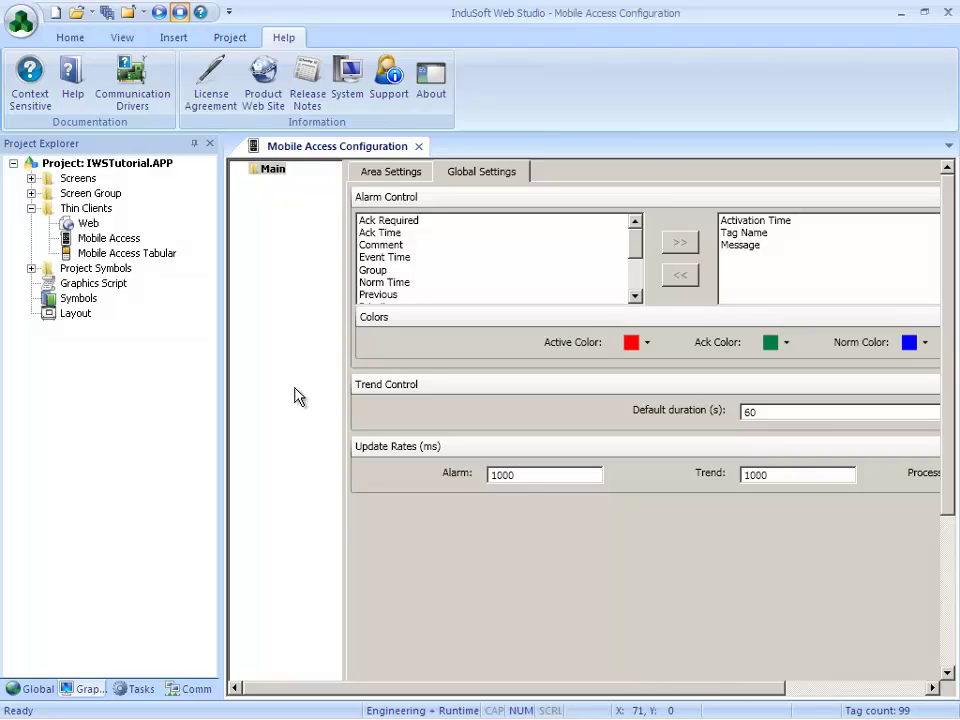
Insert a new area named Tanque1 under Main
right_click(269, 177)
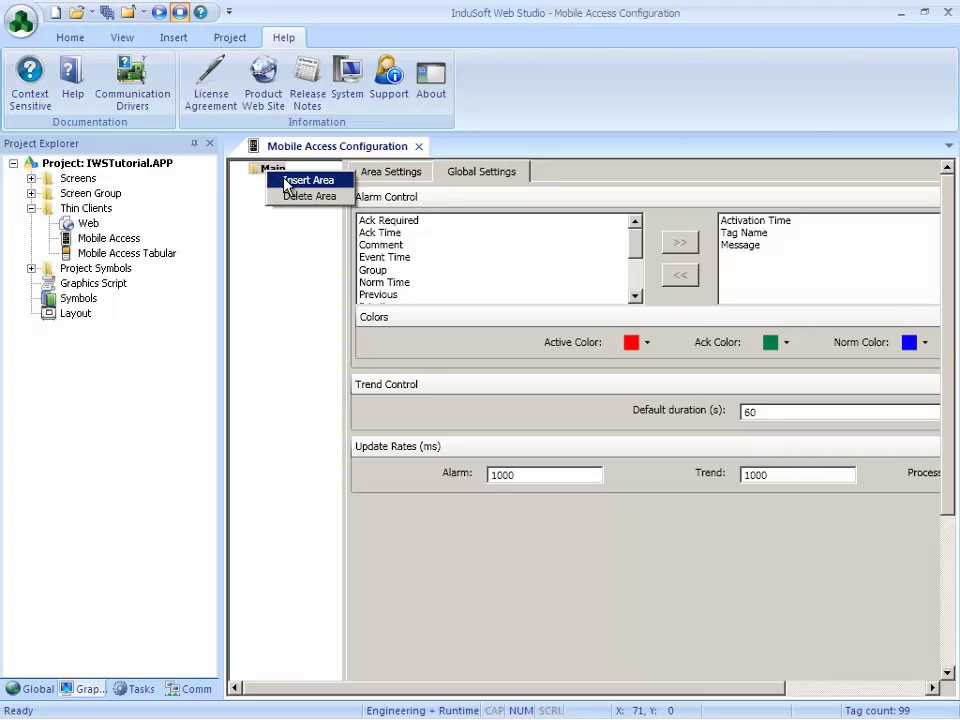
click(290, 181)
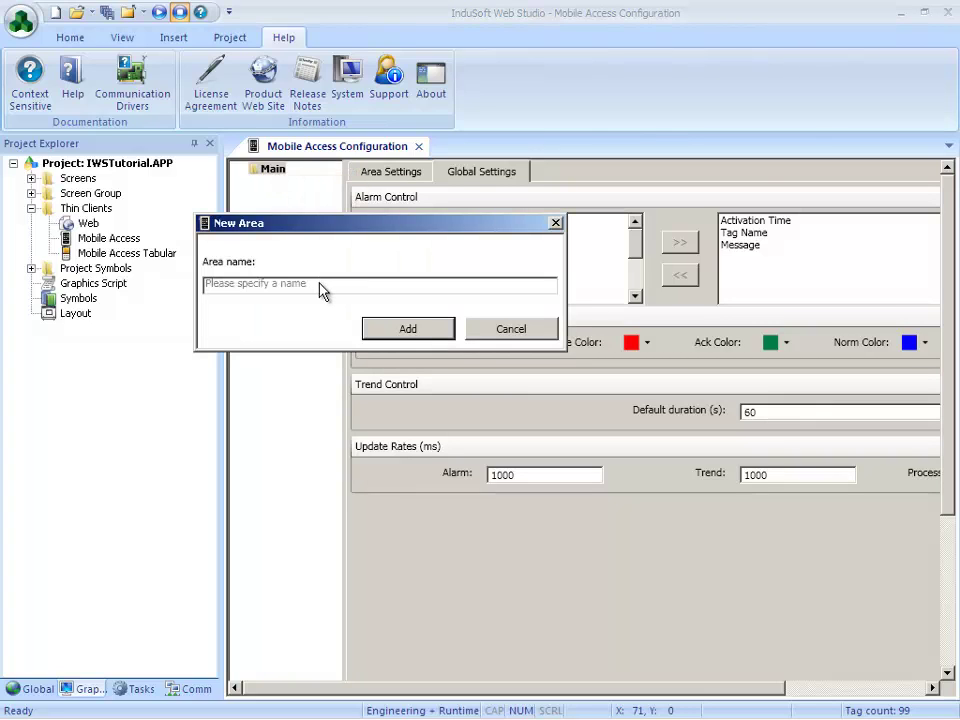
text(Tanque1)
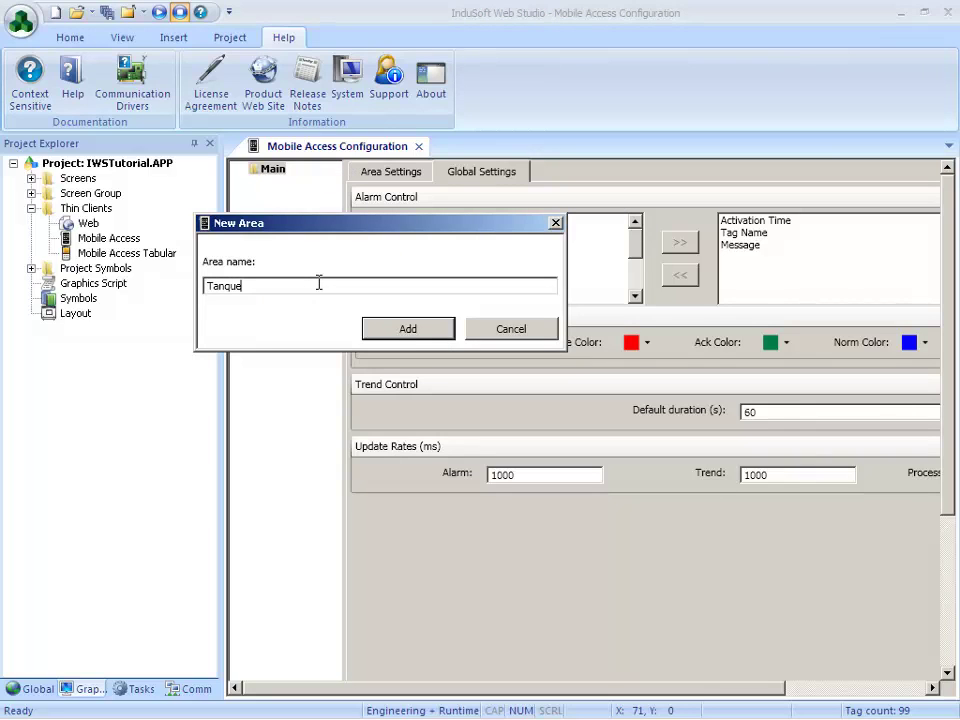
click(407, 328)
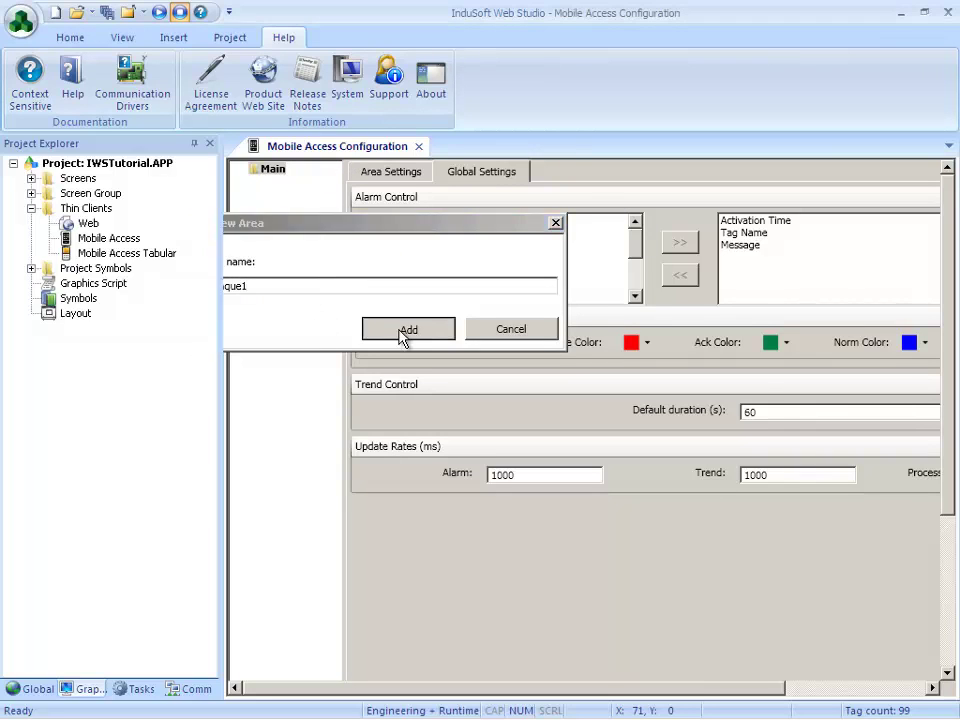
Enter Tanque Grande as the label in Tanque1's area settings
click(300, 182)
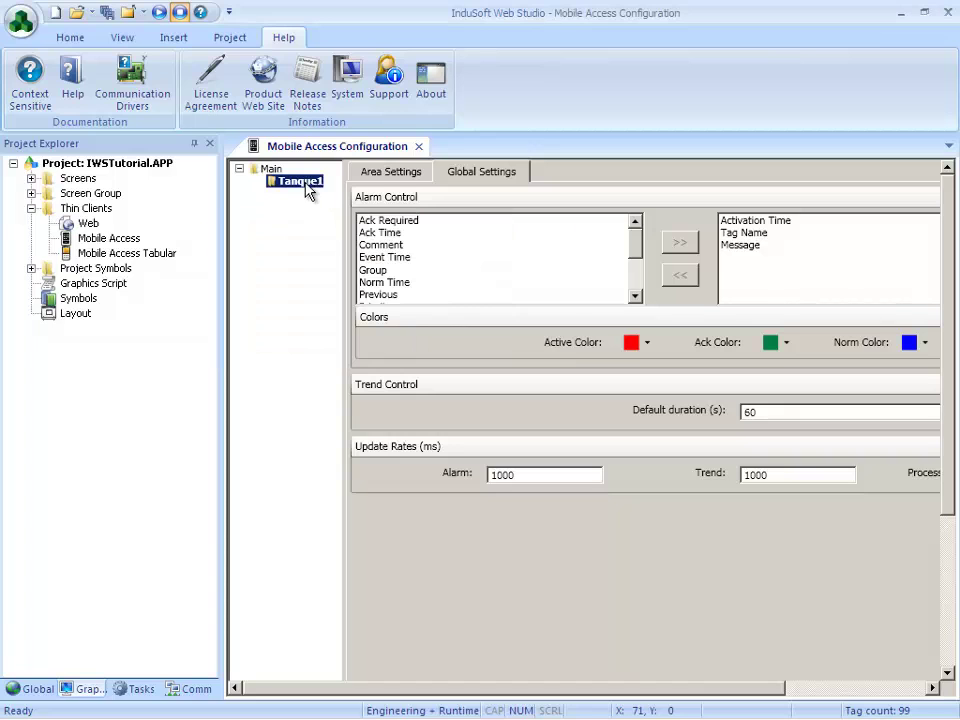
click(387, 180)
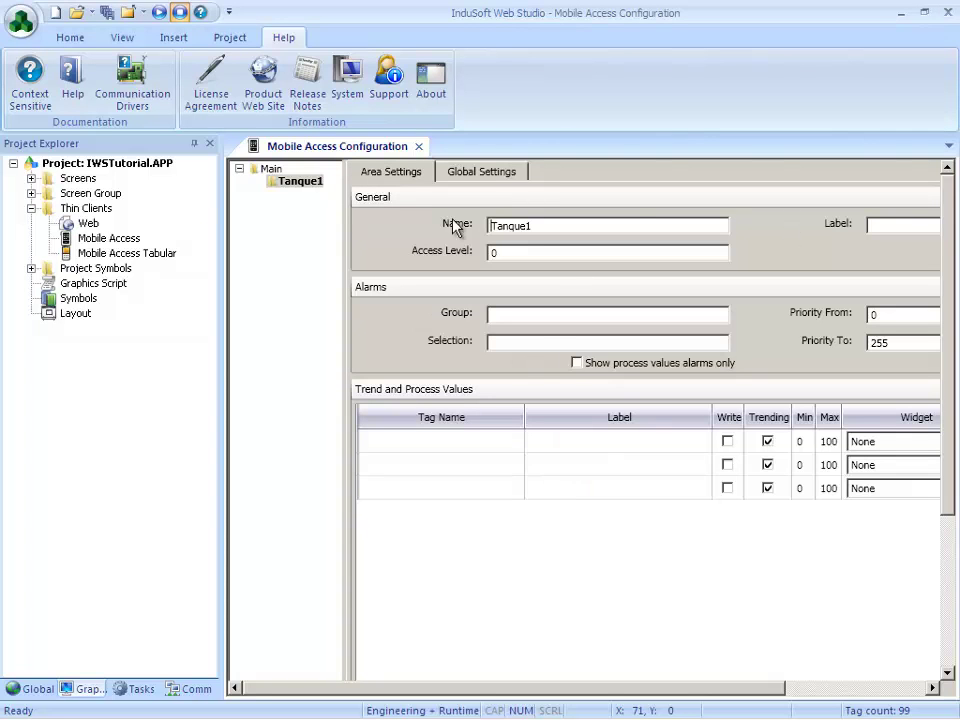
drag(626, 688, 757, 688)
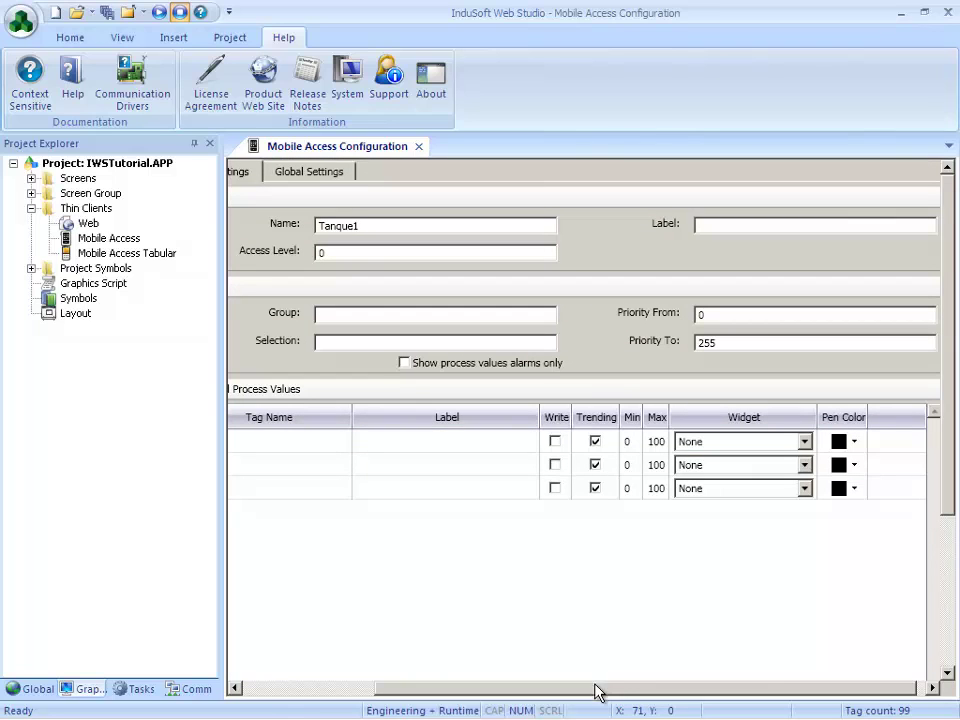
drag(596, 690, 465, 688)
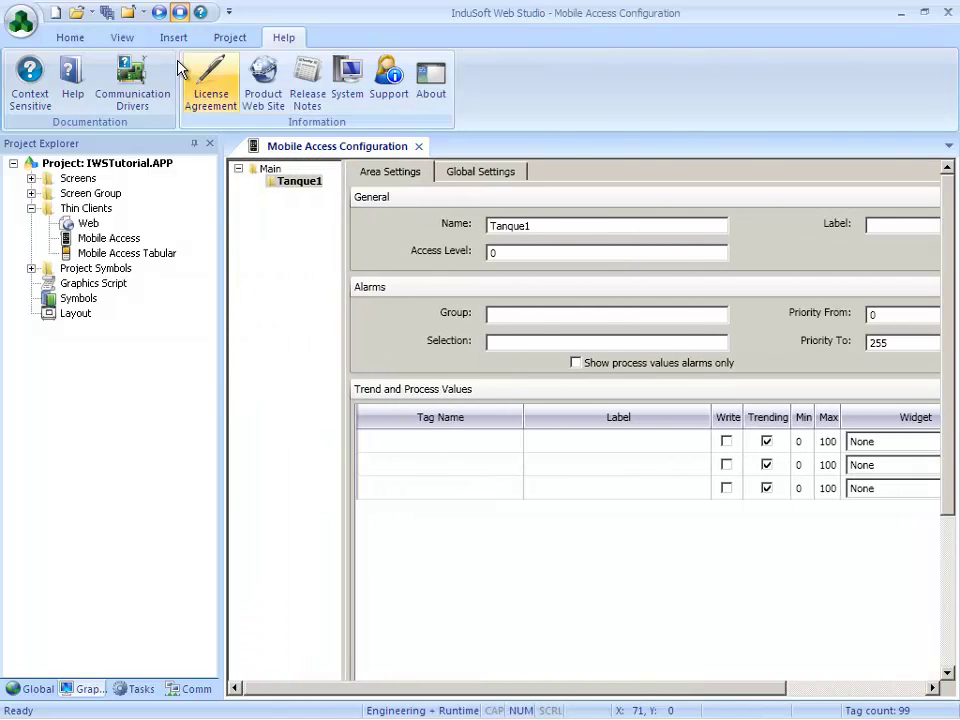
click(272, 172)
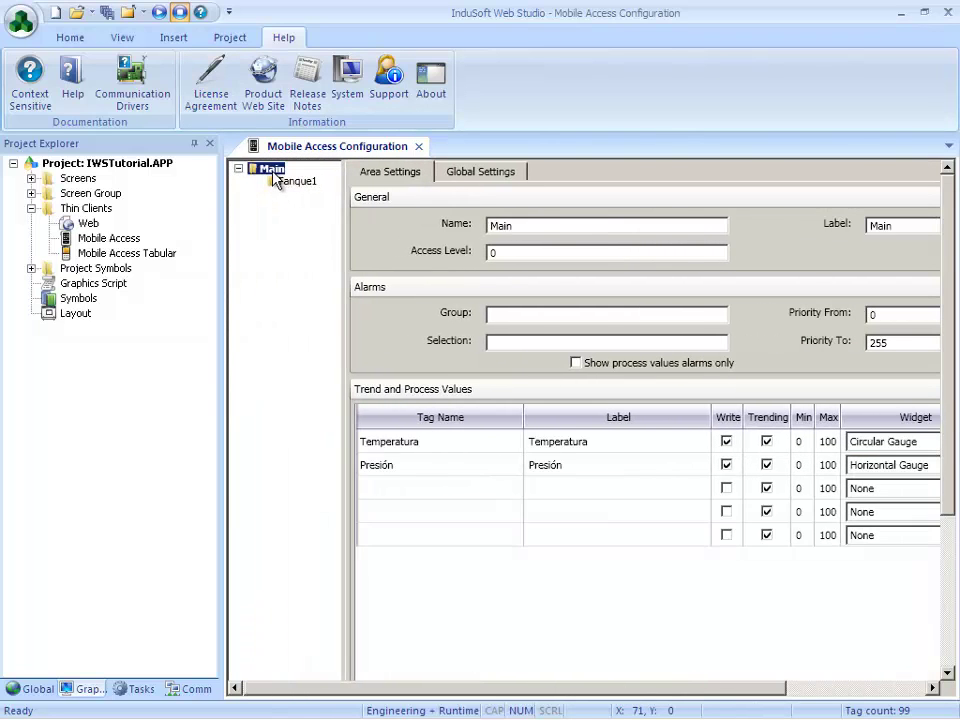
click(286, 185)
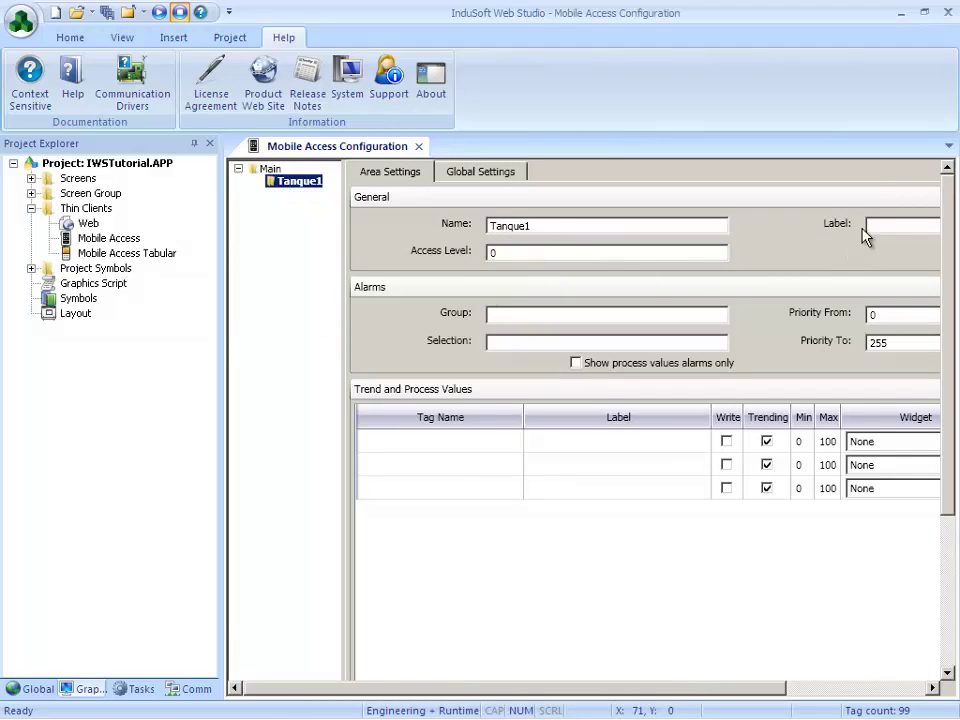
drag(707, 688, 806, 697)
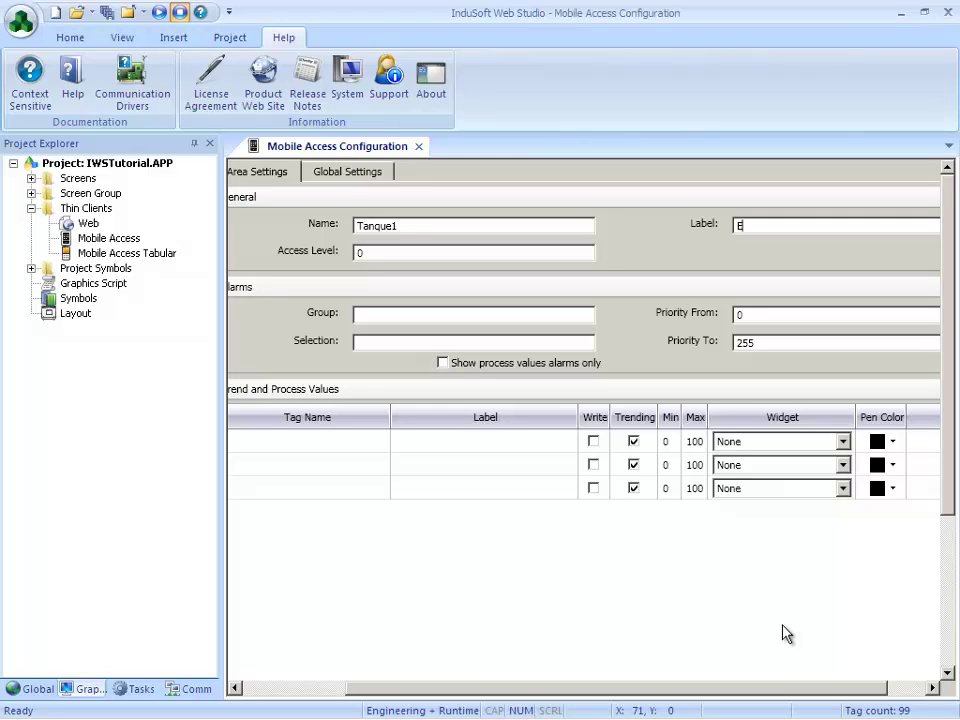
text(Tanque Grande)
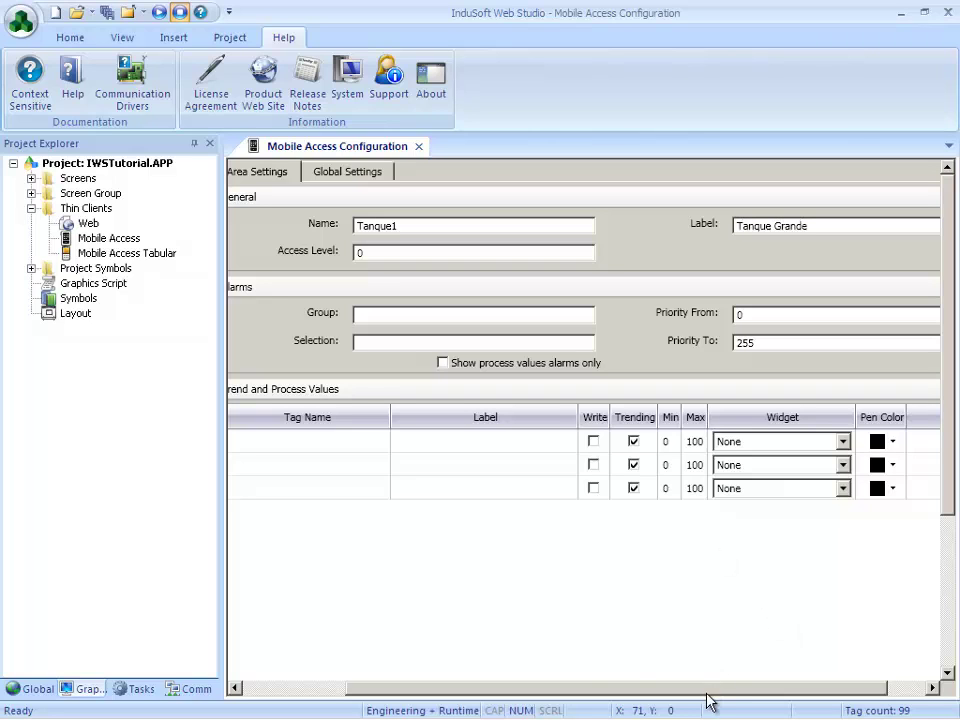
drag(709, 688, 596, 688)
Enter tag names Temperatura, Presión and Sensor in Tanque1's trend table, fixing Presión's capitalization
click(449, 453)
click(449, 453)
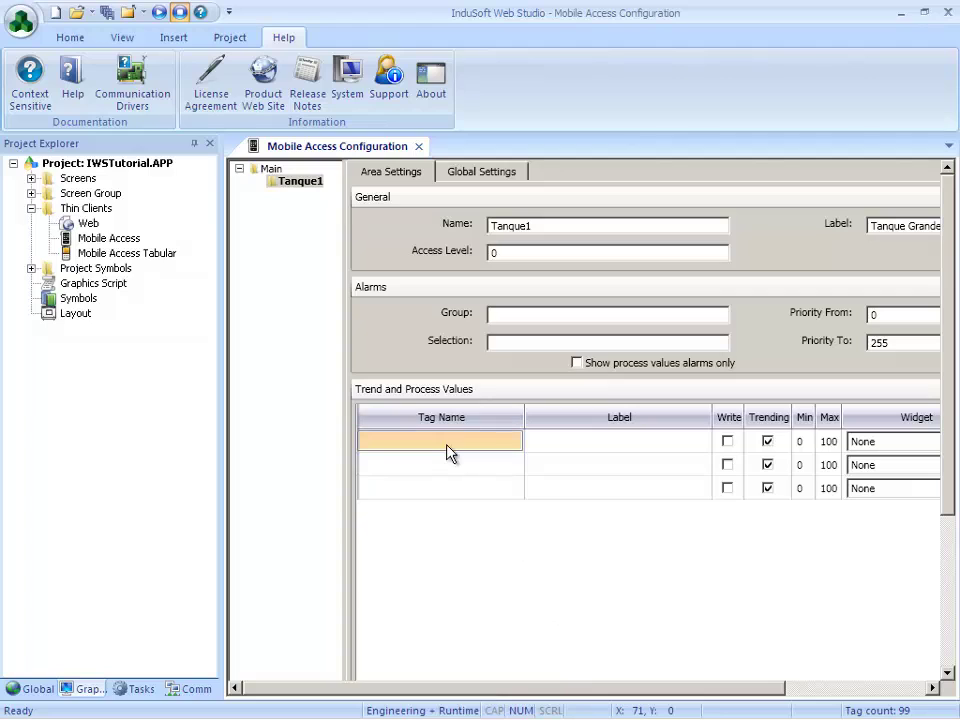
text(Tempera)
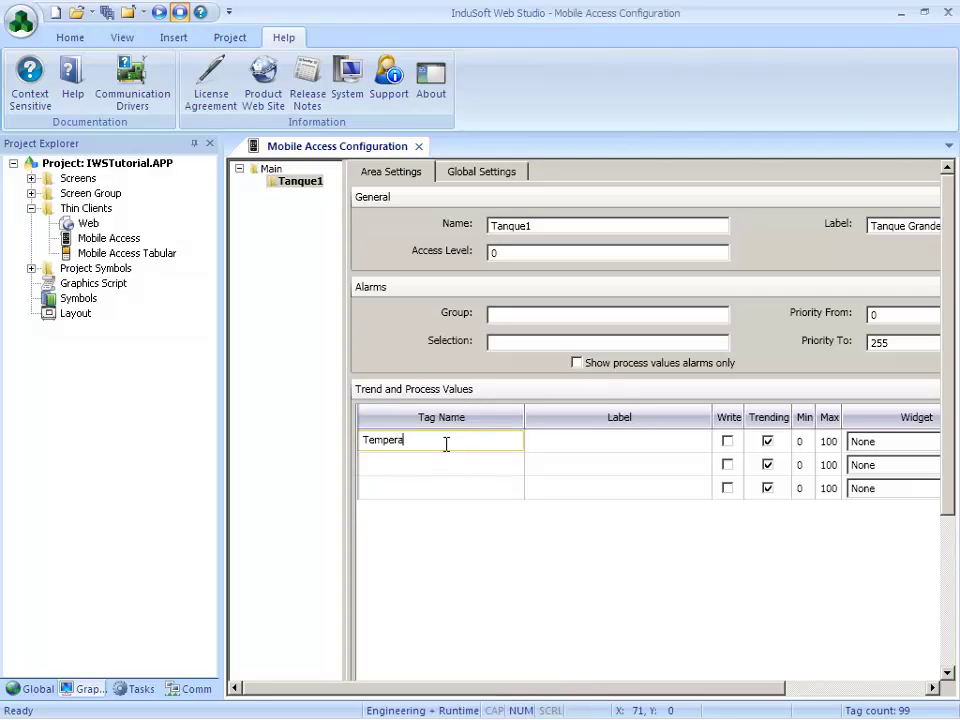
text(tura)
key(Return)
text(PR)
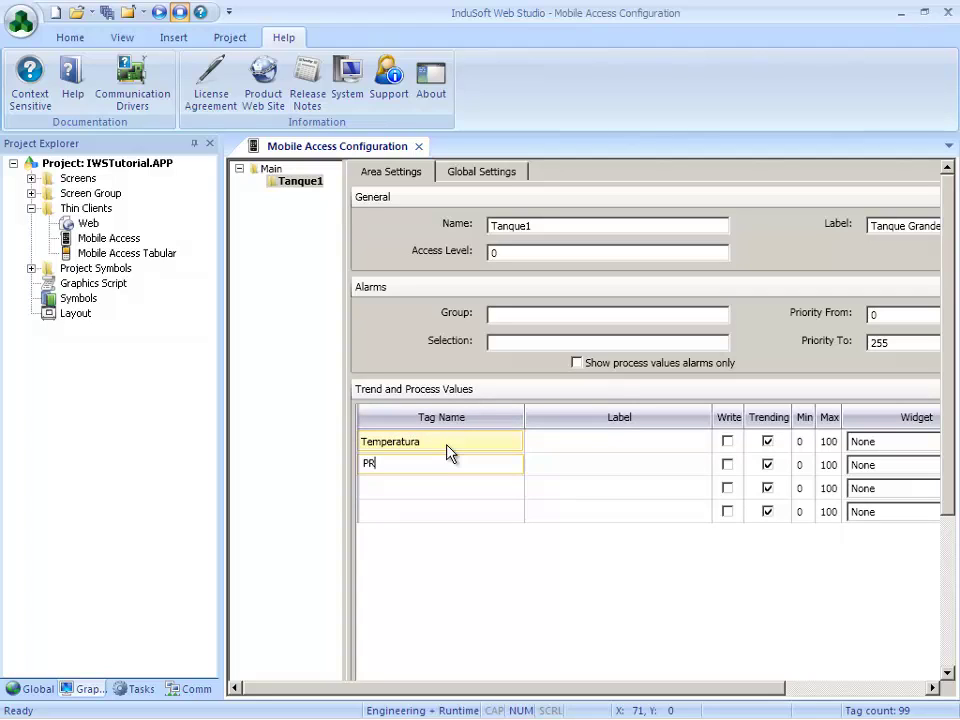
text(esión)
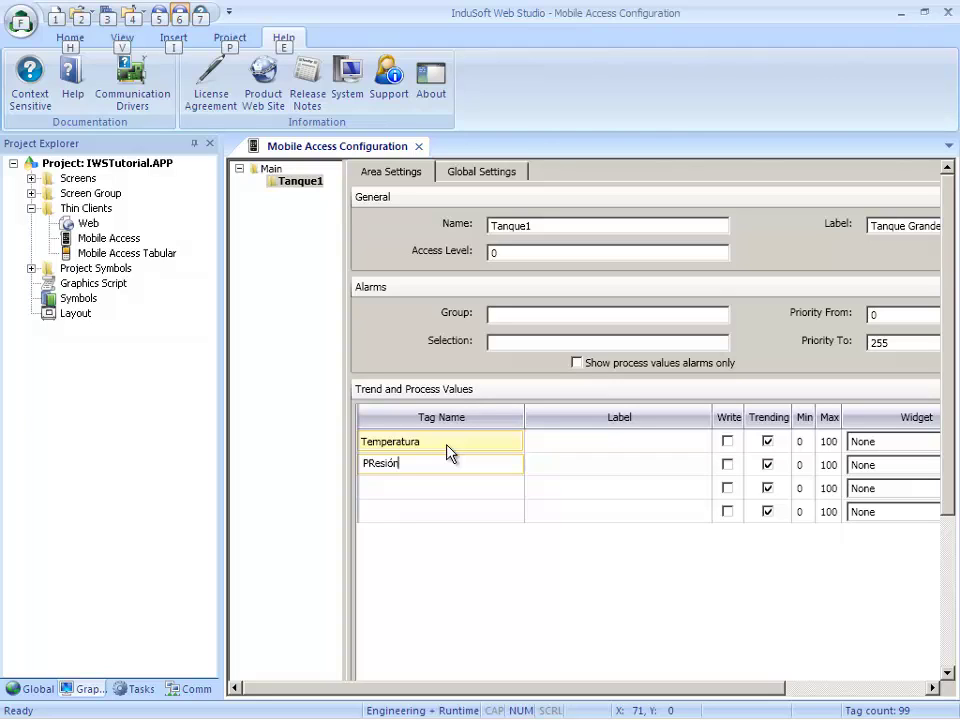
key(Right)
key(Right)
key(BackSpace)
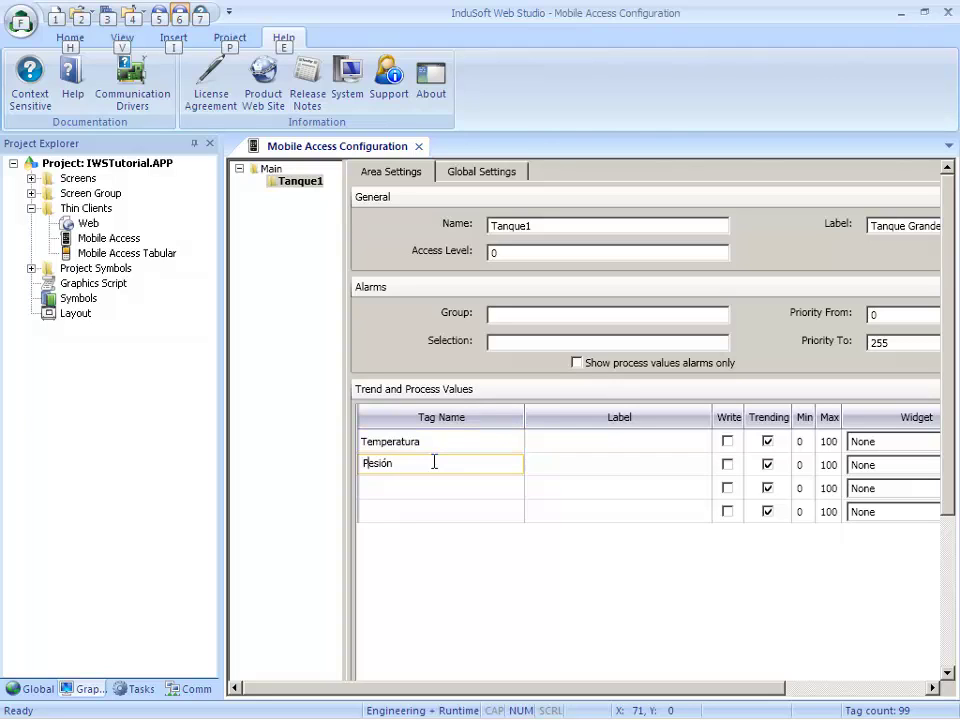
text(r)
key(Return)
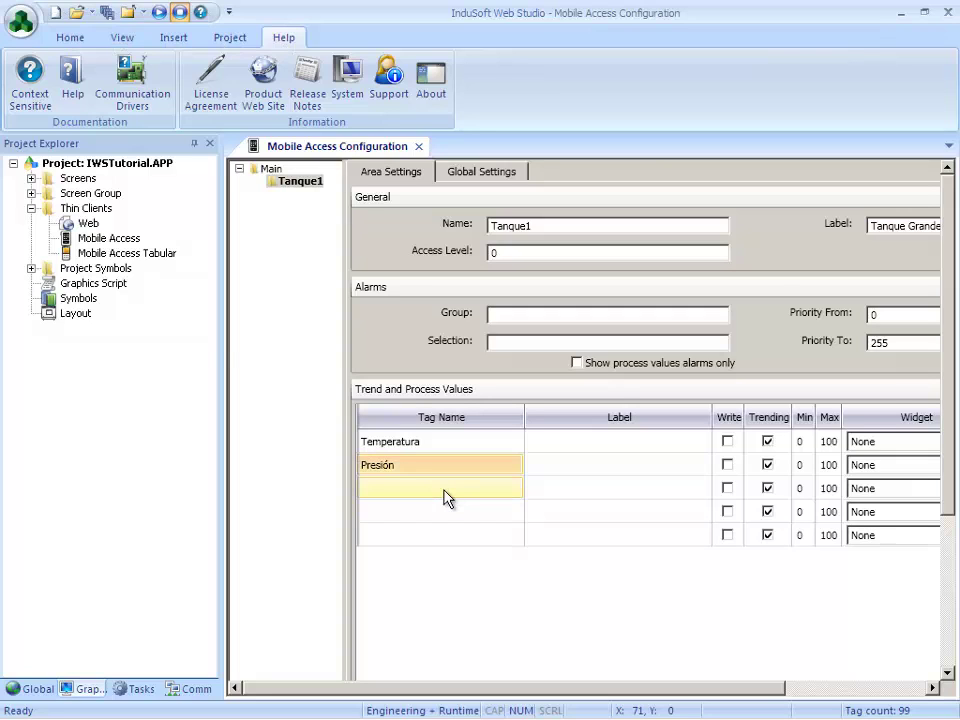
double_click(445, 497)
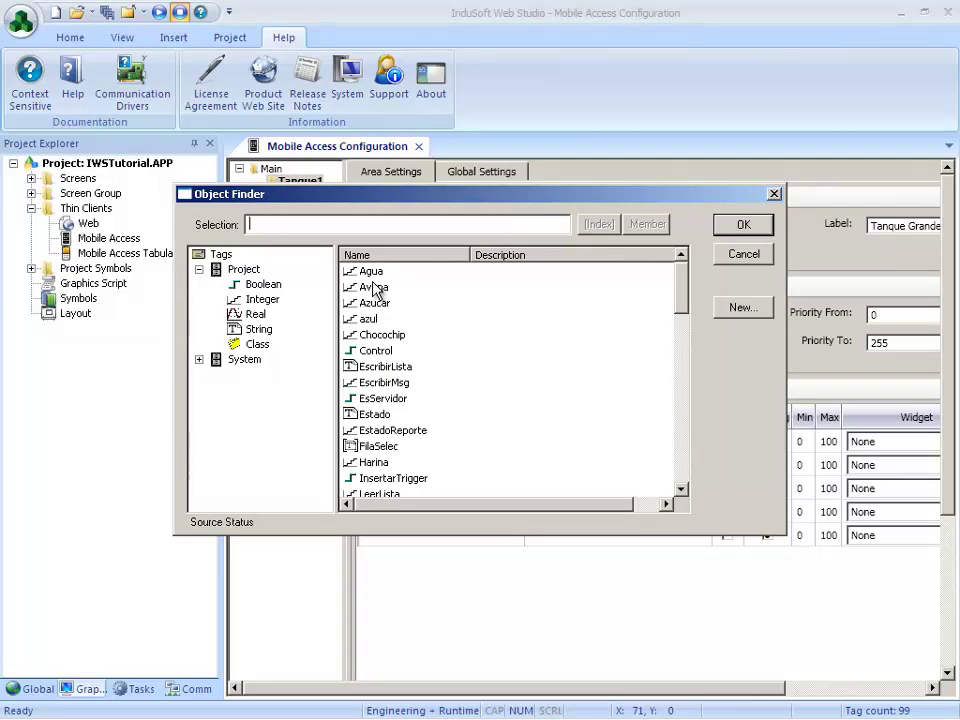
click(741, 258)
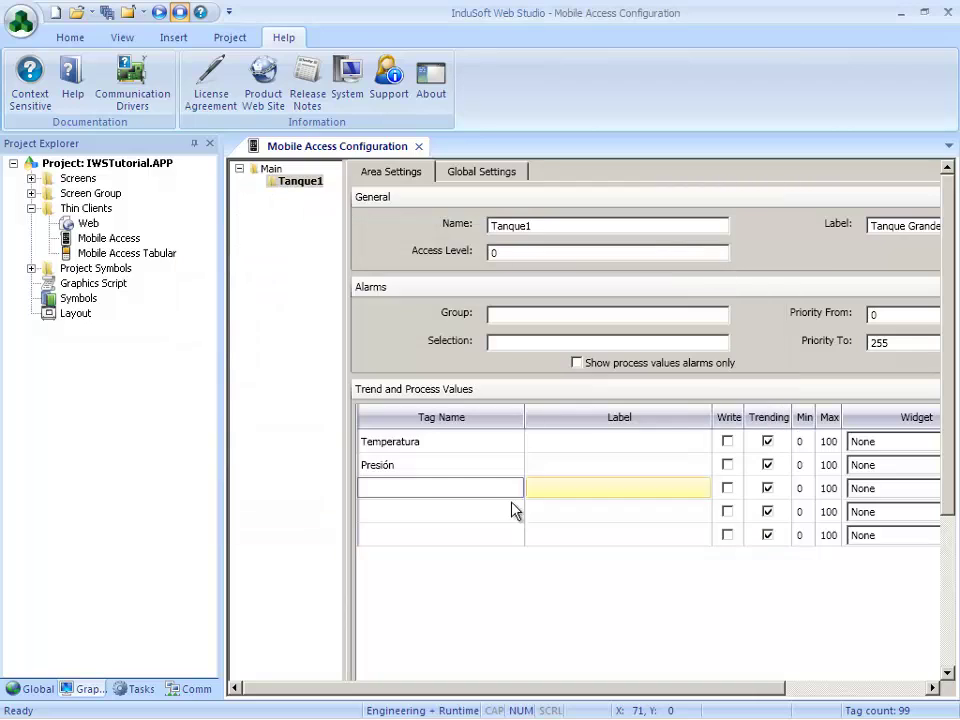
click(396, 489)
text(Sen)
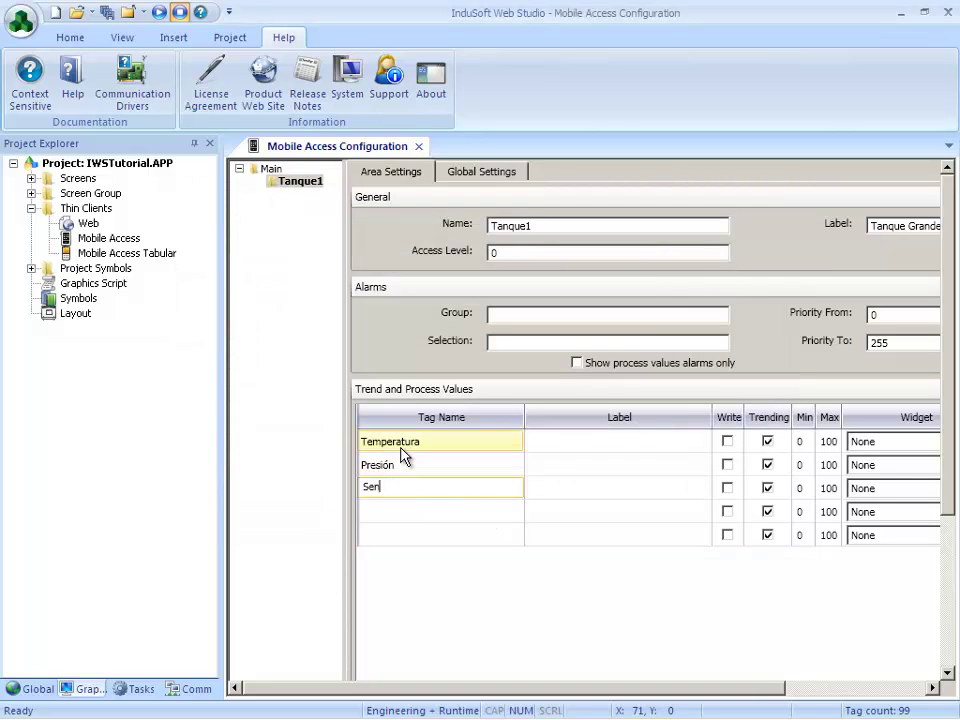
text(sor)
key(Return)
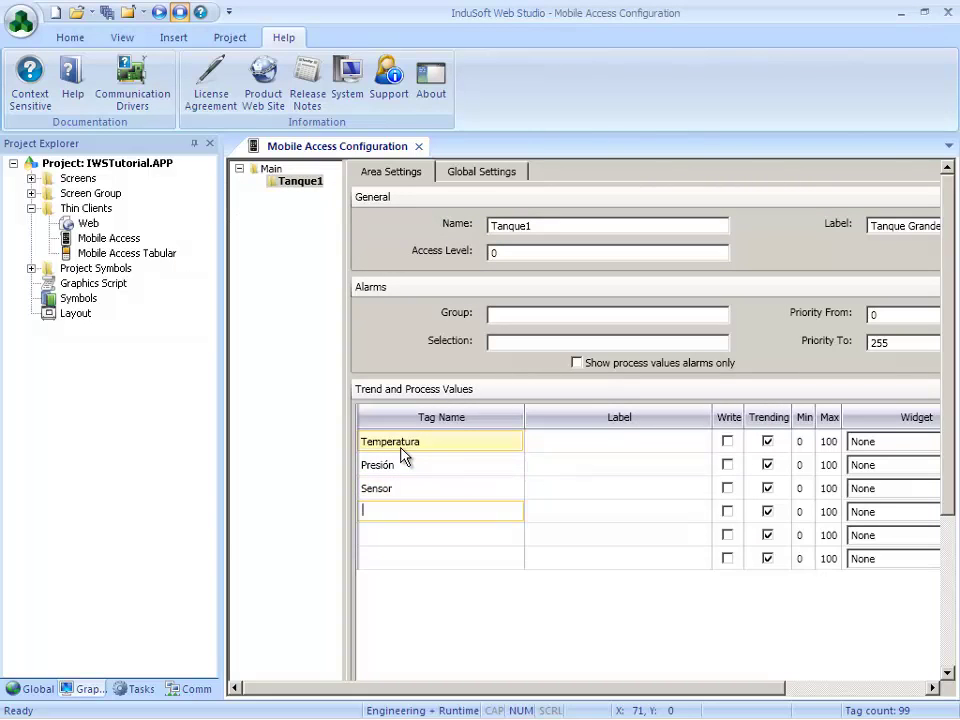
Label the rows Temperatura, Presión and Sensor, correcting the Presión label's spelling
click(587, 441)
text(T)
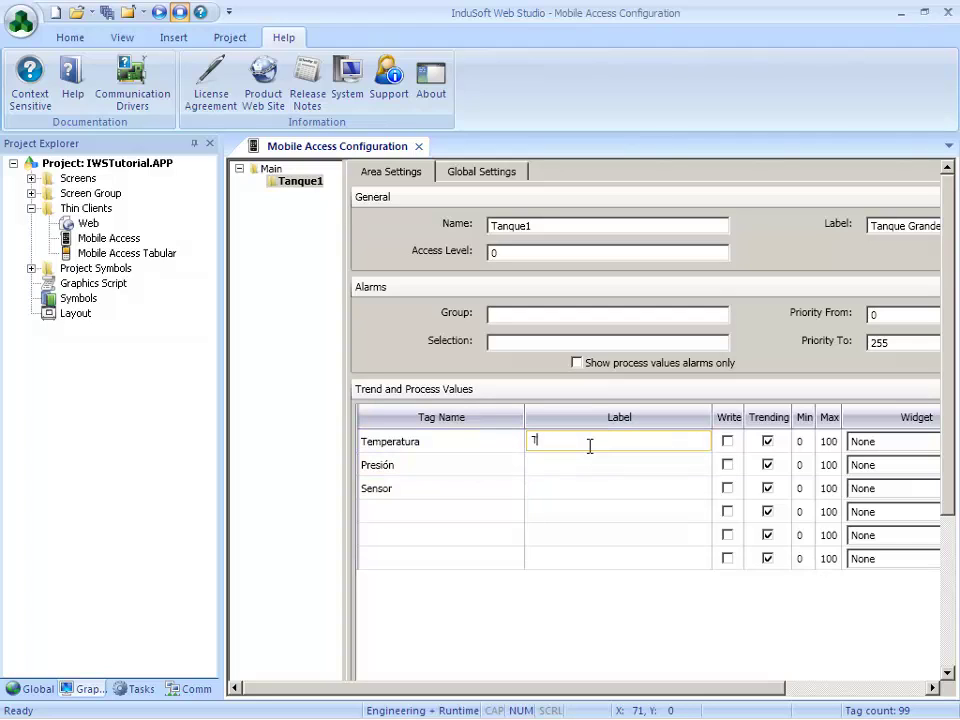
text(emperatura)
key(Return)
text(PResi)
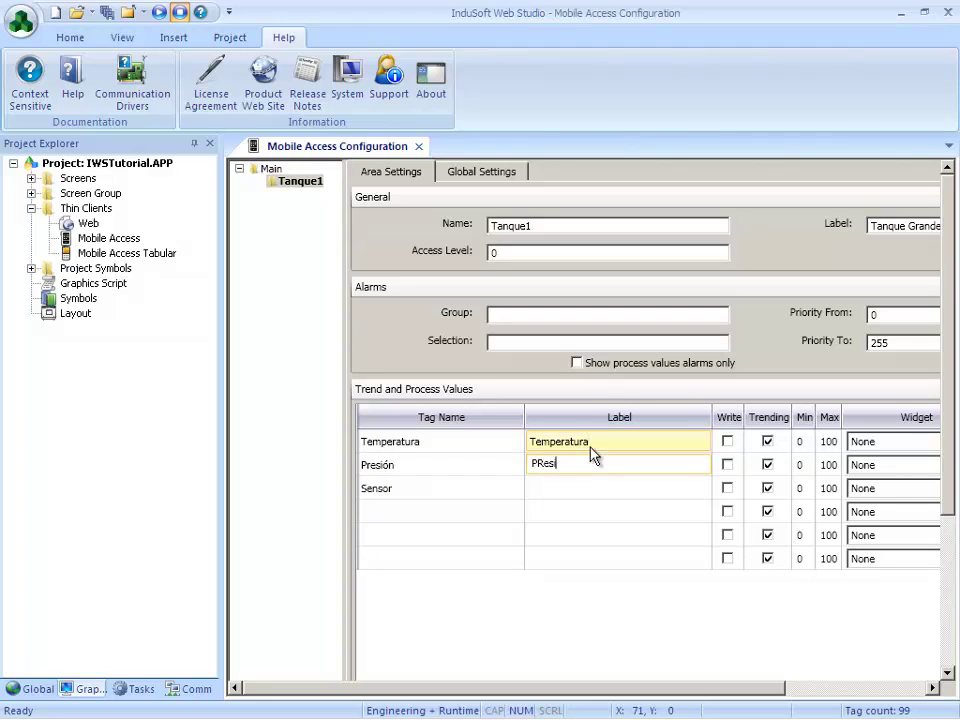
text(ón)
key(Return)
text(Sensor)
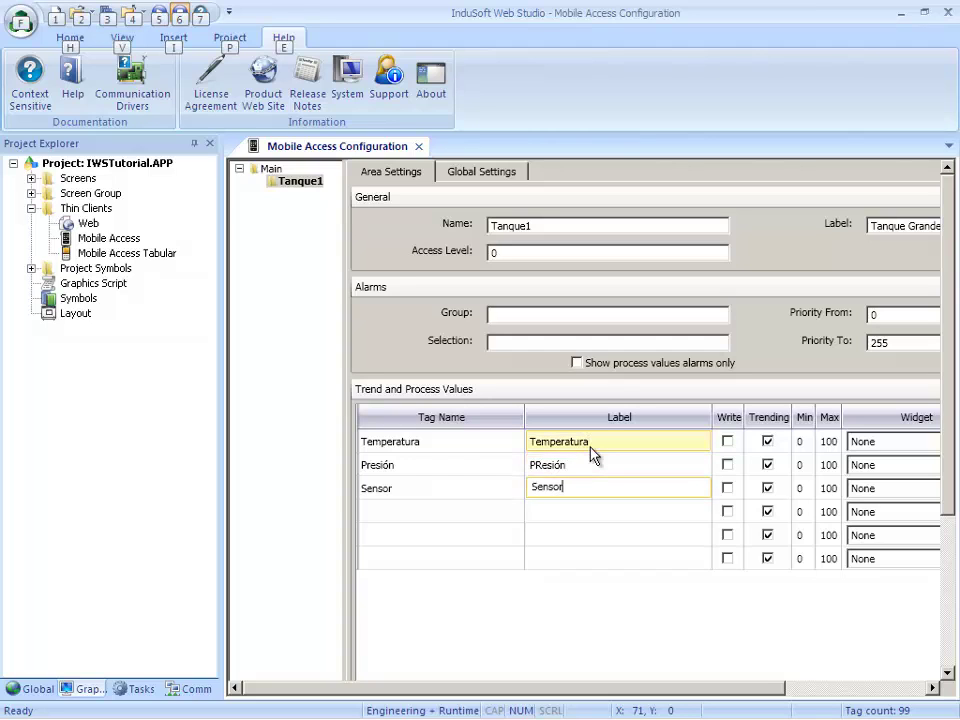
key(Return)
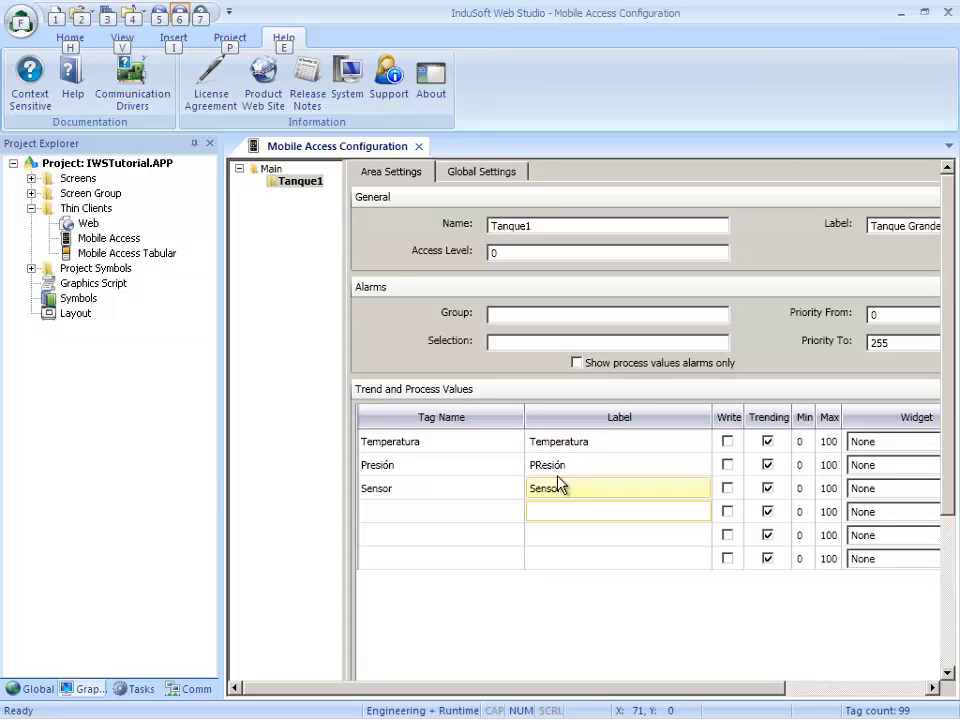
click(540, 466)
key(Delete)
text(r)
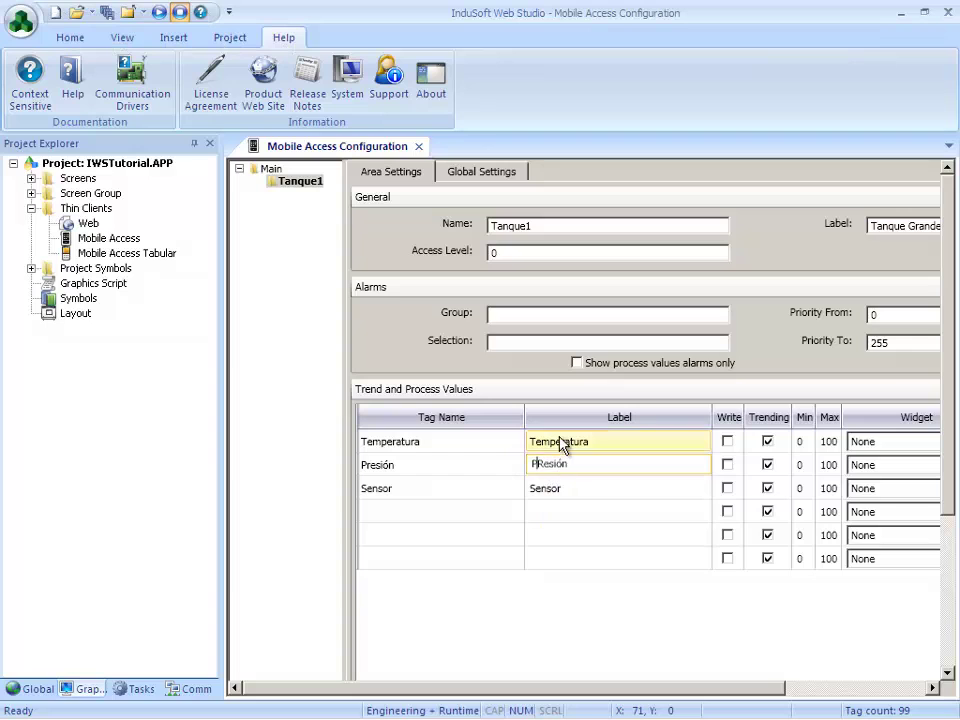
Make the Temperatura, Presión and Sensor tags writable
click(727, 441)
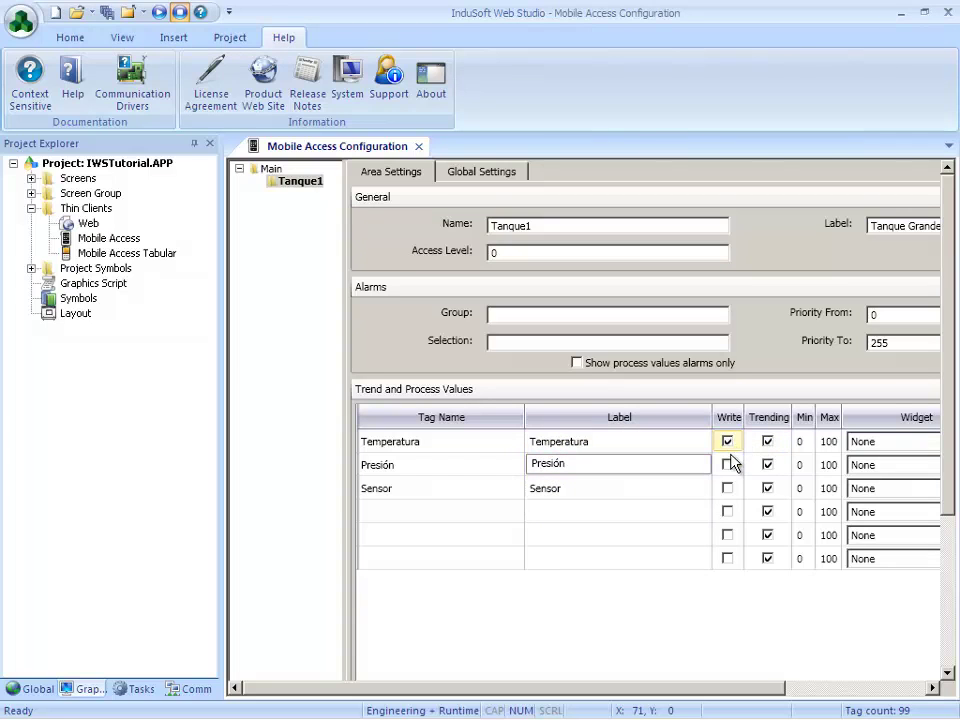
click(727, 464)
click(727, 488)
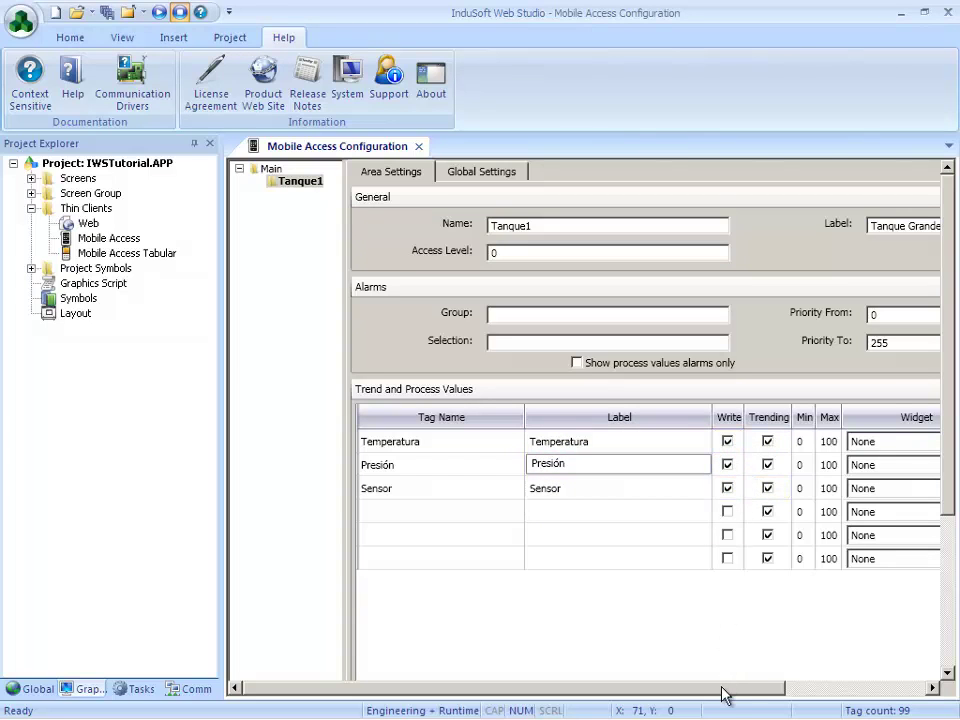
drag(724, 692, 868, 696)
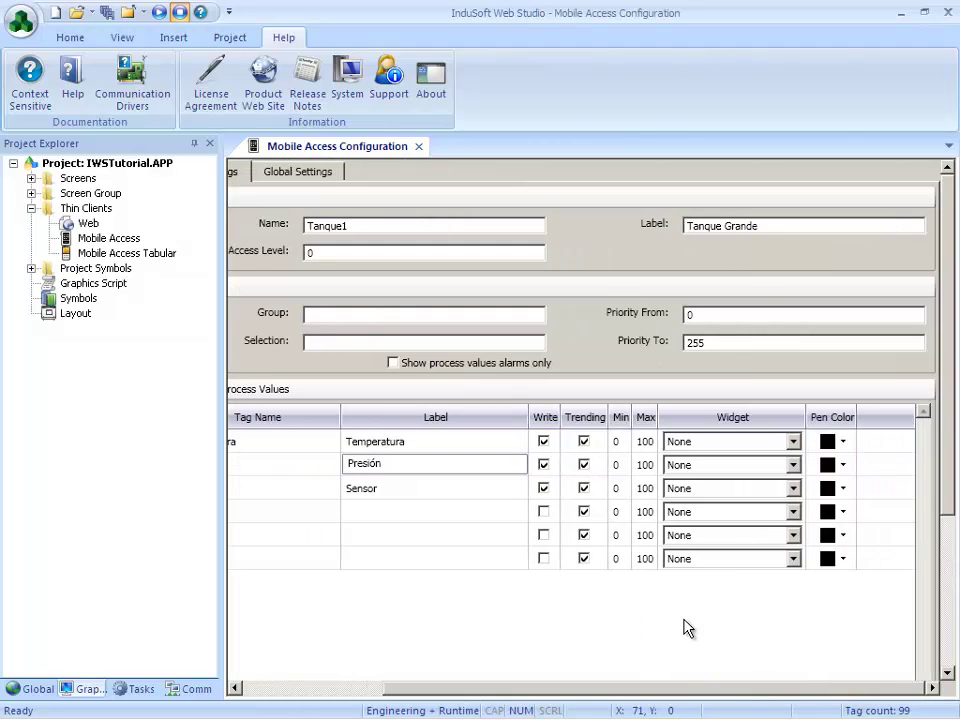
Set the Sensor row's widget to Switch
click(793, 488)
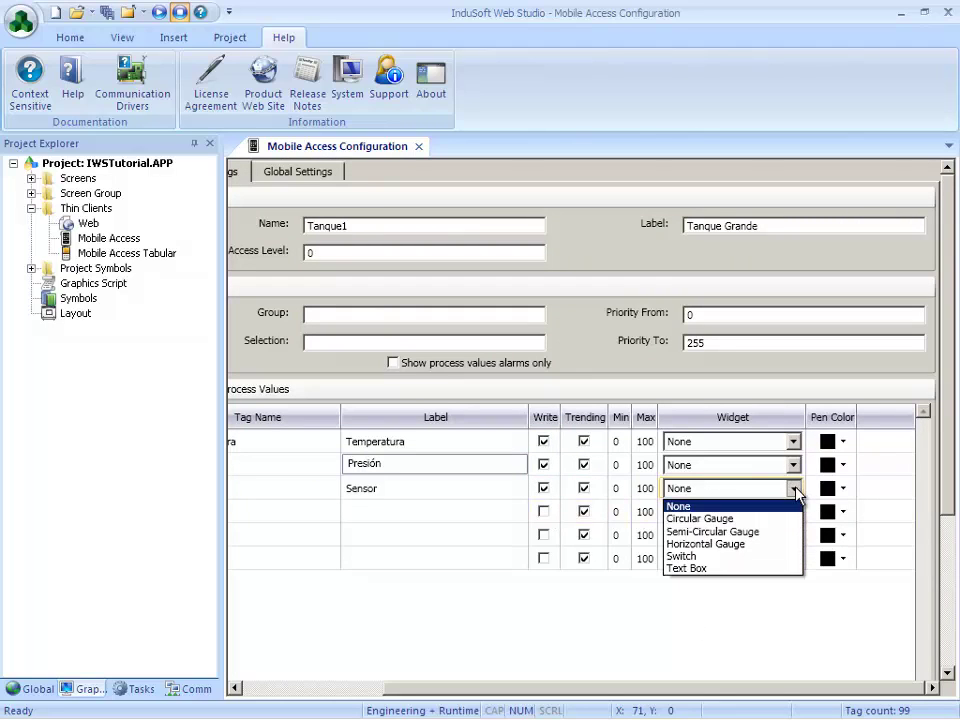
click(741, 558)
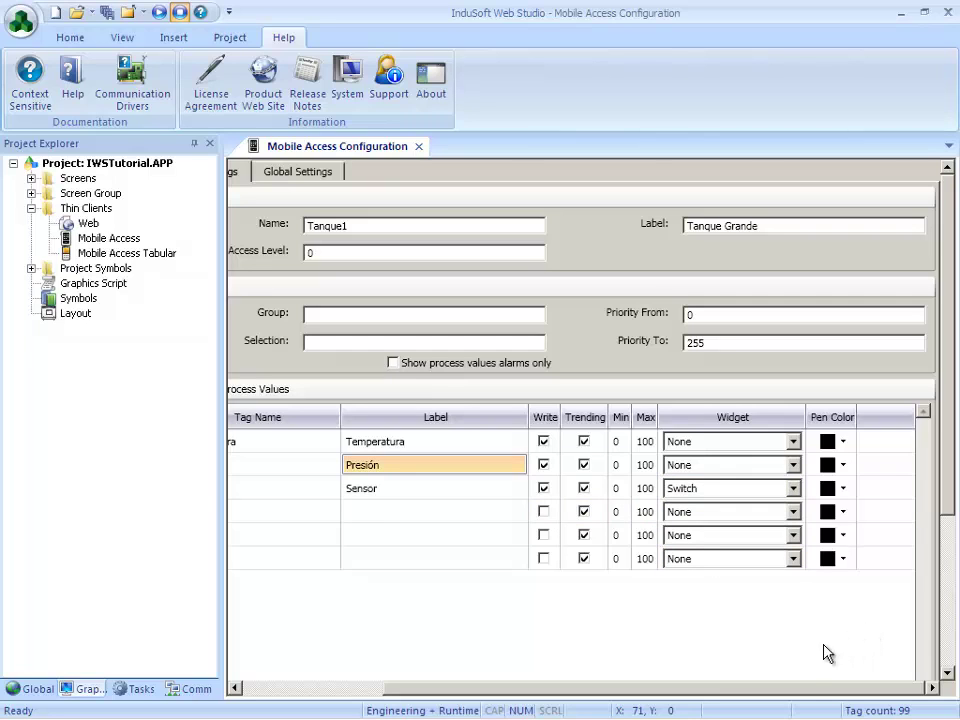
drag(840, 690, 655, 697)
Close the Mobile Access configuration, saving changes to MobileAccess.sma
click(485, 172)
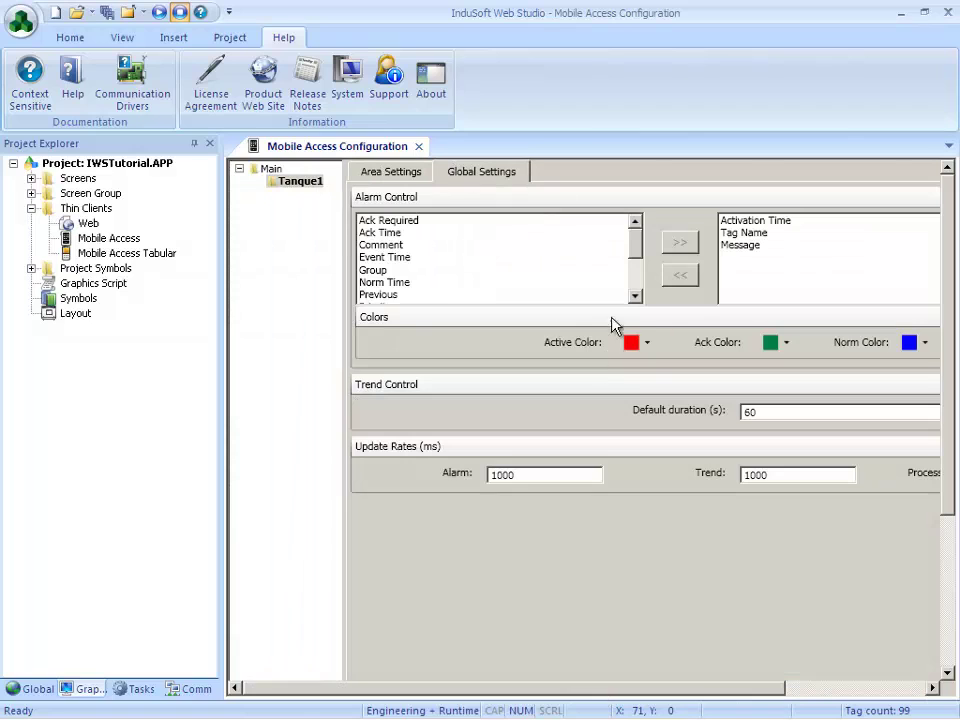
click(403, 176)
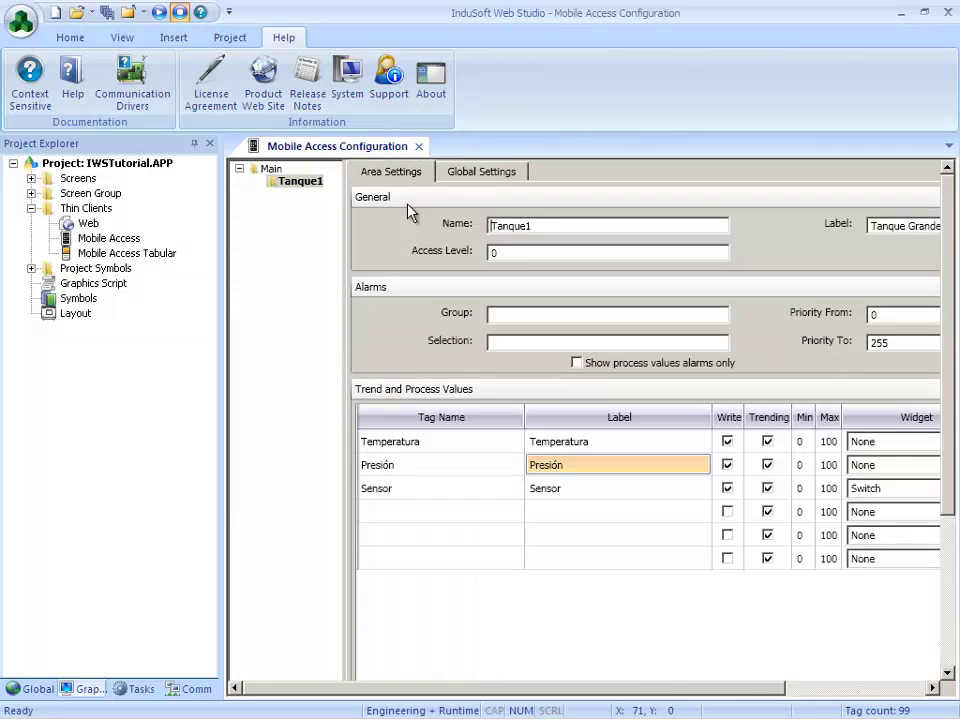
click(419, 146)
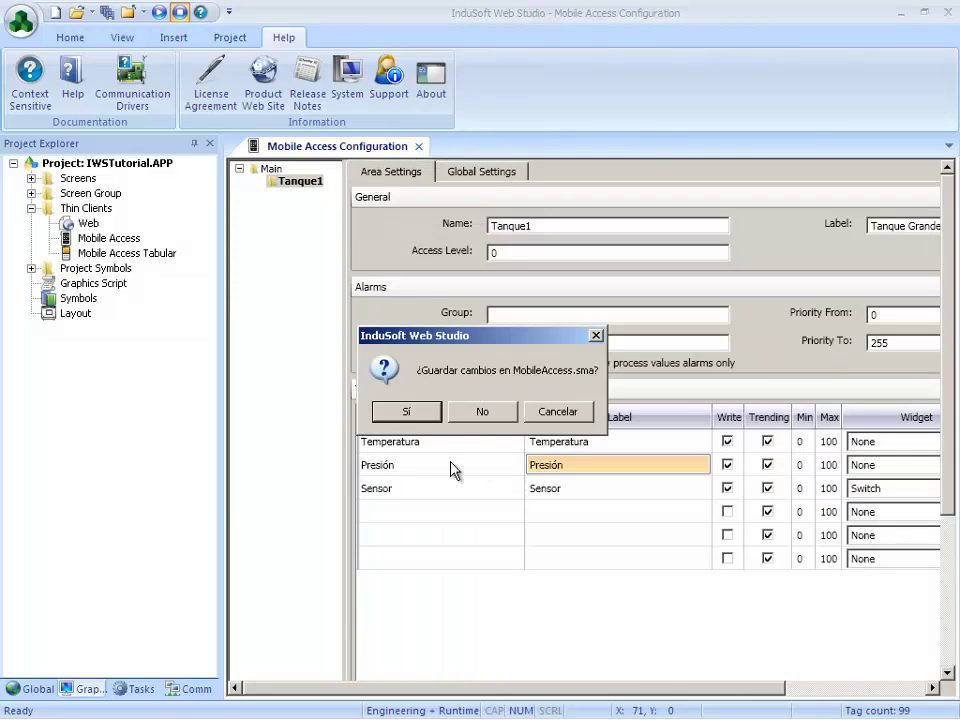
click(421, 416)
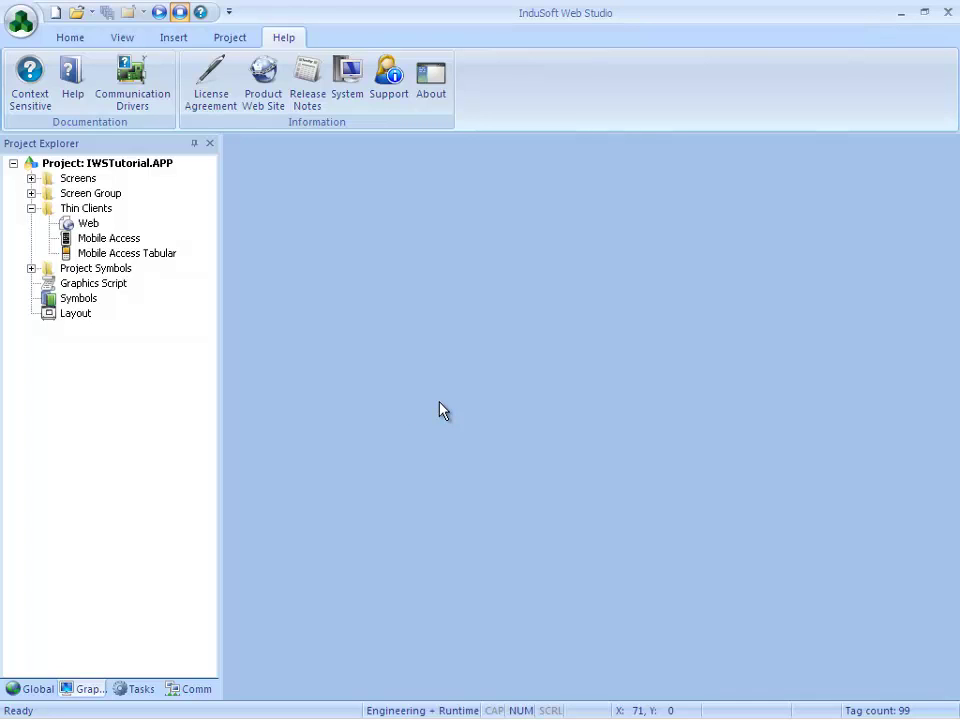
mouse_move(298, 711)
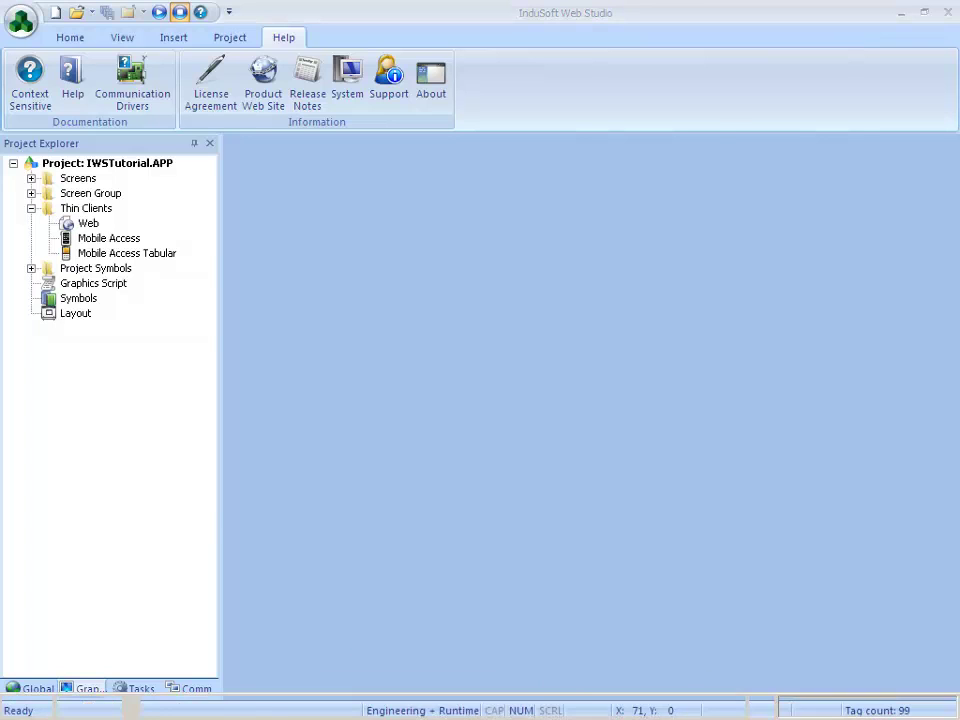
Stop and restart Sitio Web predeterminado in IIS Manager, then minimize IIS Manager
click(724, 703)
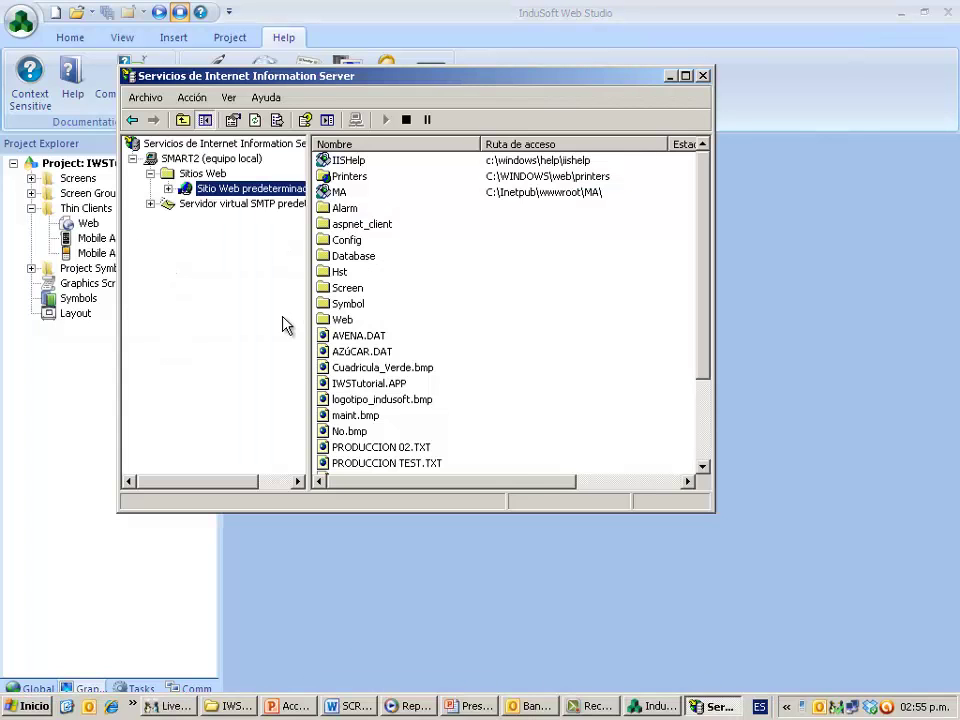
click(168, 189)
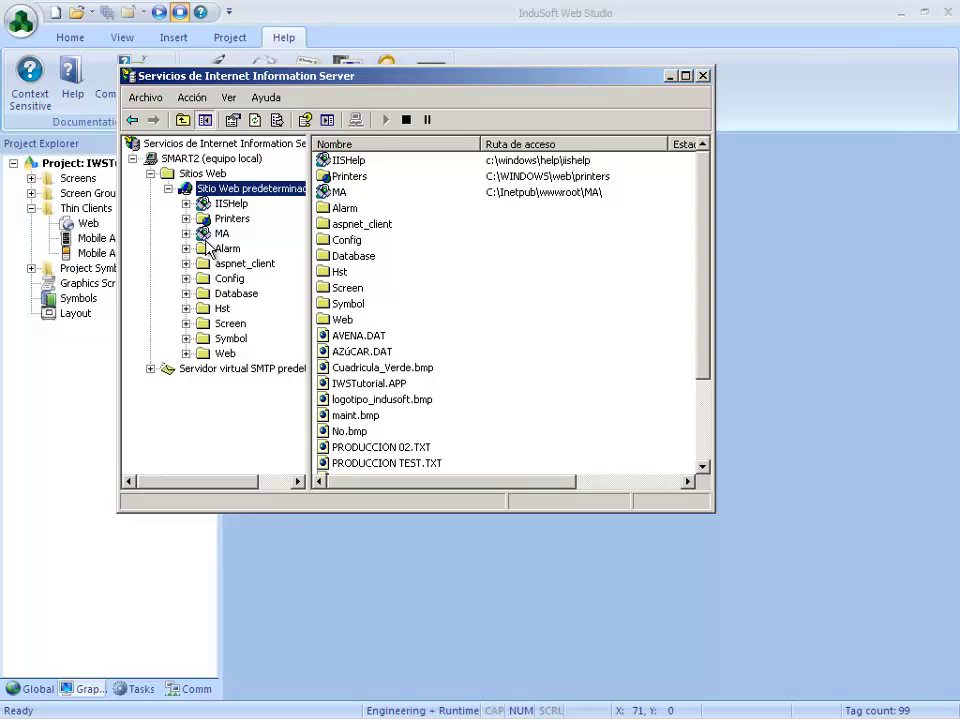
click(406, 120)
click(384, 120)
click(676, 78)
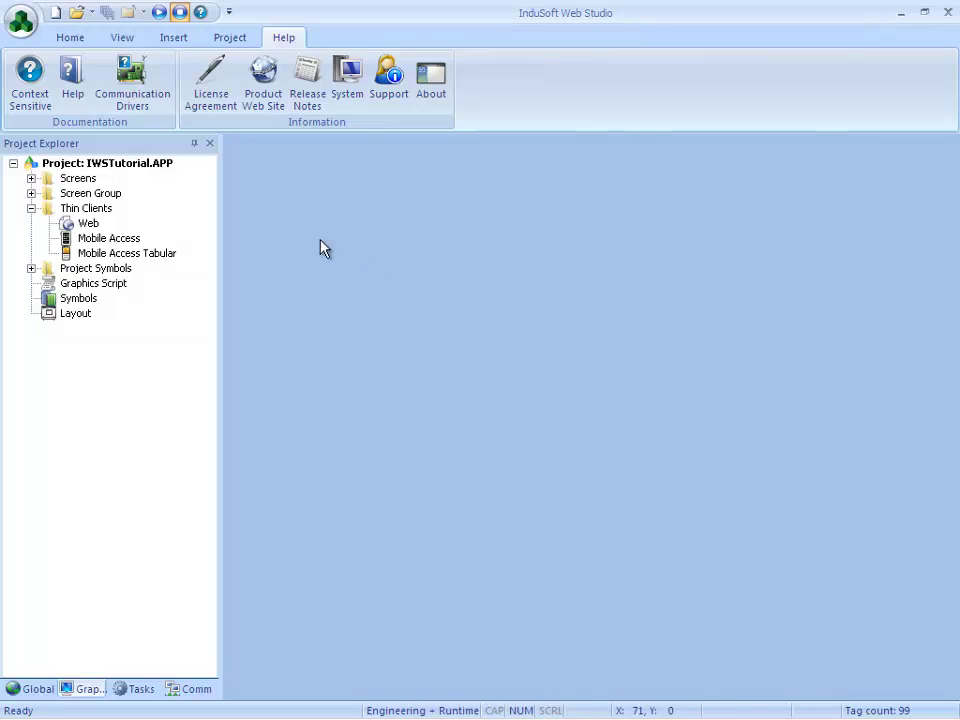
Run the IWSTutorial project and display its Alarma screen with the Sensor and Presión alarm lists
click(159, 12)
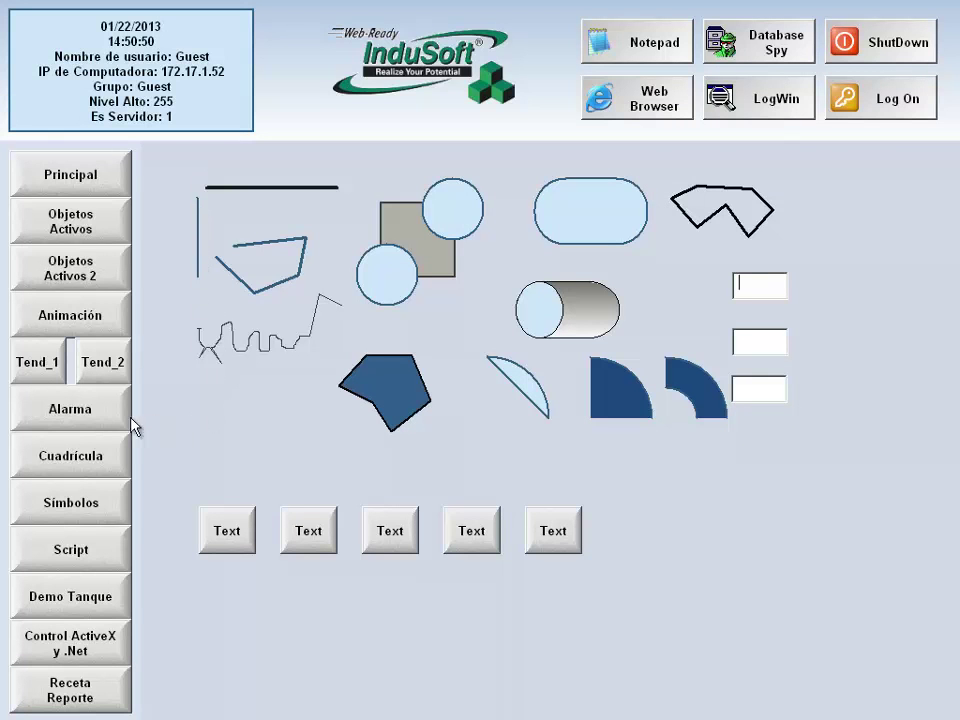
click(49, 415)
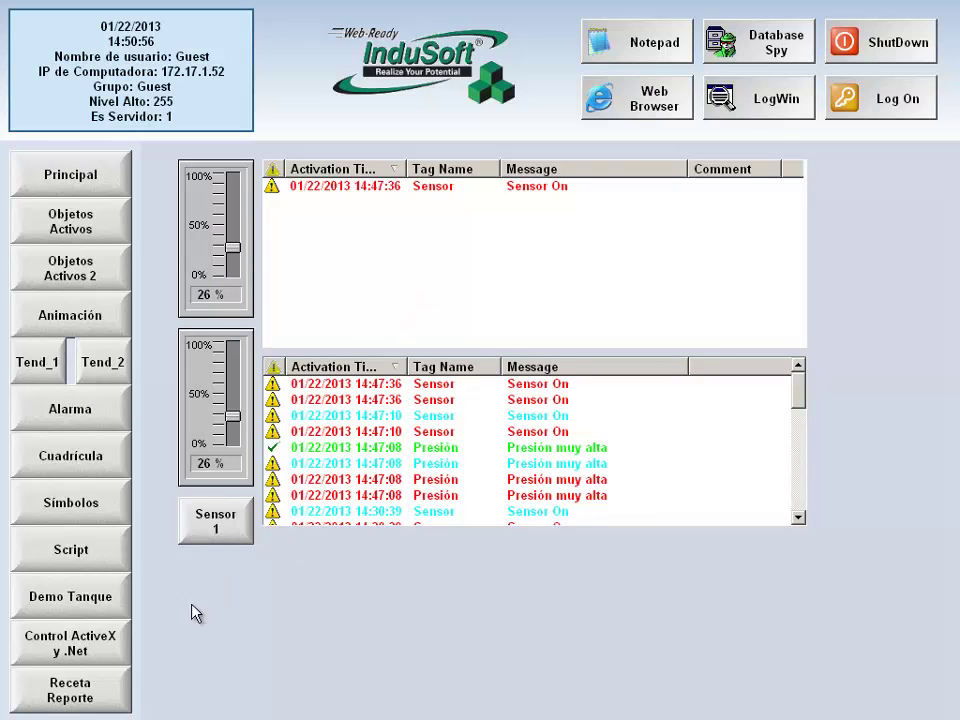
click(38, 704)
Launch Google Chrome and shrink its window beside the InduSoft runtime screen
click(100, 650)
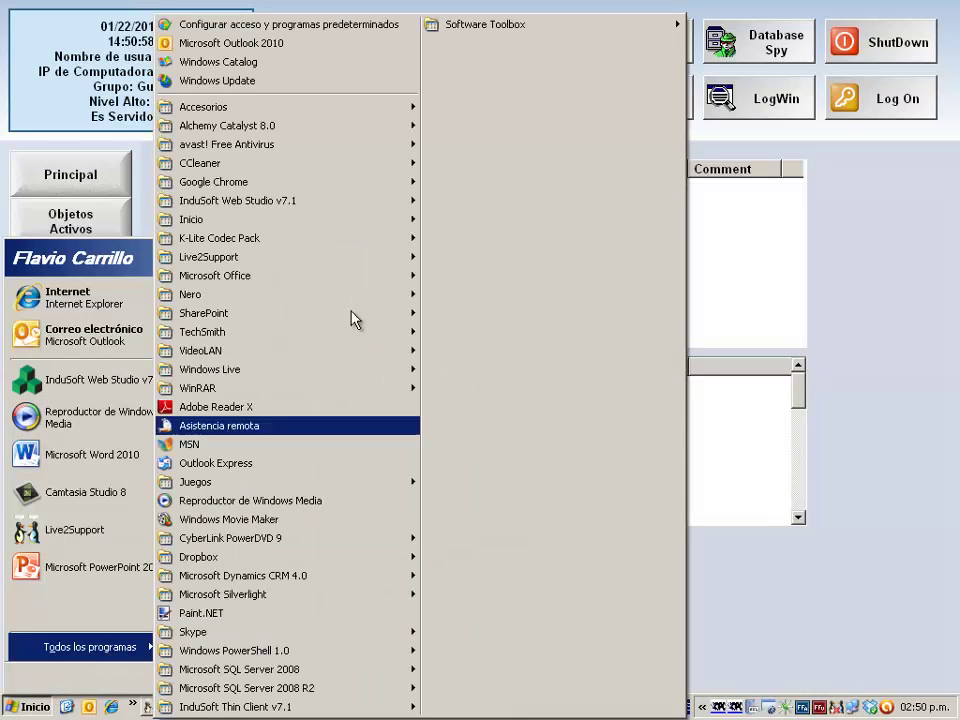
mouse_move(315, 184)
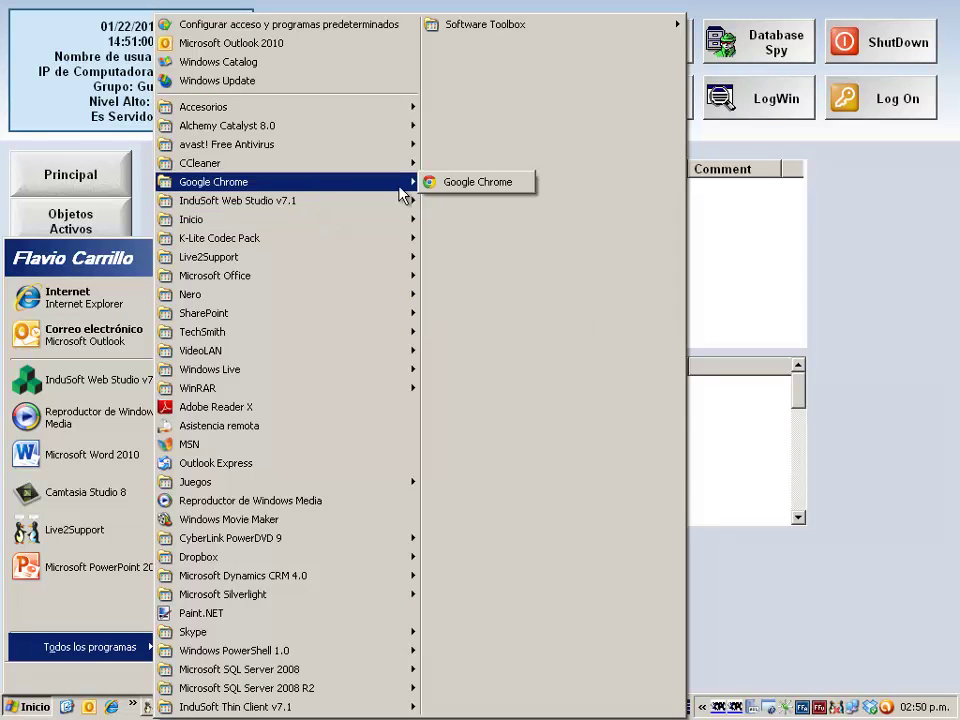
click(476, 189)
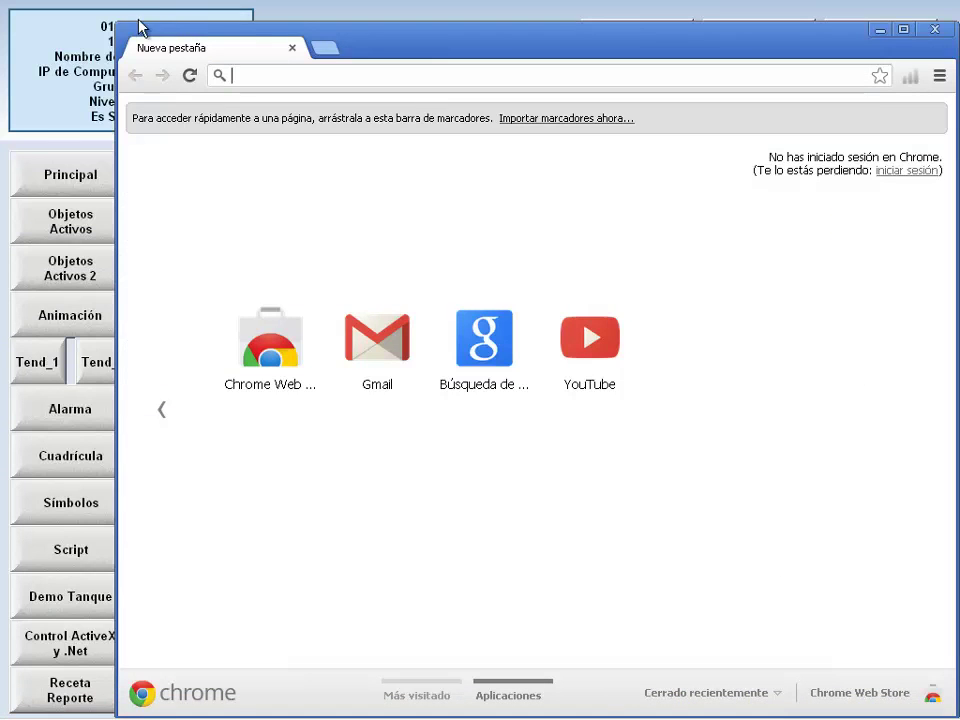
drag(120, 33, 243, 228)
drag(521, 255, 441, 240)
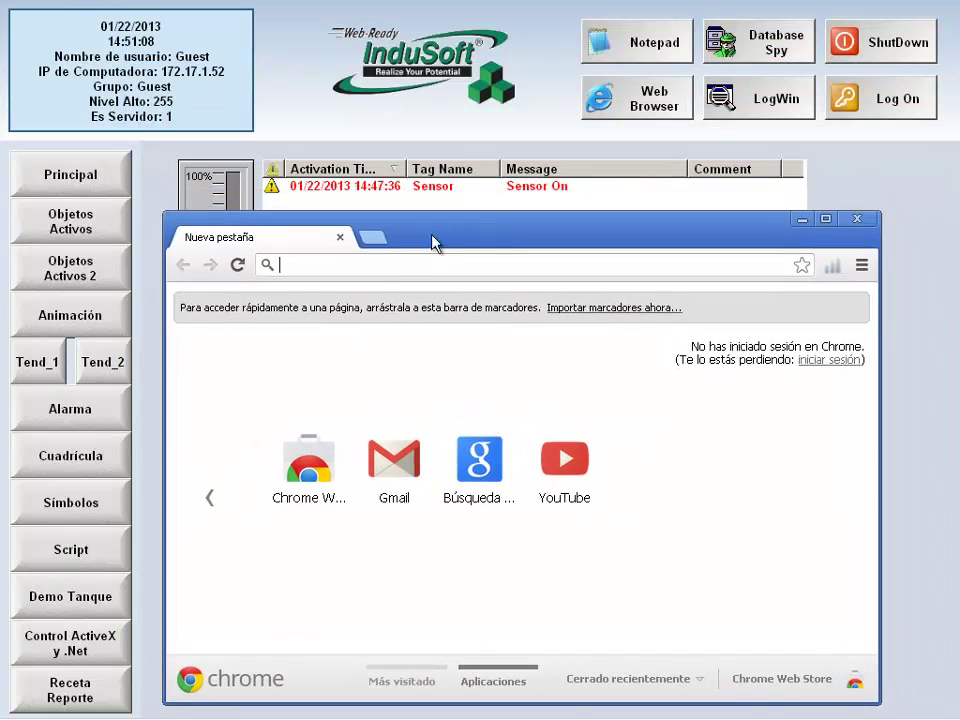
Load the Mobile Access logon page at 172.17.1.52/ma/
click(300, 266)
text(17)
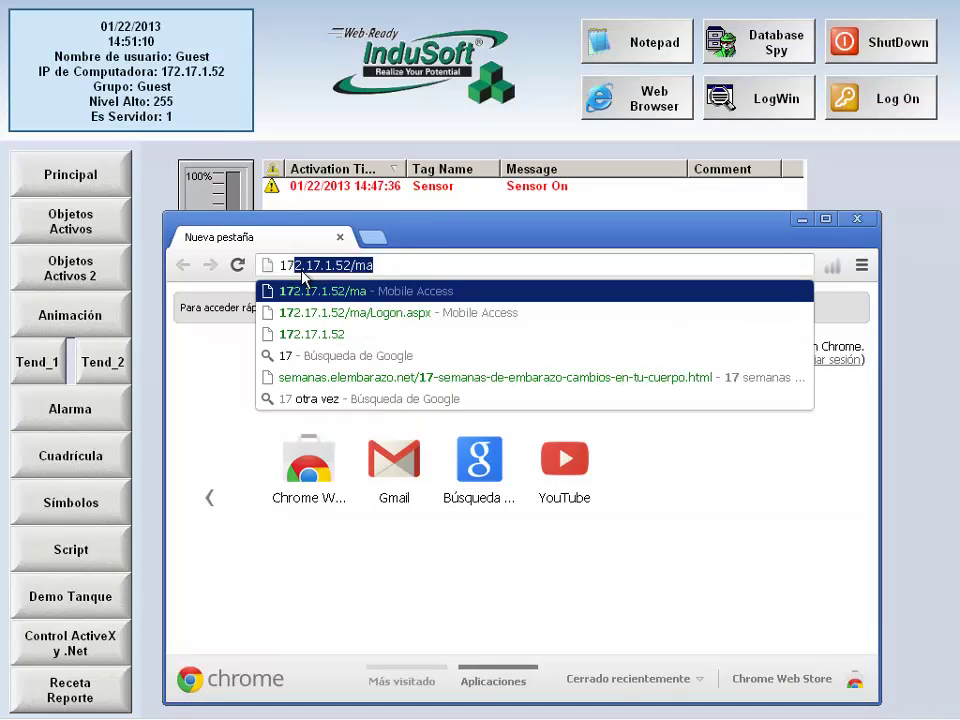
text(2.)
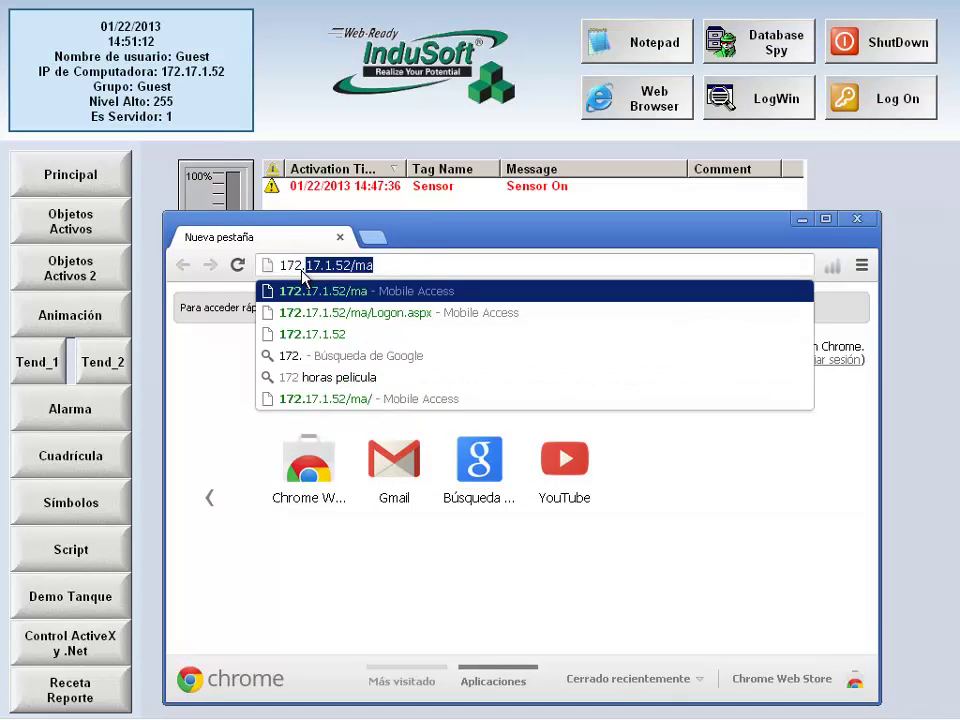
text(17.1.1)
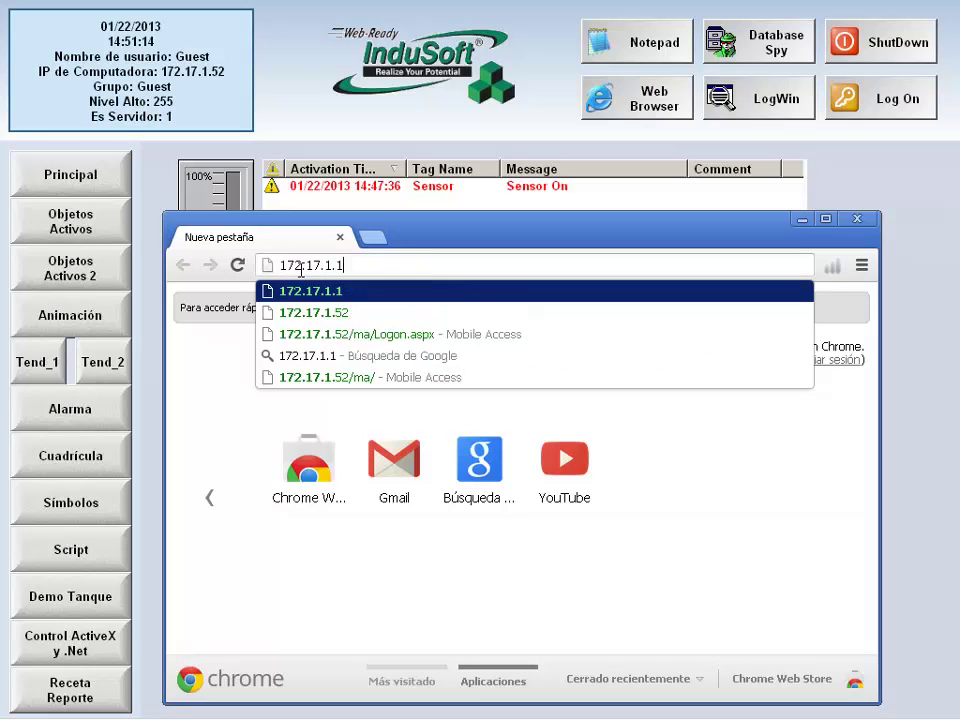
key(BackSpace)
text(52)
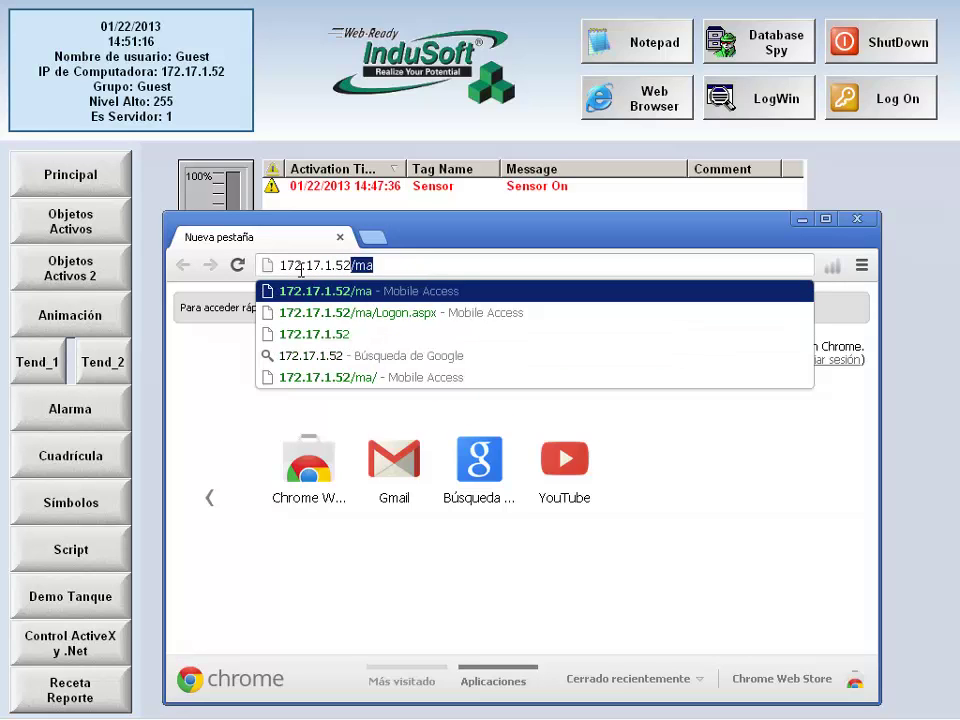
text(/,a)
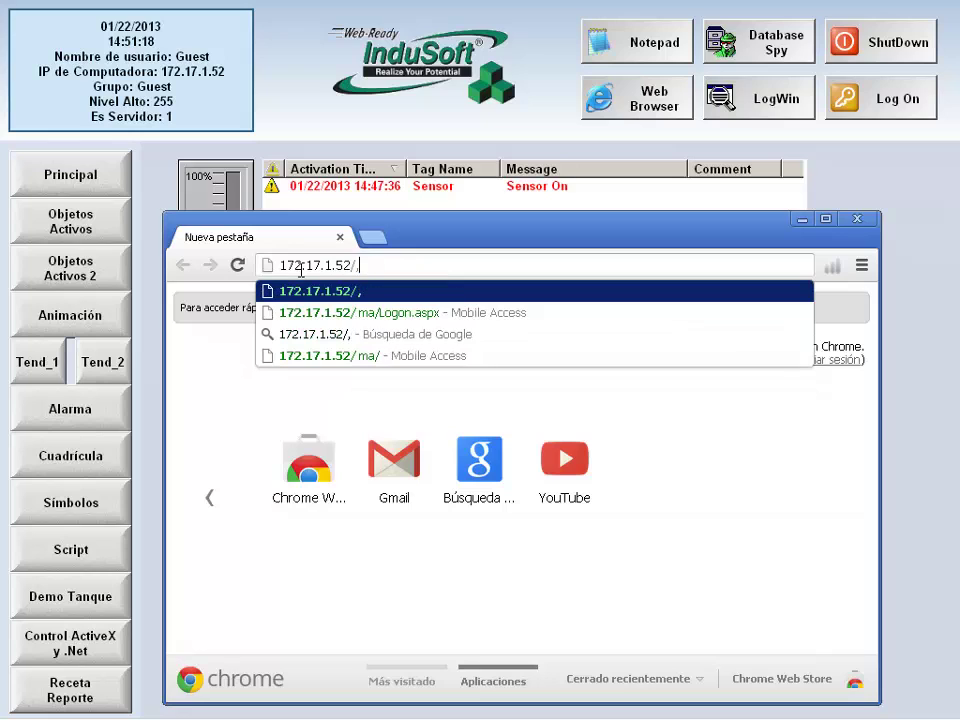
key(BackSpace)
key(BackSpace)
key(BackSpace)
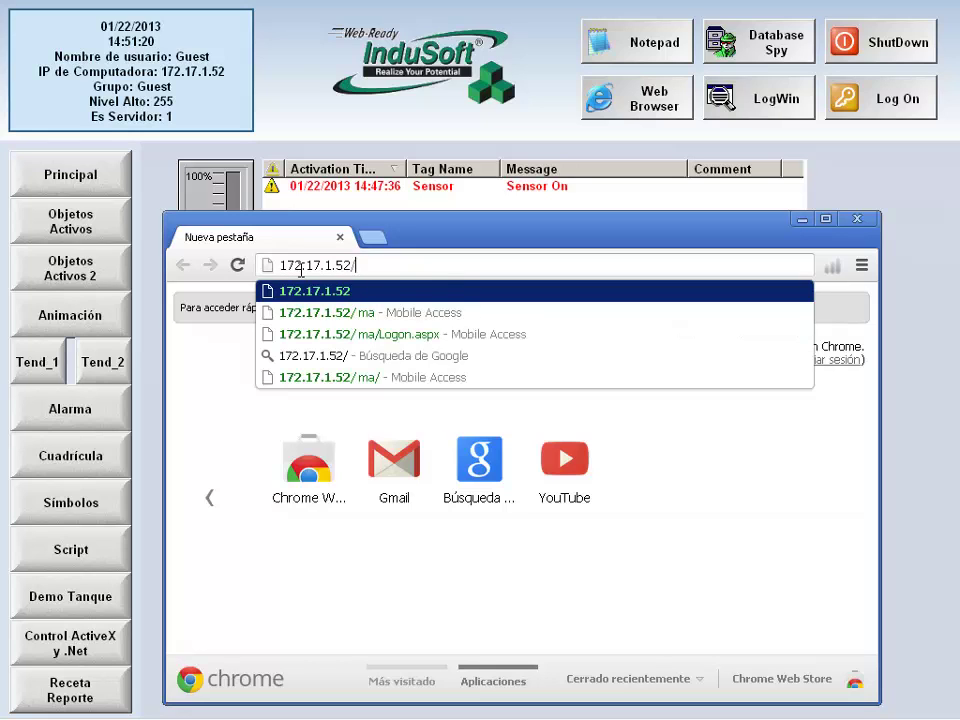
text(/)
key(Return)
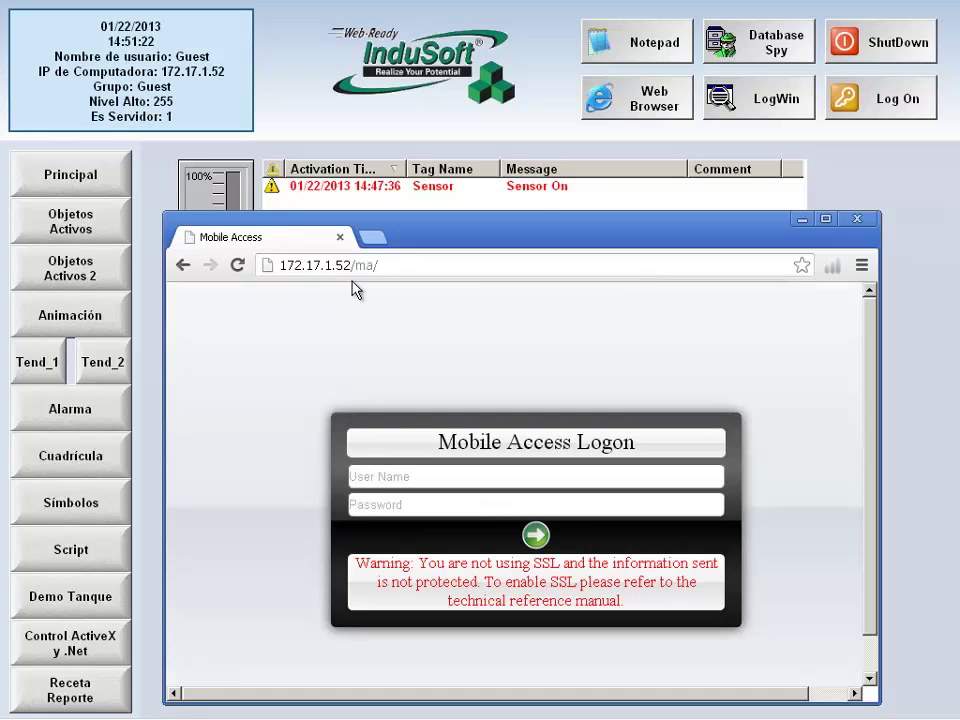
Log on to Mobile Access with the Guest user name
drag(536, 237, 550, 178)
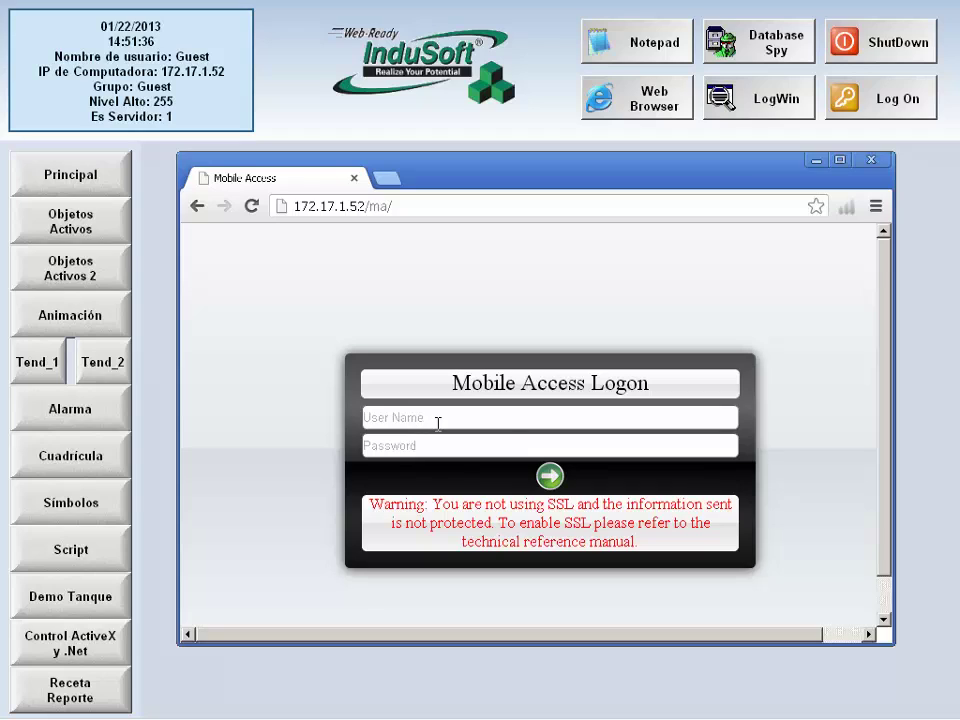
click(442, 420)
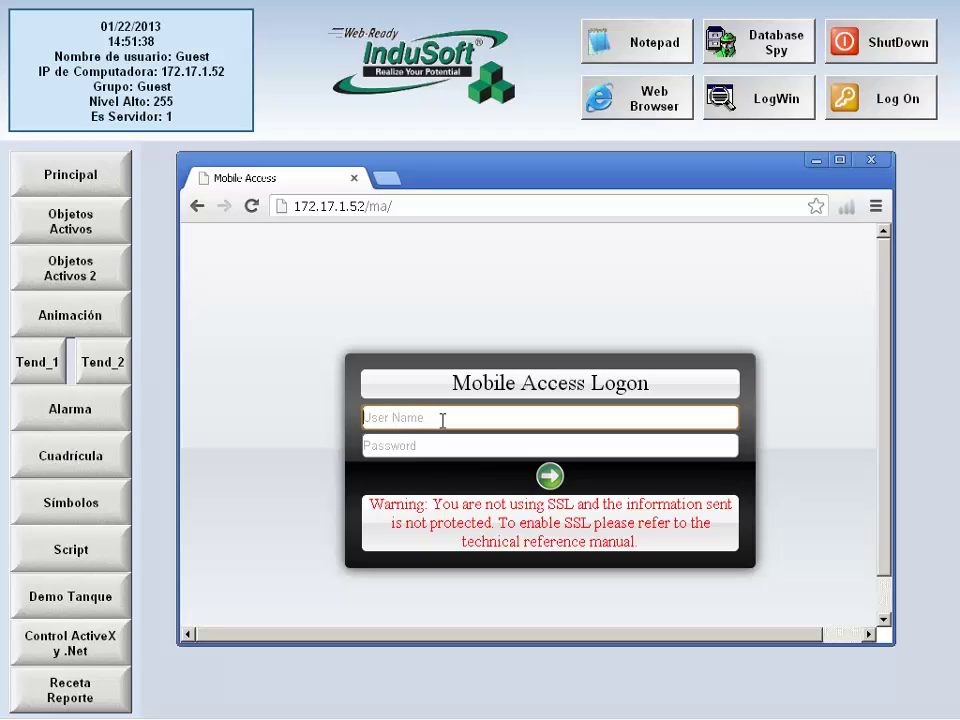
text(Guest)
click(551, 477)
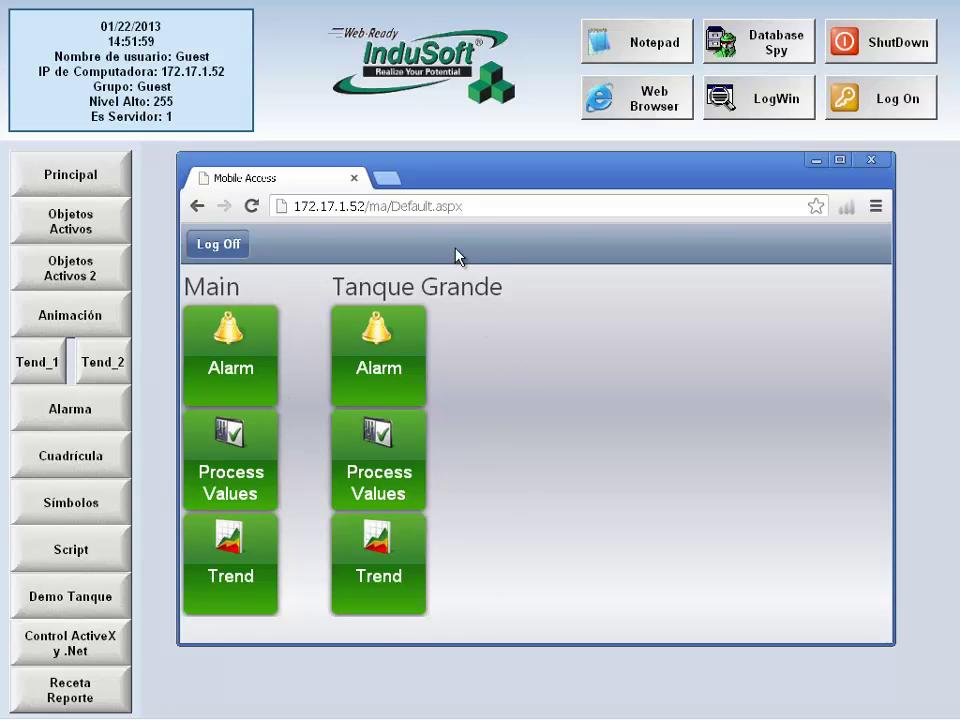
Open Main's Process Values page and shift the browser to uncover the runtime sliders
click(233, 462)
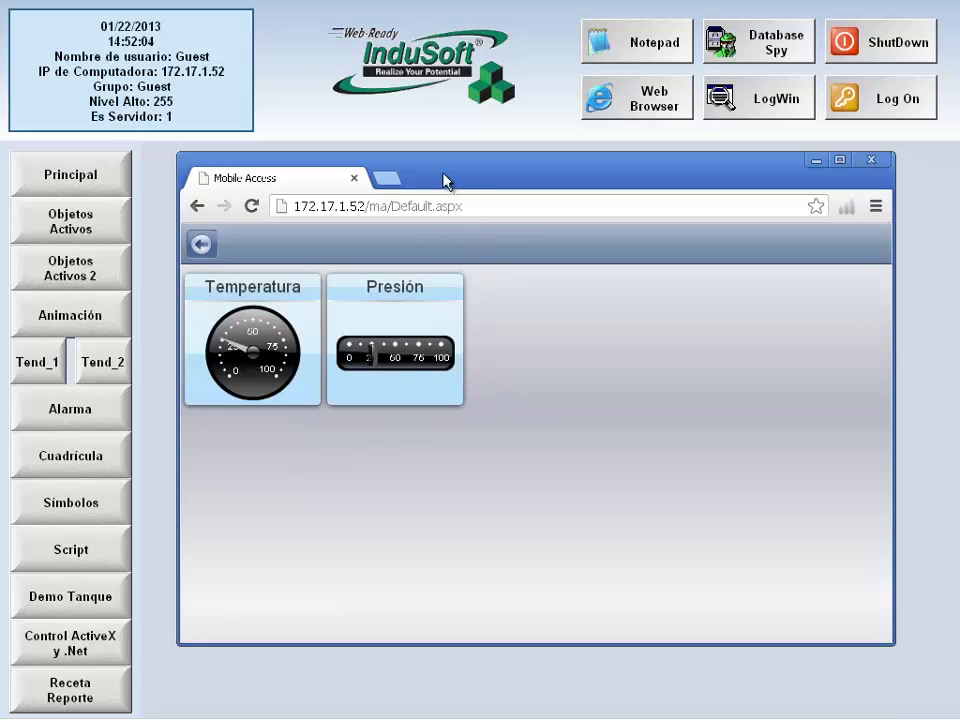
drag(439, 174, 550, 173)
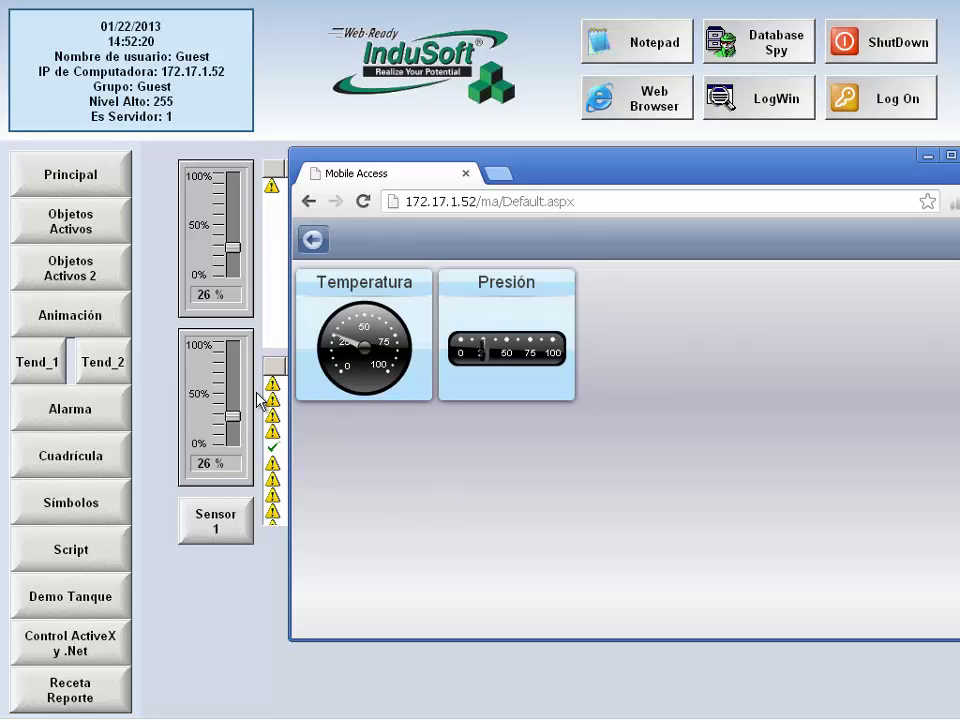
drag(718, 167, 668, 163)
drag(569, 175, 613, 168)
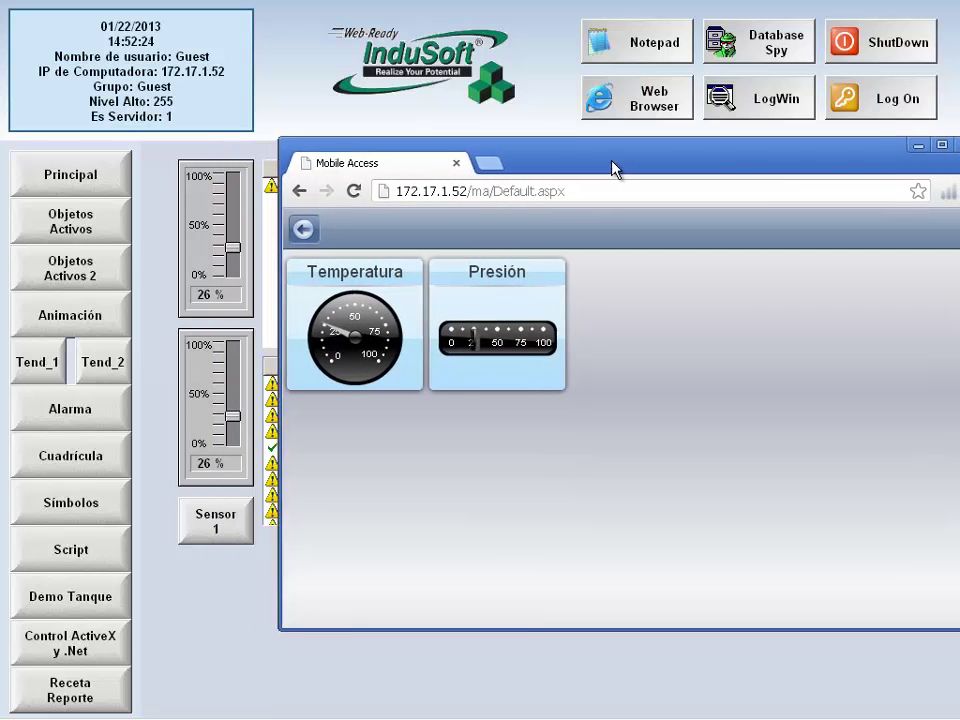
Set the runtime sliders to 60% and 6%, then return to the Mobile Access gauges
drag(231, 247, 233, 214)
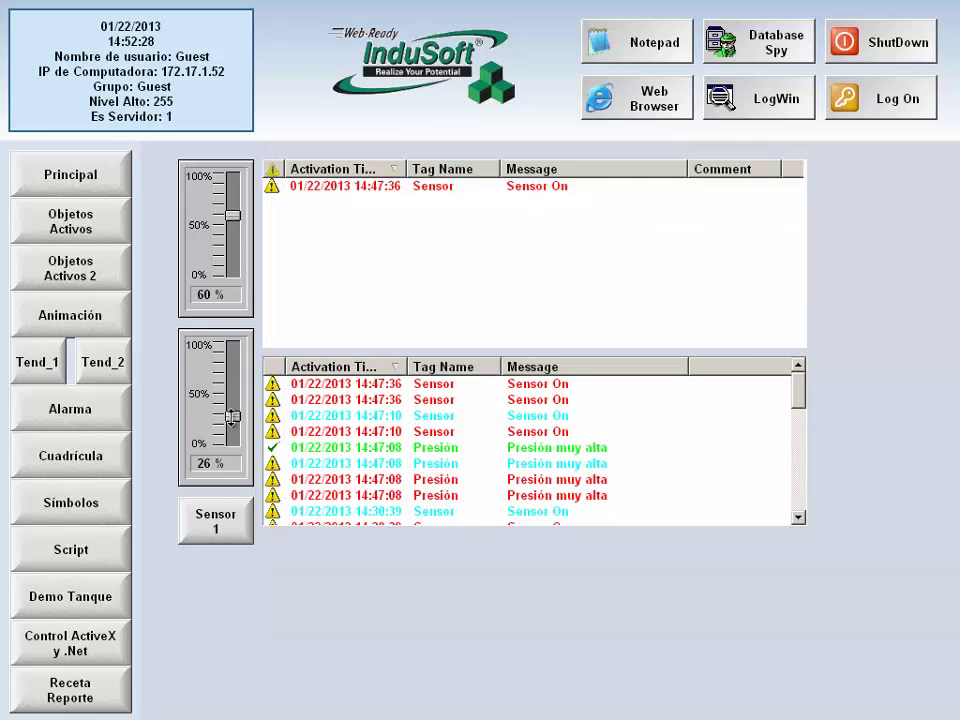
drag(232, 417, 232, 437)
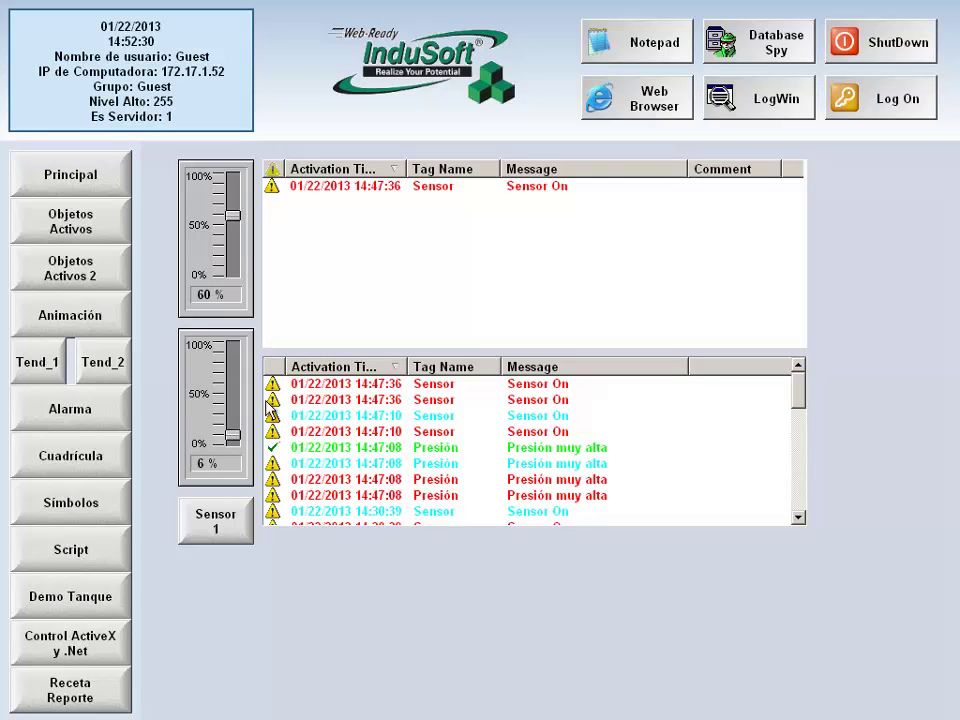
key(alt+Tab)
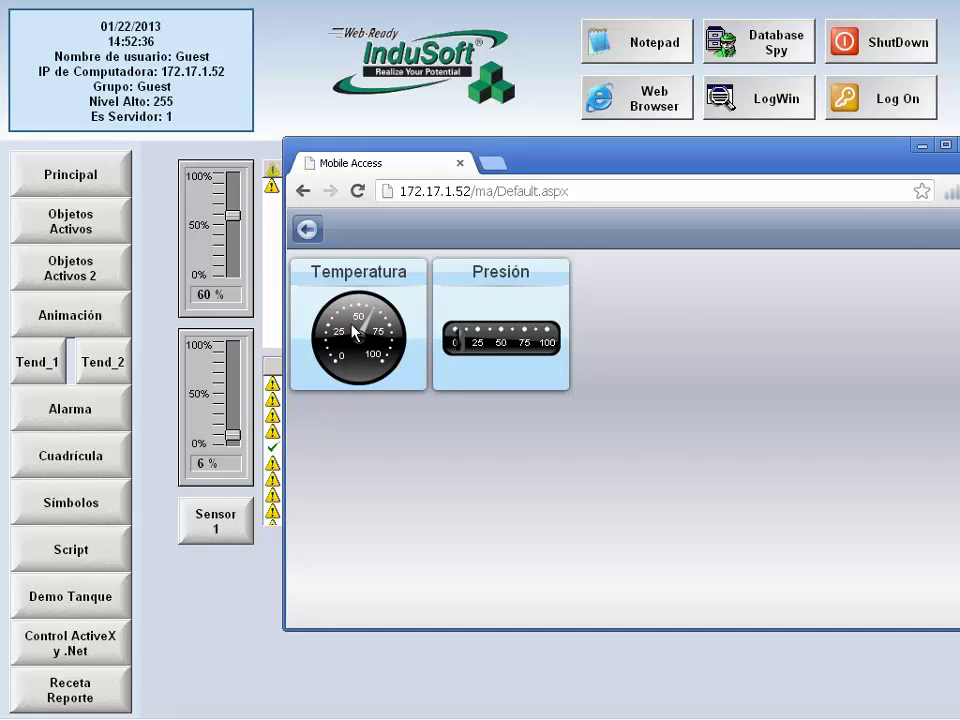
Set the Temperatura gauge to 25 in its detail view and write it to the server
click(355, 332)
drag(795, 172, 754, 127)
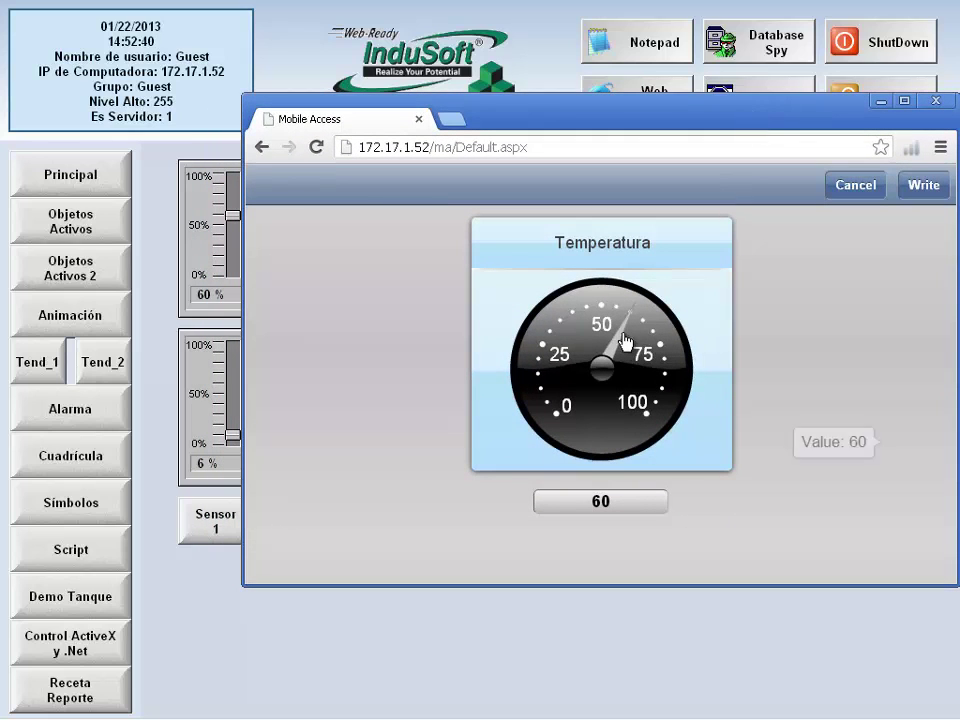
drag(620, 346, 570, 352)
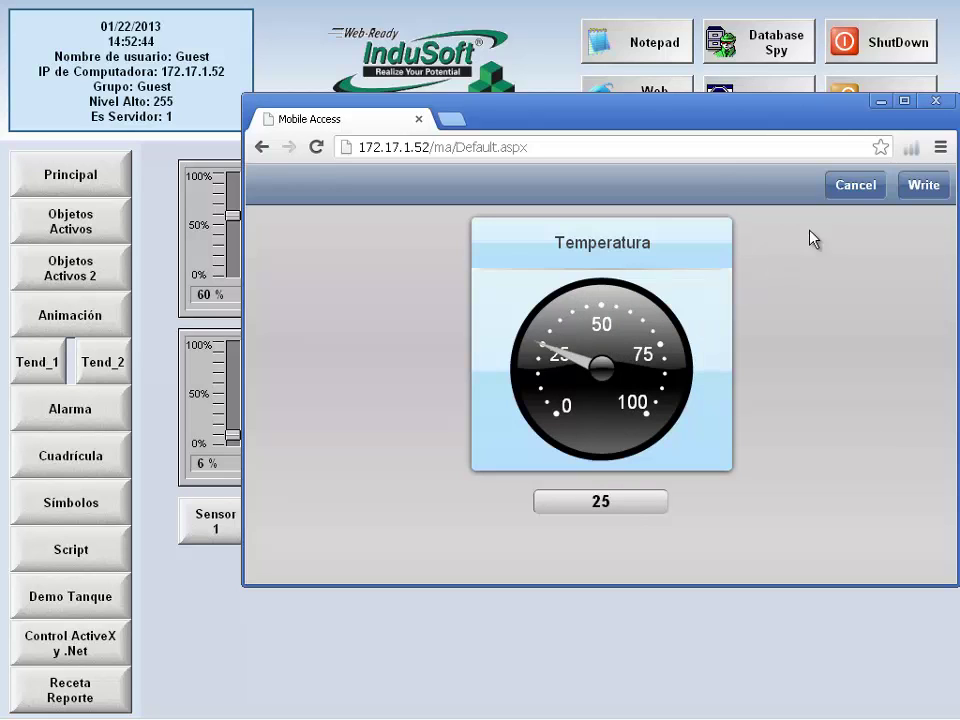
click(920, 187)
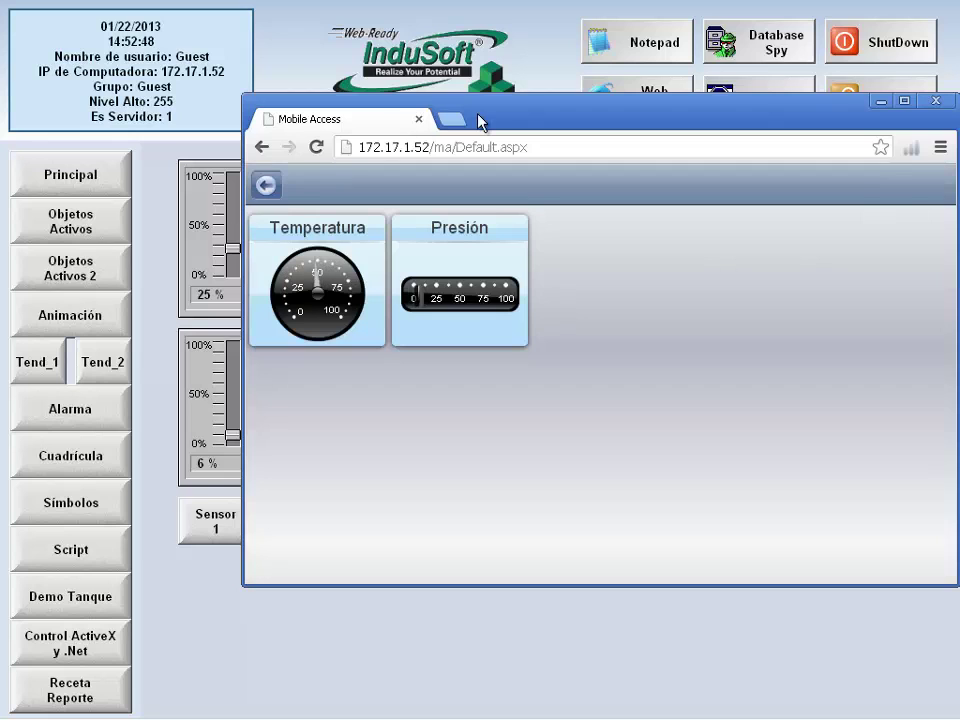
drag(478, 121, 575, 180)
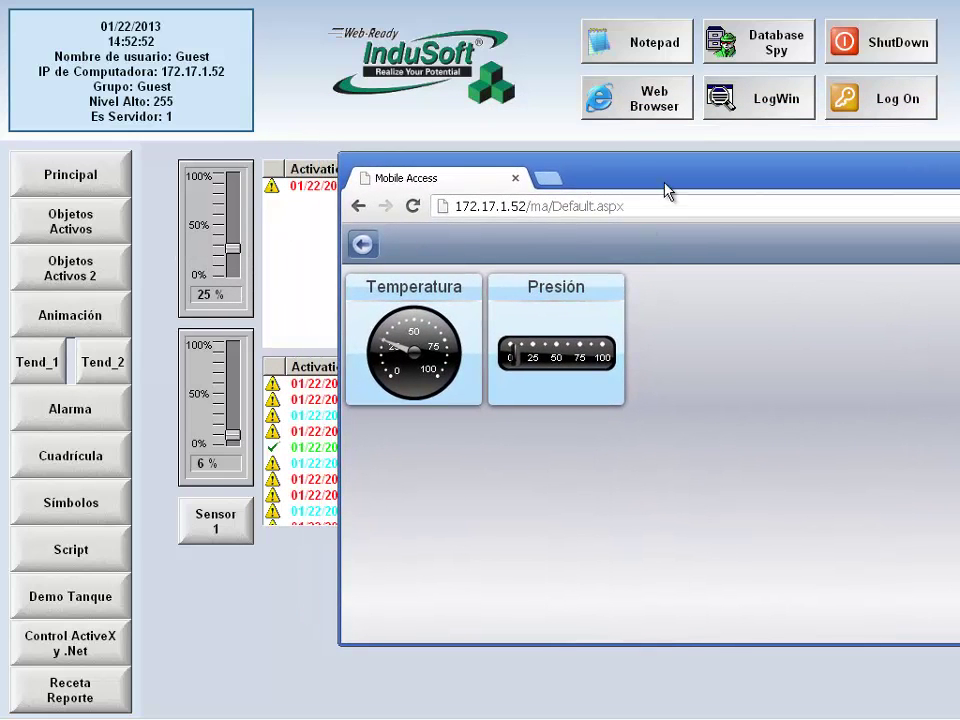
drag(666, 190, 491, 189)
Write Presión as 55 from its detail view and uncover the runtime sliders
click(390, 338)
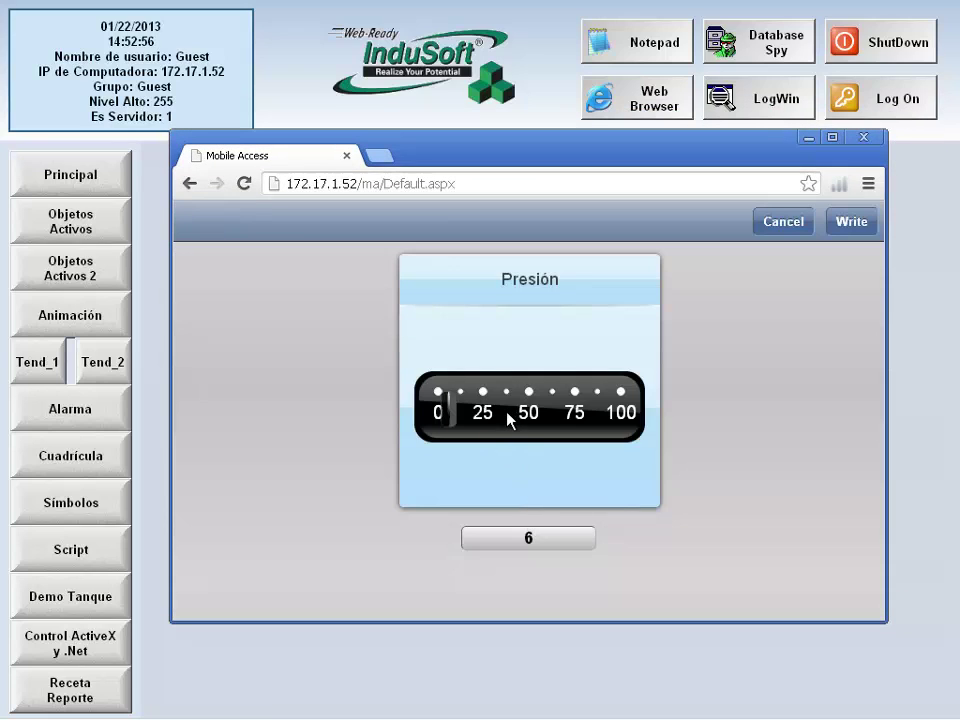
drag(452, 411, 540, 406)
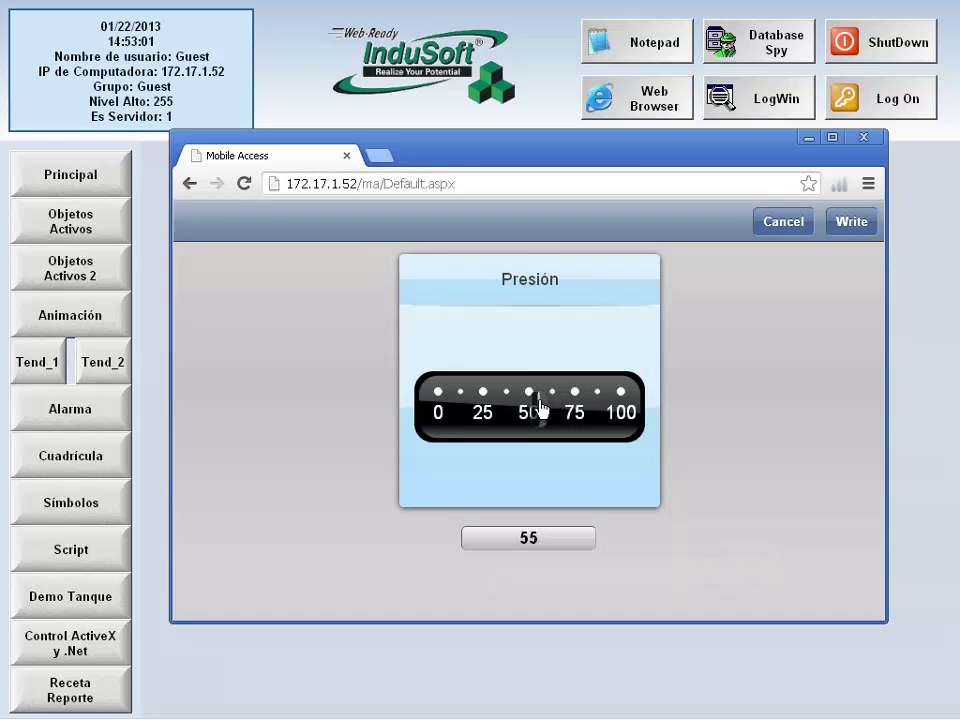
click(849, 223)
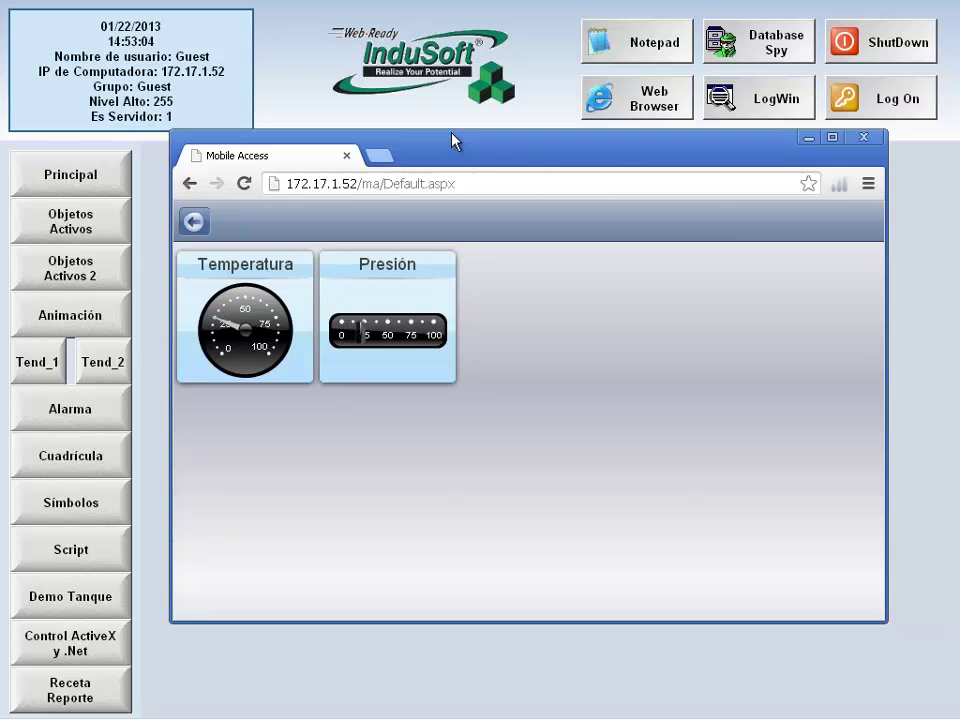
drag(444, 157, 535, 158)
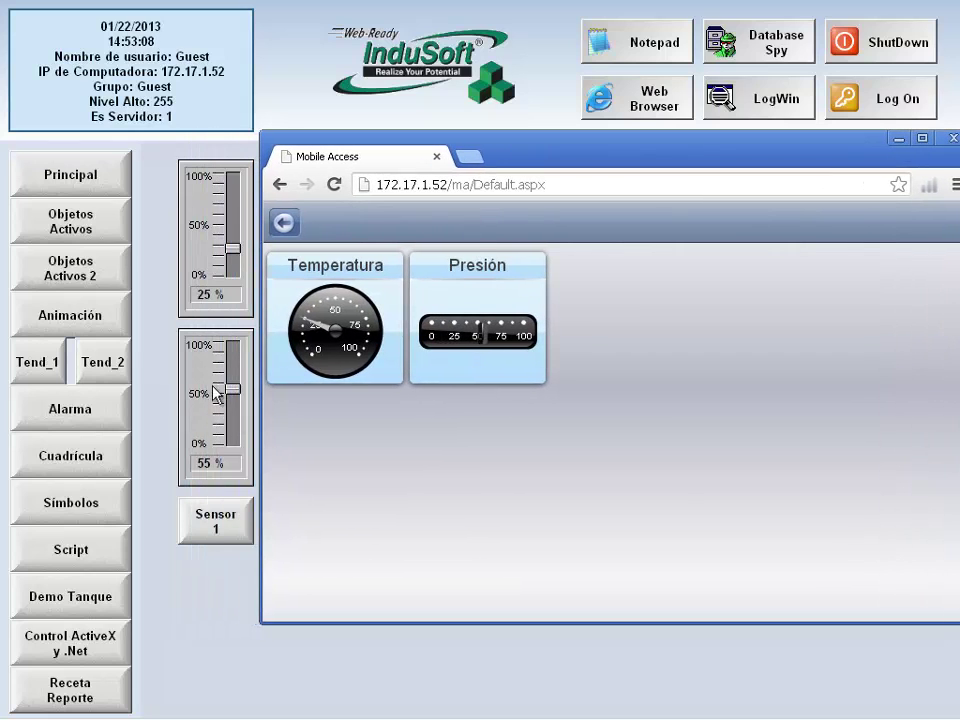
Go back to the menu and open the Main alarm list in Mobile Access
click(285, 225)
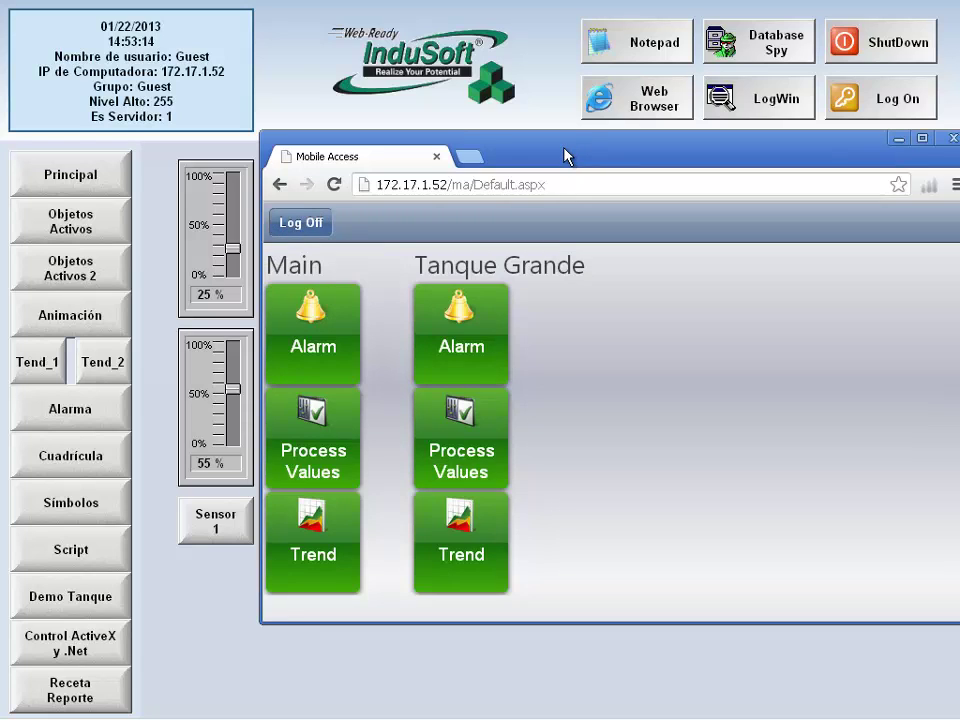
drag(567, 155, 610, 140)
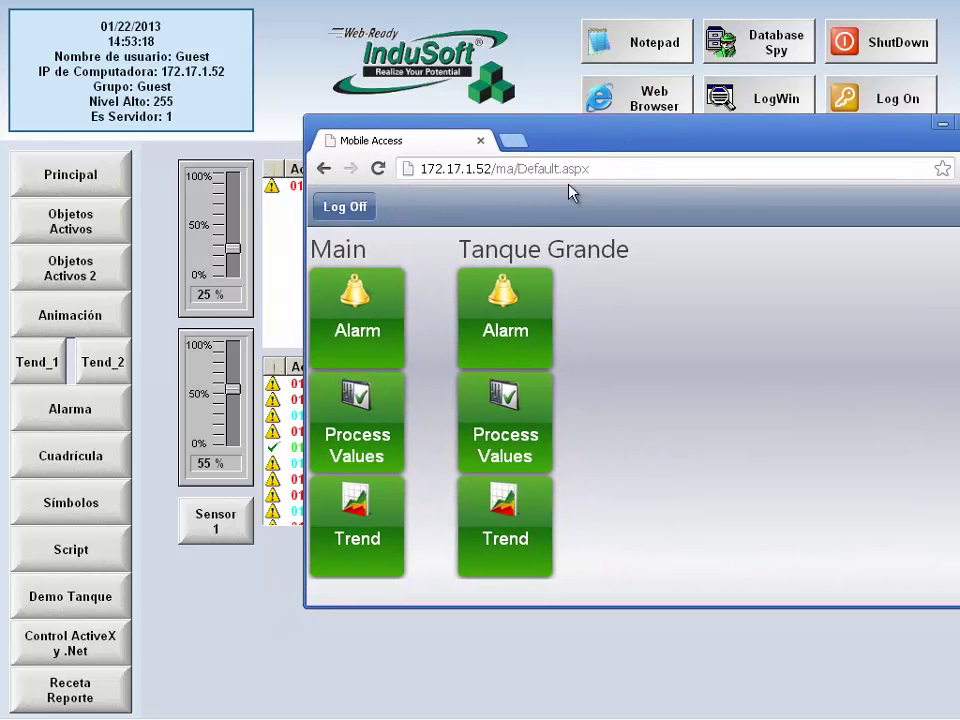
click(370, 326)
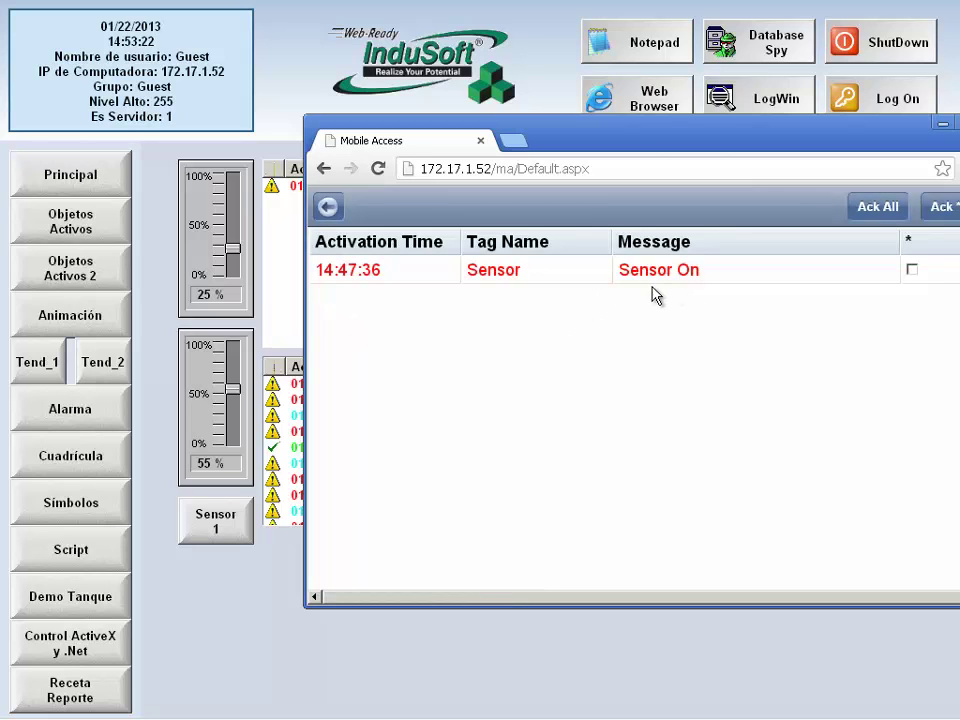
drag(632, 140, 610, 257)
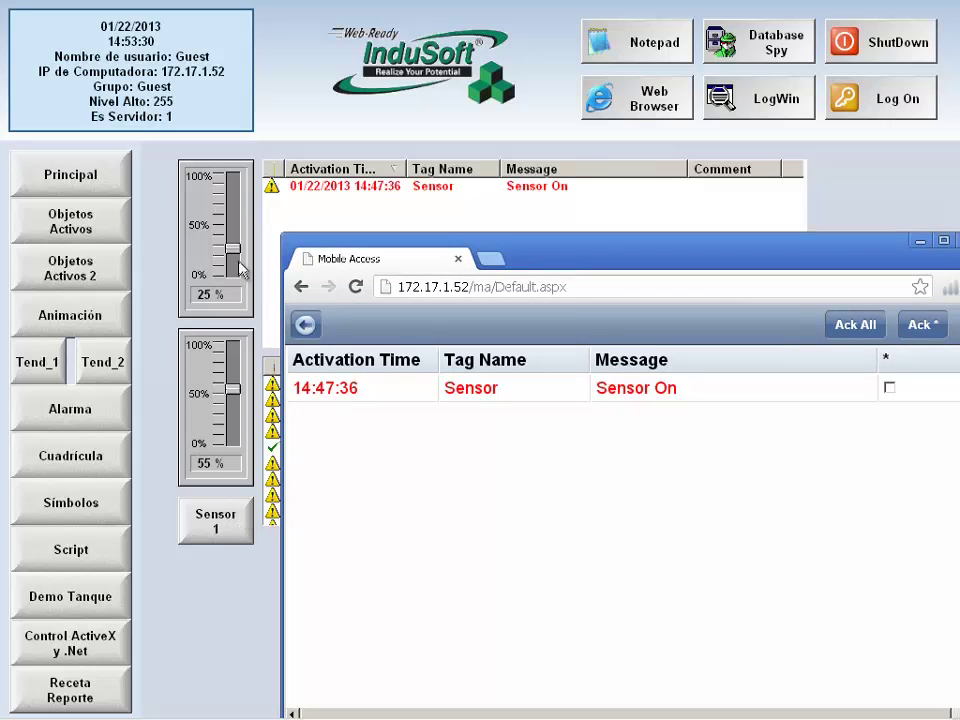
Raise the runtime Temperatura slider to 96% and Presión to 60%
drag(233, 250, 233, 180)
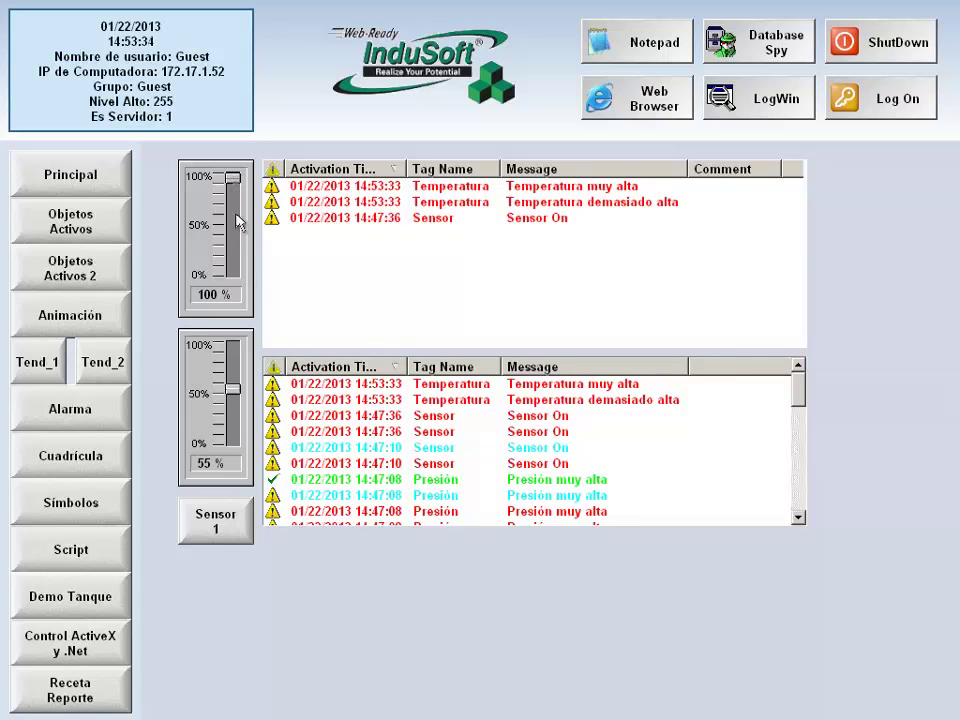
drag(233, 178, 233, 182)
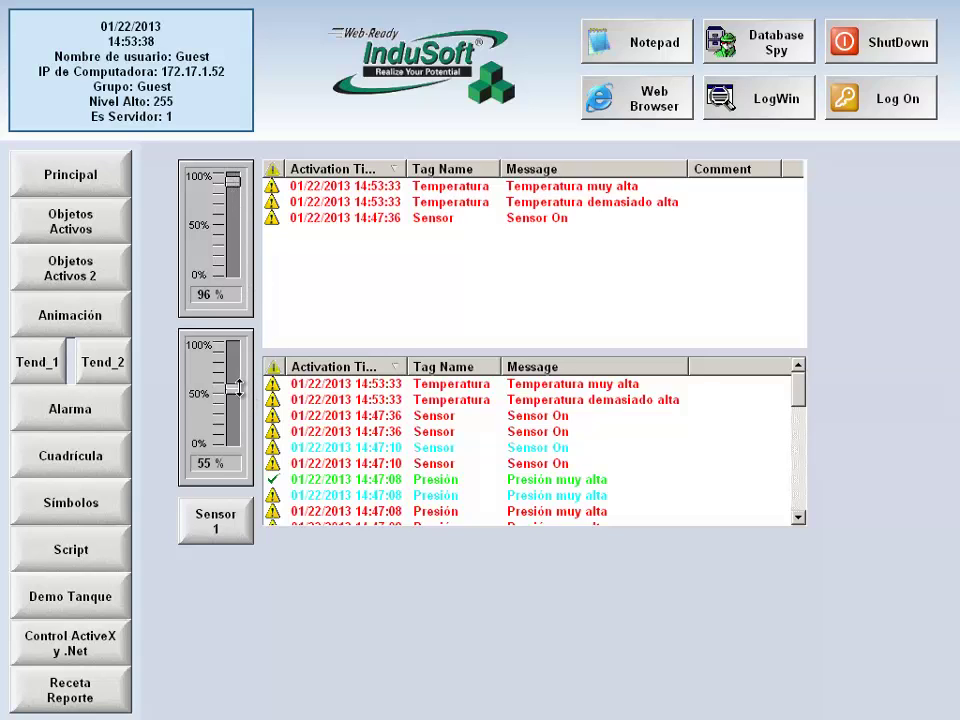
drag(234, 388, 234, 383)
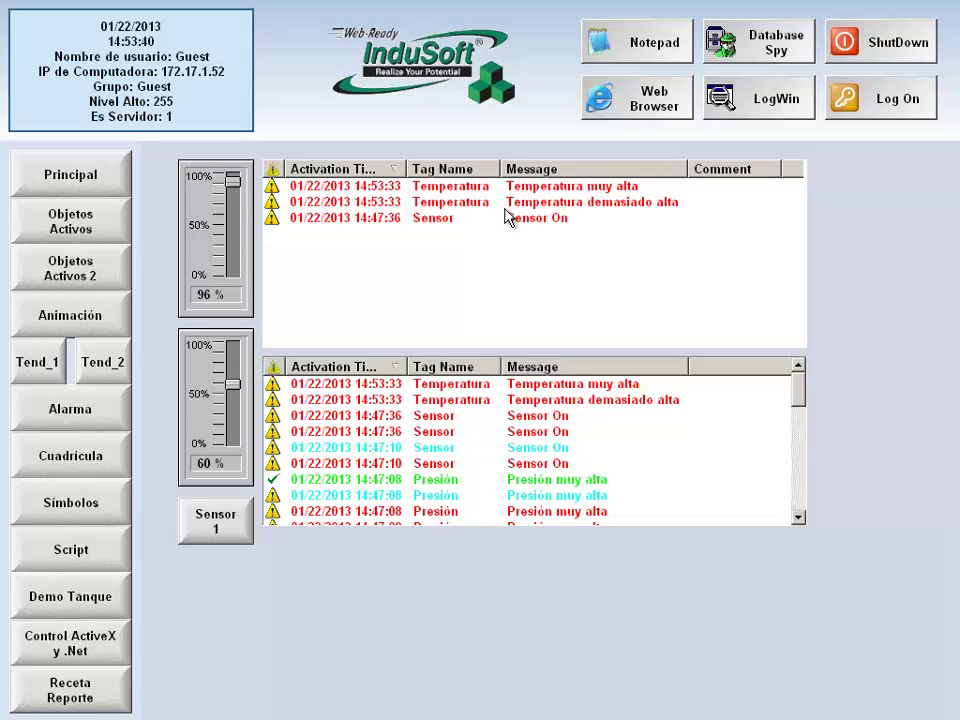
Tick the Temperatura muy alta and Sensor On alarms for acknowledgement
key(alt+Tab)
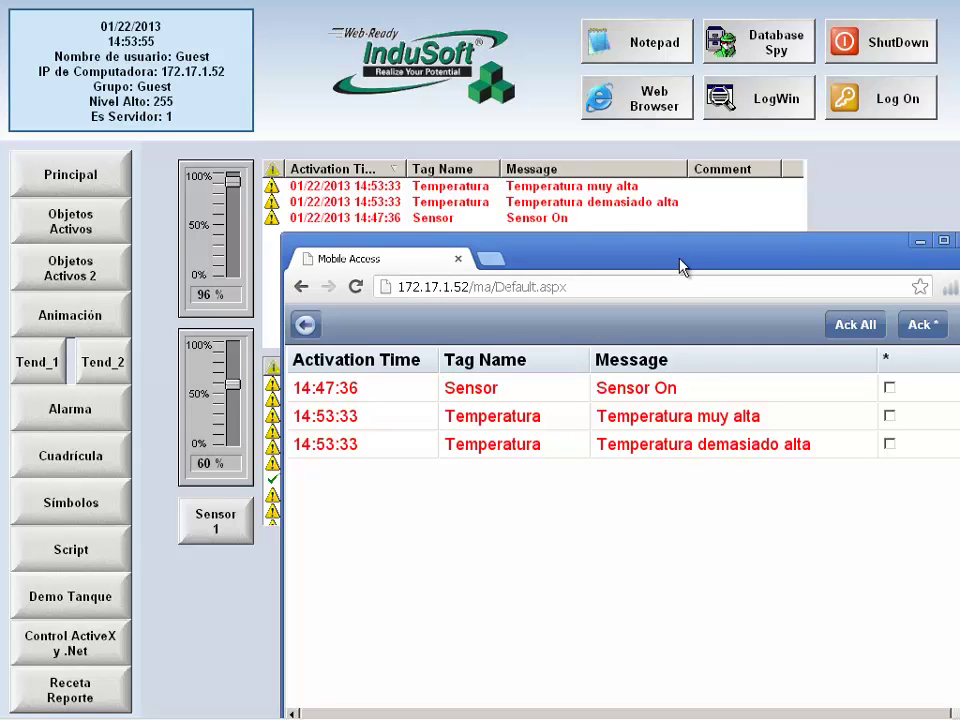
drag(664, 266, 640, 270)
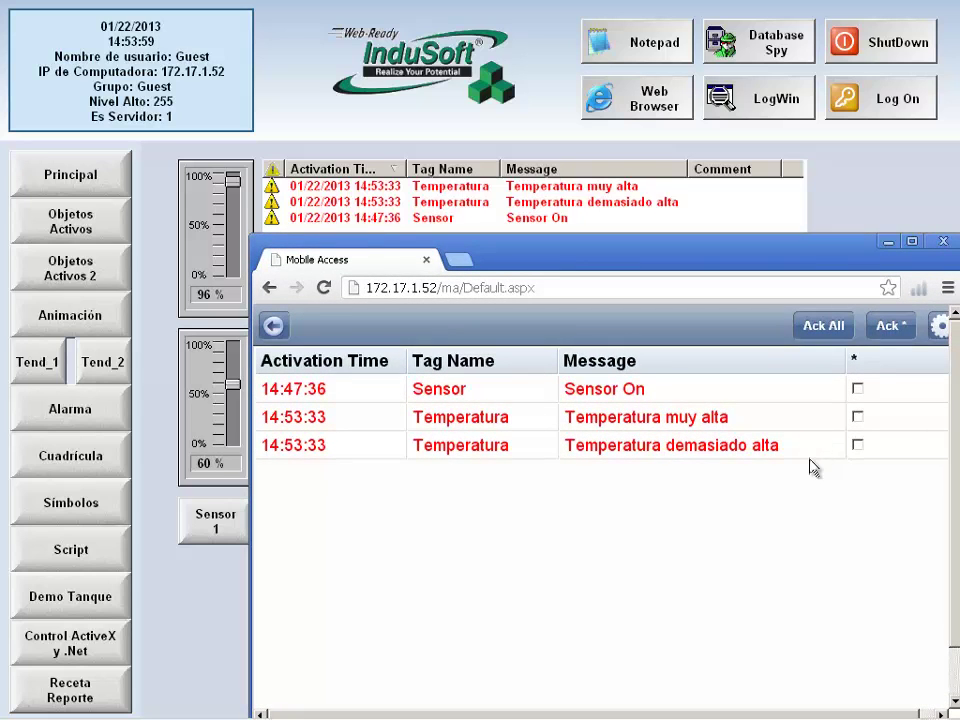
click(860, 418)
click(859, 390)
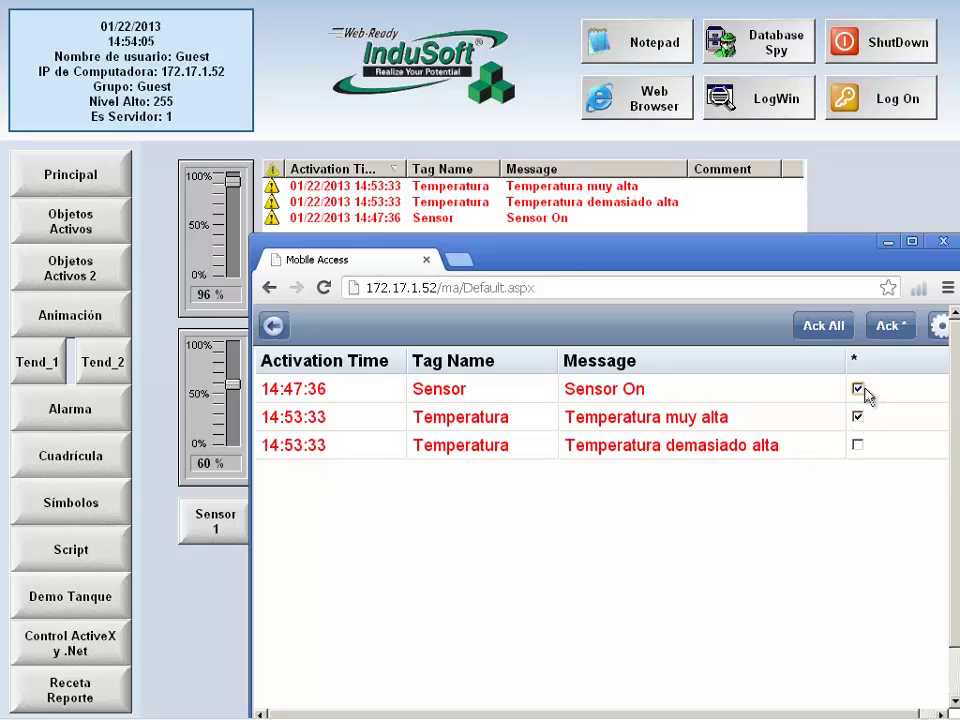
Acknowledge the two marked alarms with the comment 'Prueba'
click(889, 327)
click(628, 518)
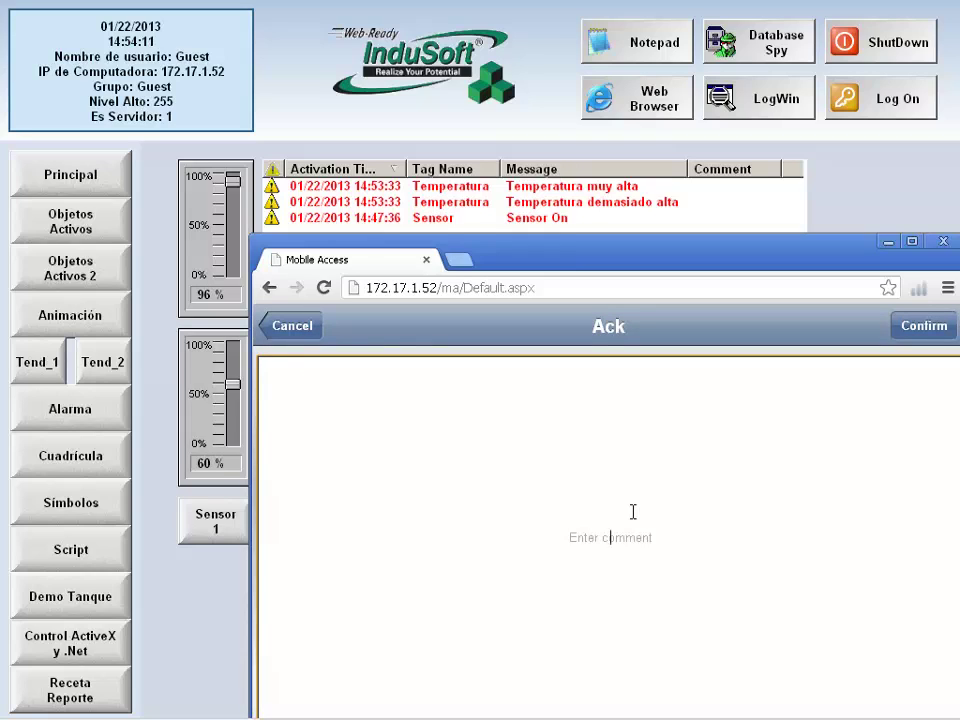
text(rrueba)
click(924, 326)
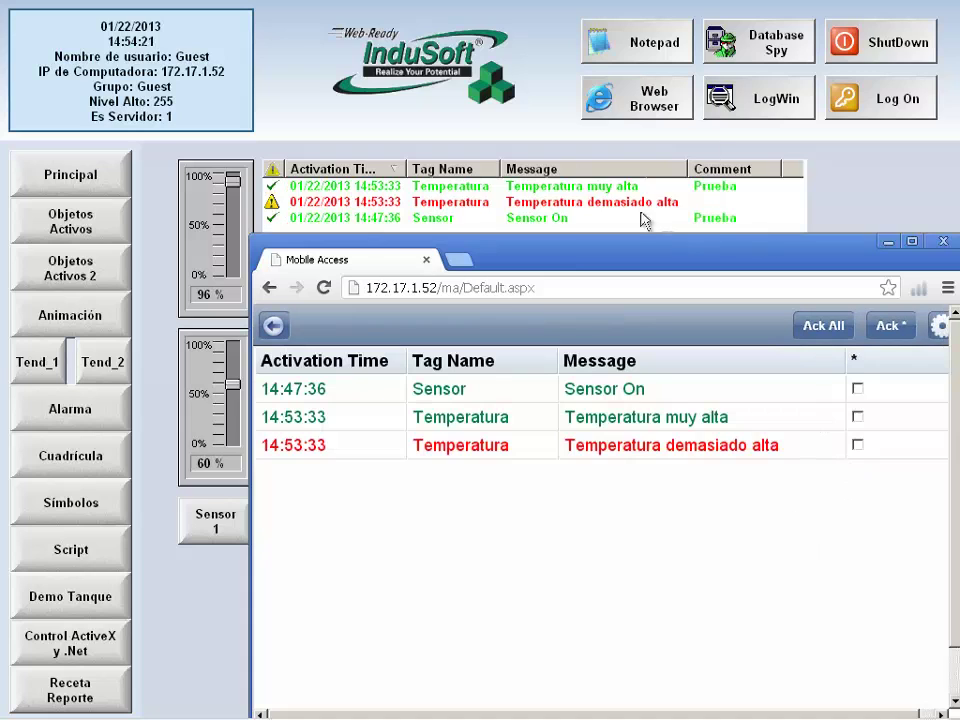
drag(739, 232, 724, 332)
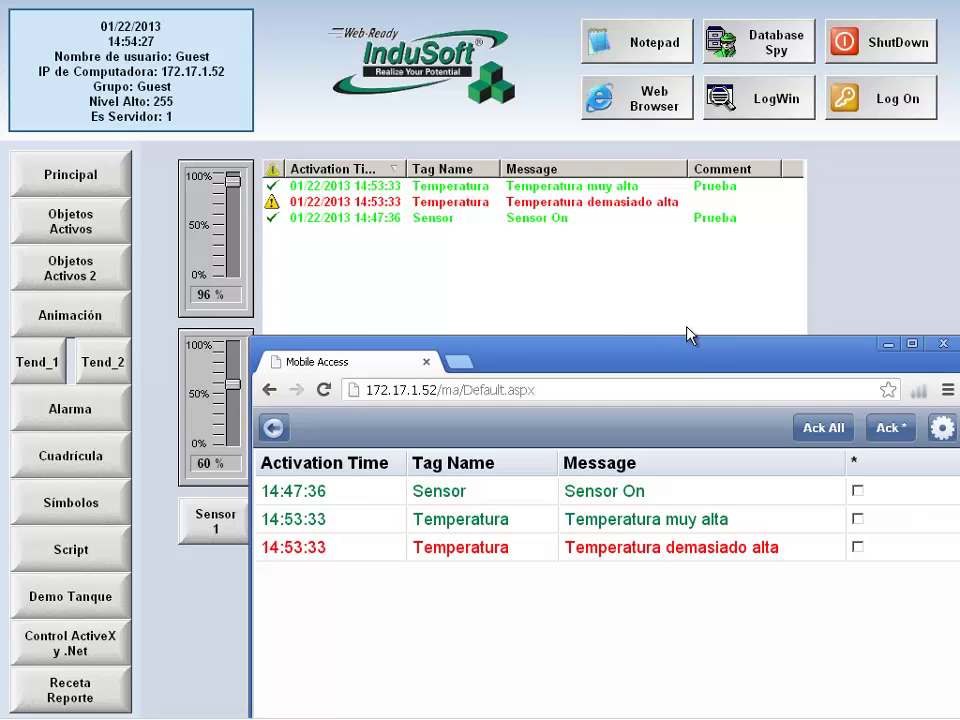
drag(677, 367, 683, 276)
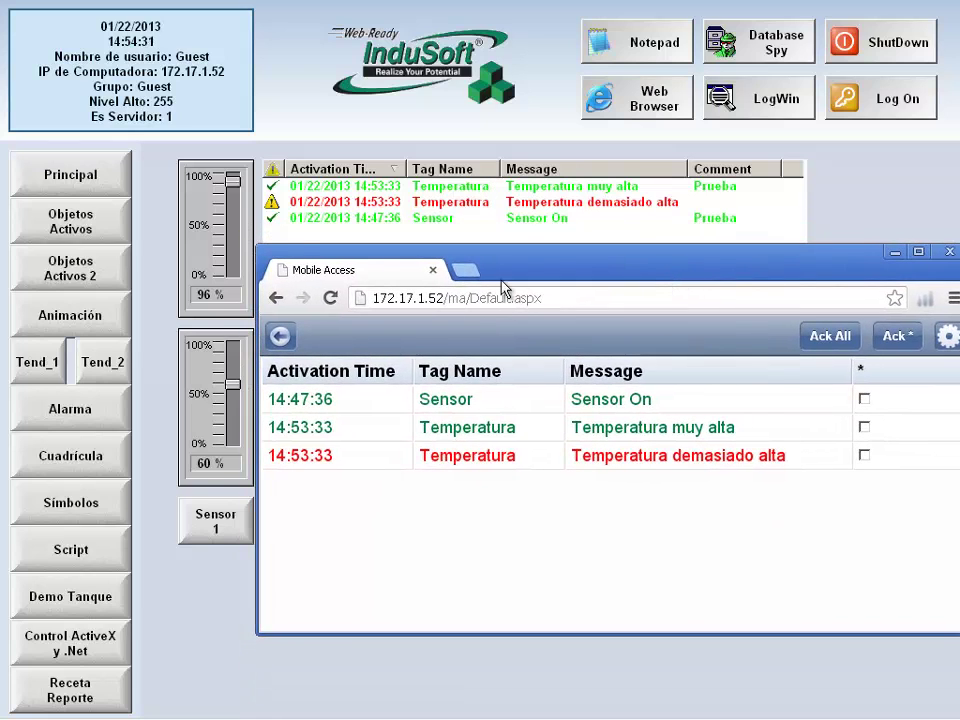
Lower Temperatura to 70% and bring back an enlarged Mobile Access alarm page
drag(232, 181, 232, 207)
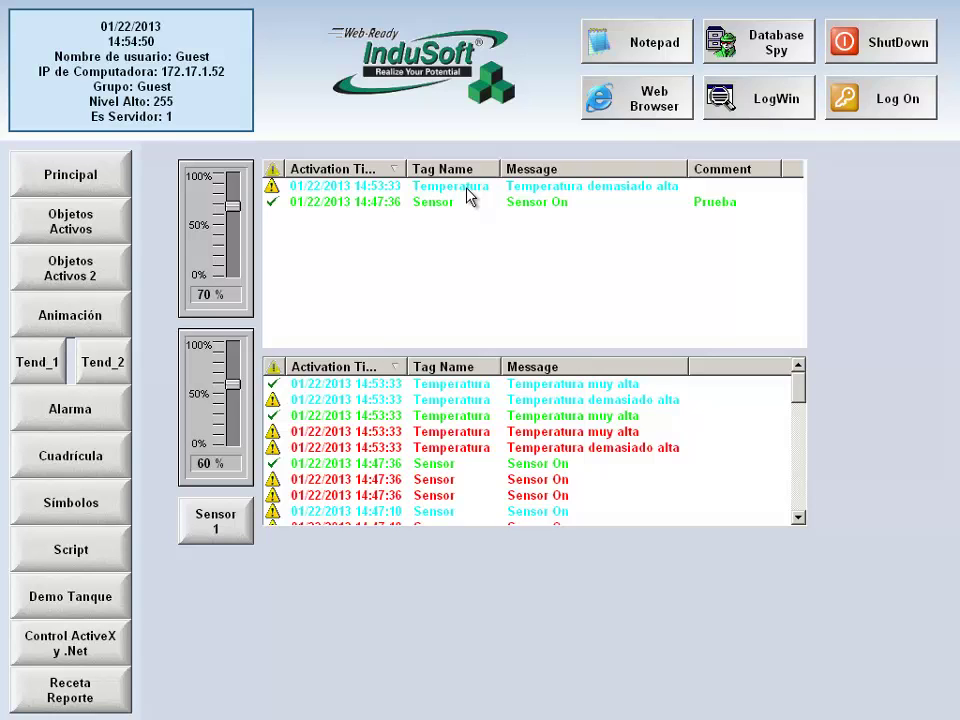
key(alt+Tab)
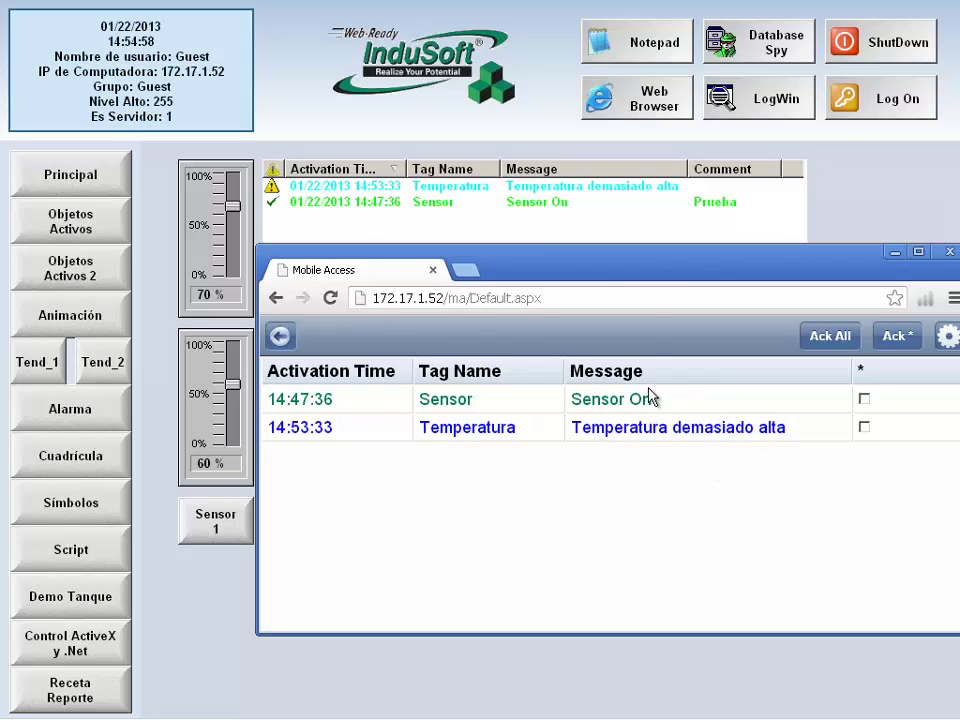
drag(626, 246, 626, 212)
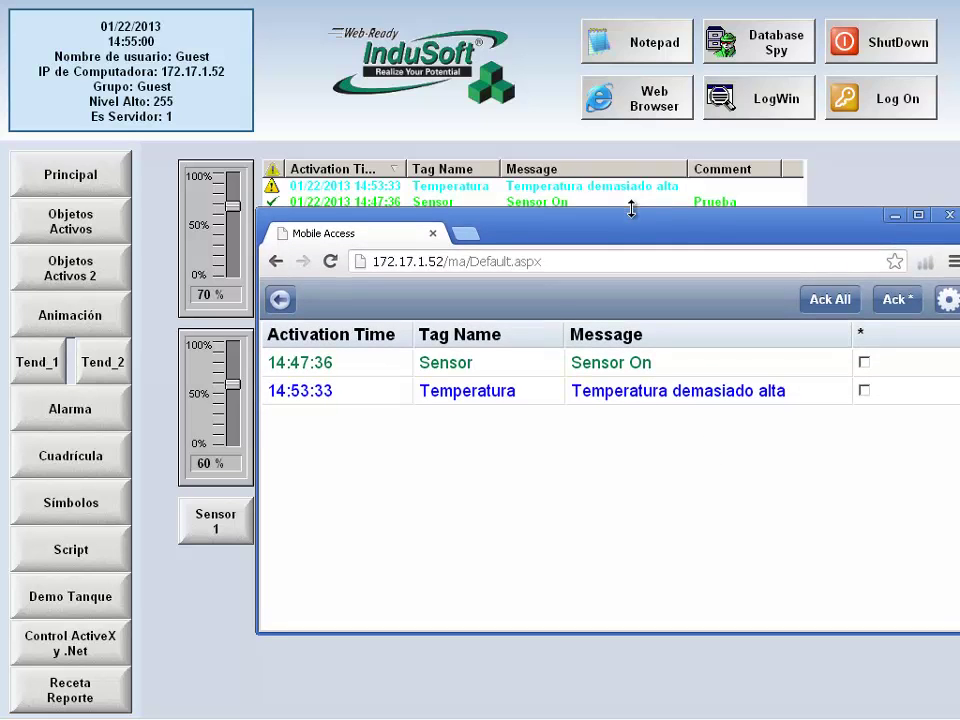
drag(686, 231, 628, 257)
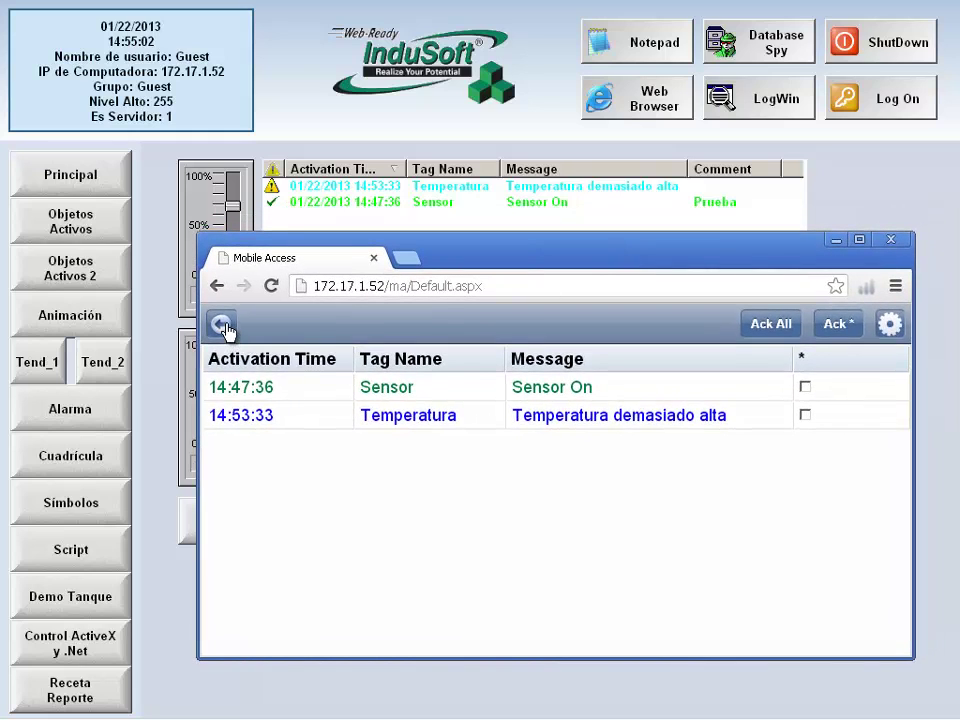
Return to the menu and open Main's trend chart in Mobile Access
click(222, 326)
drag(441, 250, 587, 192)
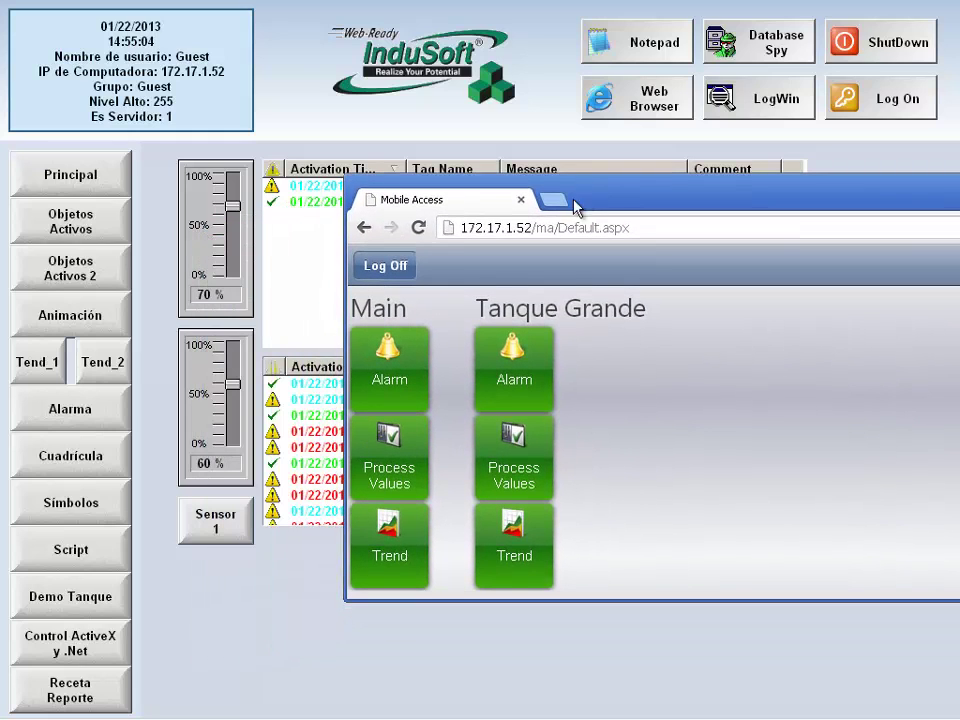
click(394, 543)
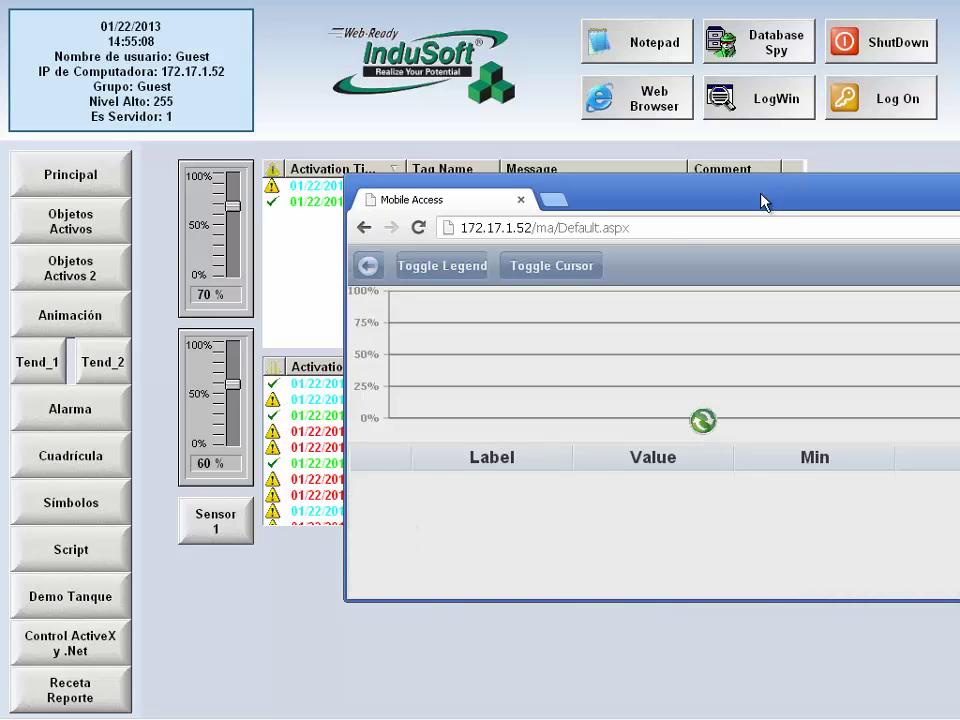
drag(762, 202, 643, 199)
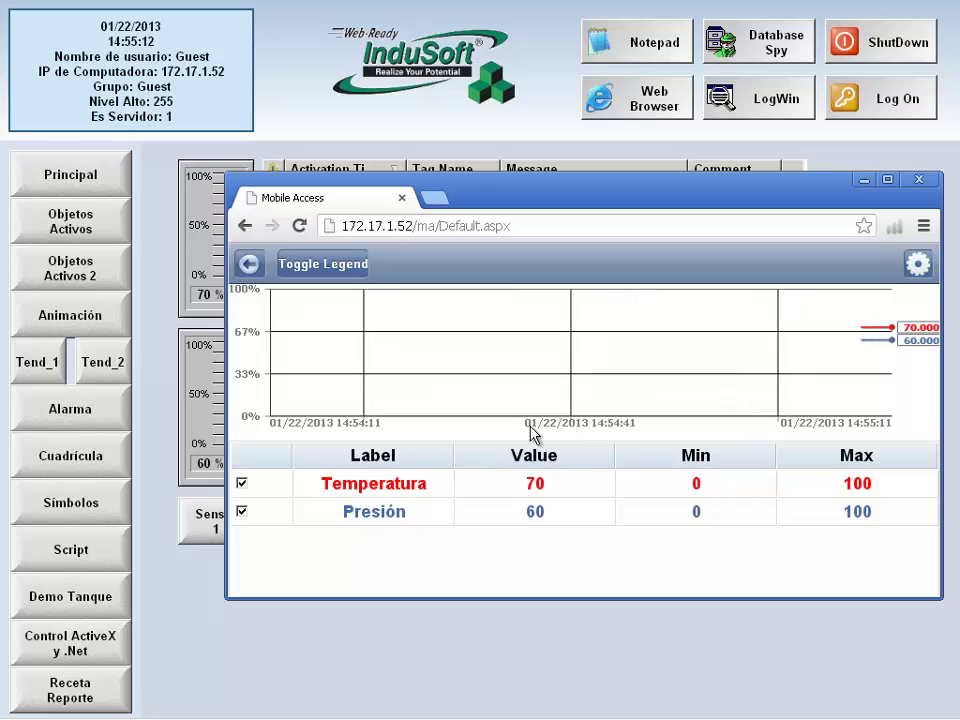
drag(531, 197, 612, 183)
Lower Temperatura to 37% and Presión to 26%, then enlarge the trend chart window
drag(232, 205, 232, 235)
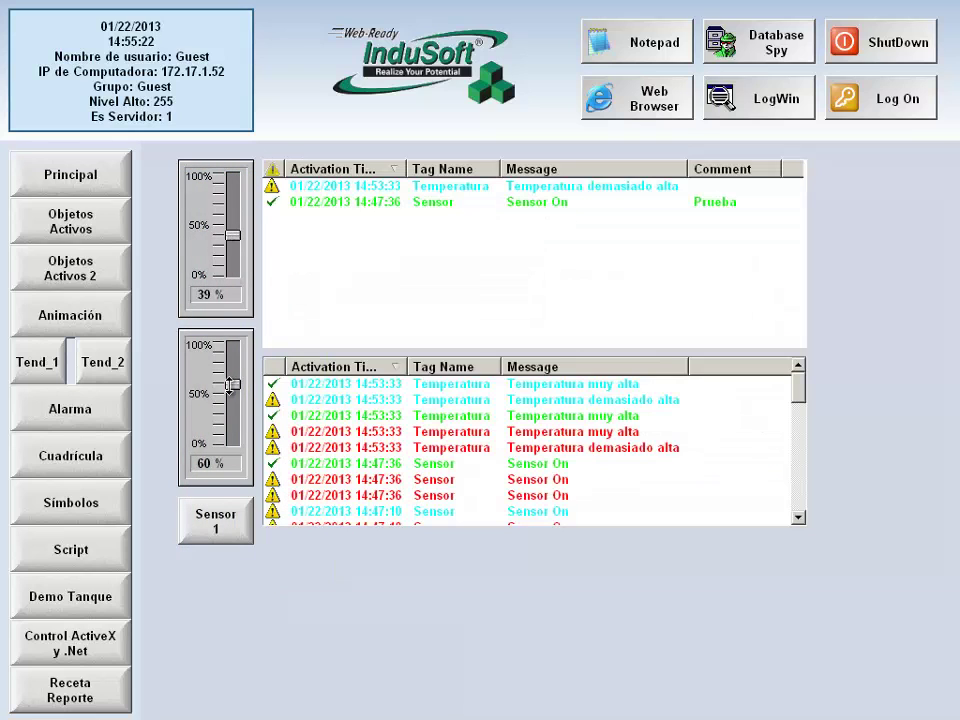
drag(232, 384, 232, 416)
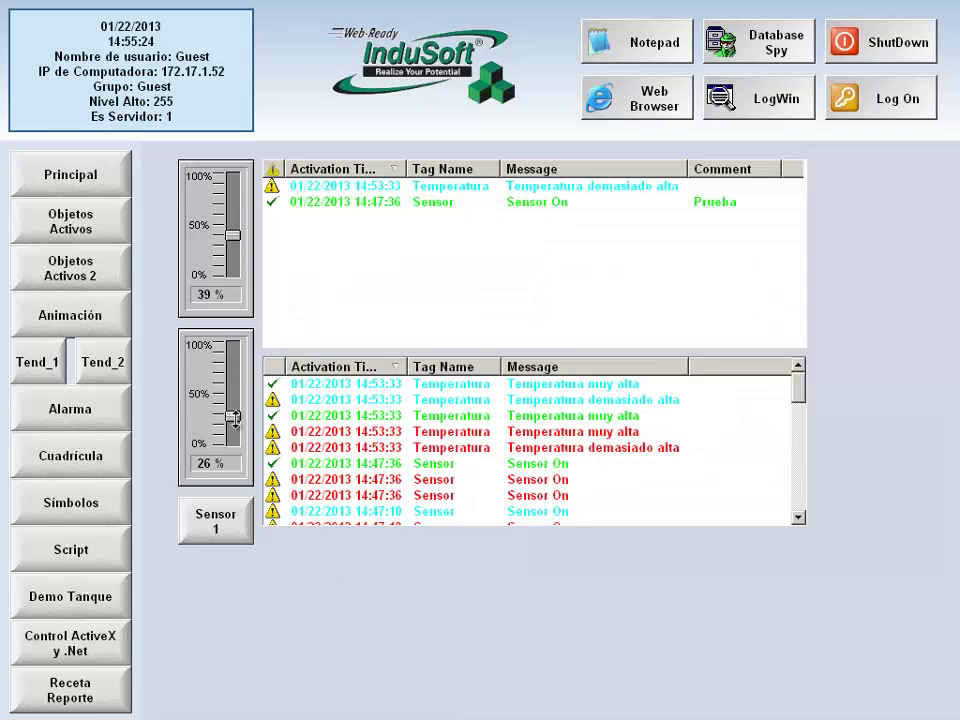
mouse_move(232, 236)
mouse_down()
mouse_move(232, 250)
mouse_move(232, 216)
mouse_up()
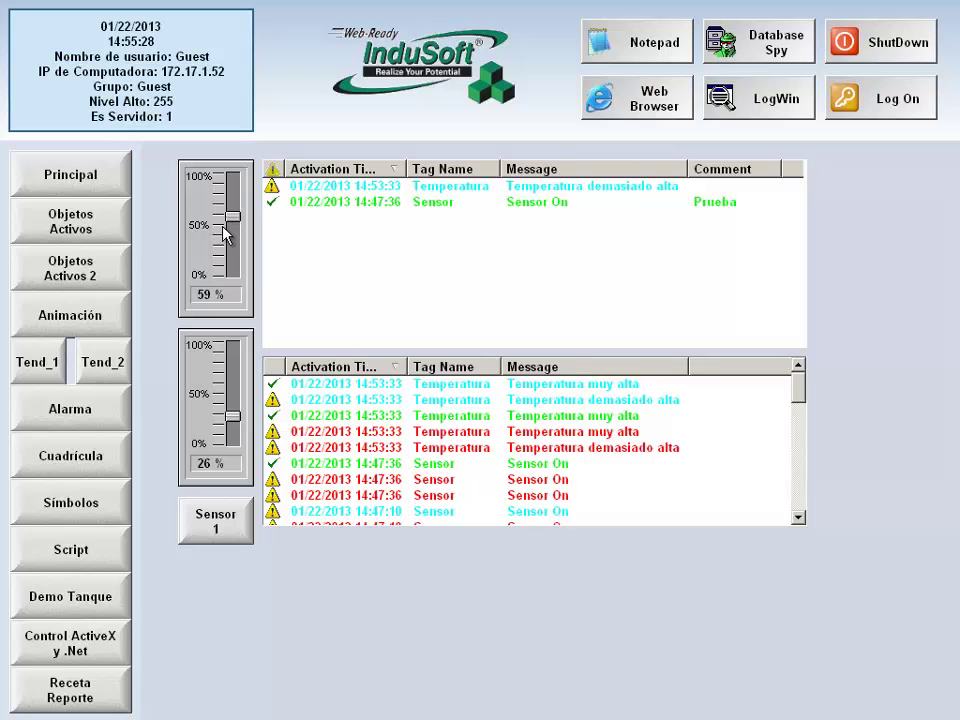
key(alt+Tab)
drag(636, 188, 541, 175)
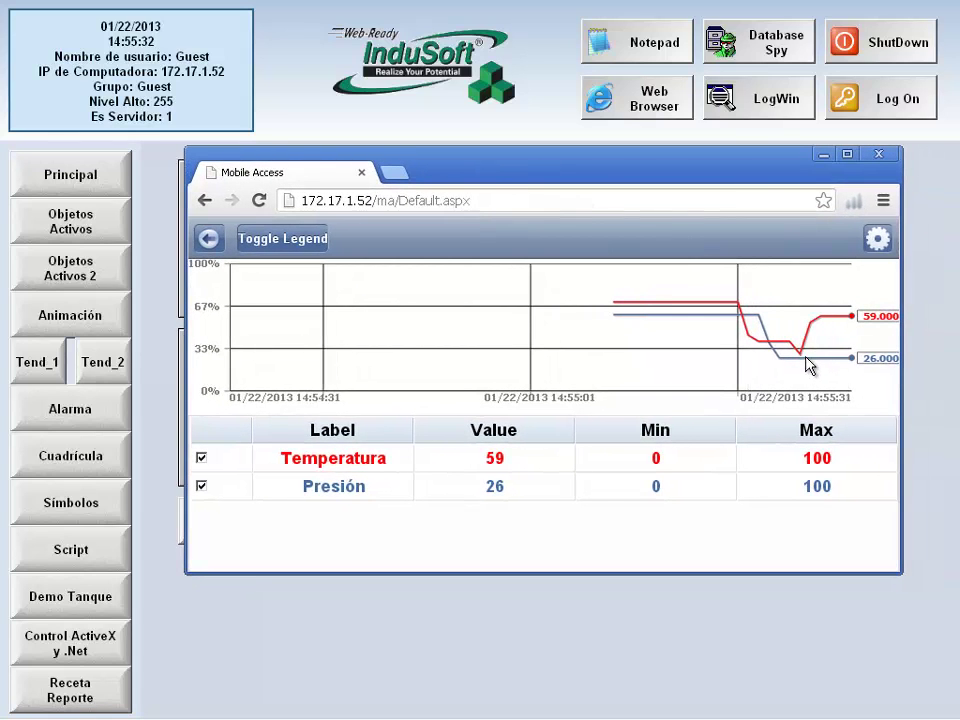
drag(744, 174, 700, 78)
drag(857, 321, 924, 330)
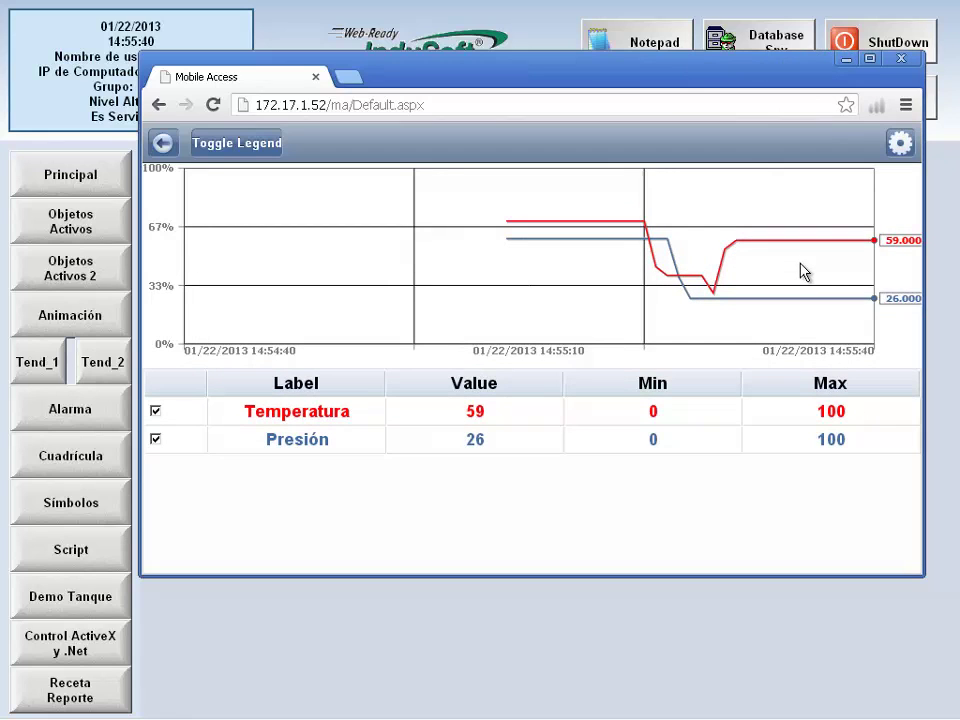
Switch the trend's Fill setting to ON and go back to the chart
click(901, 144)
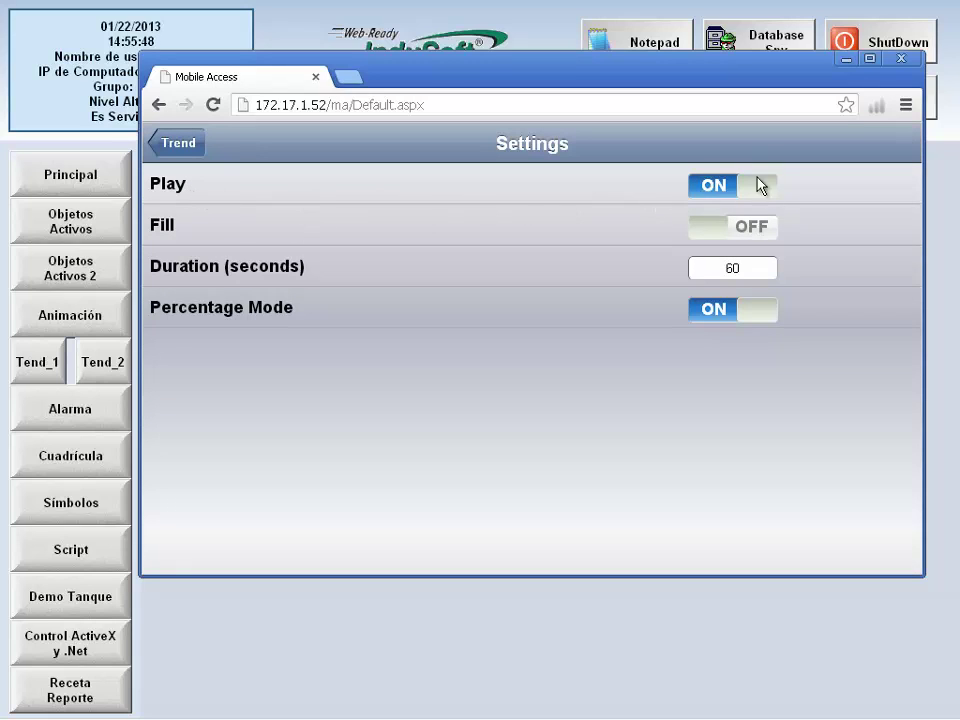
click(726, 238)
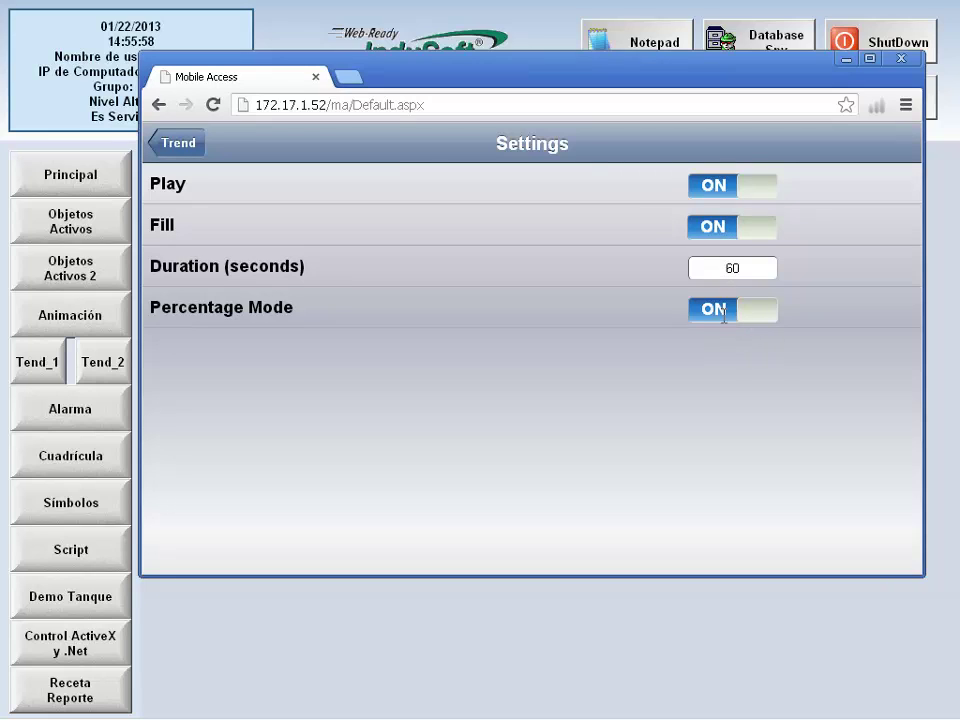
click(190, 146)
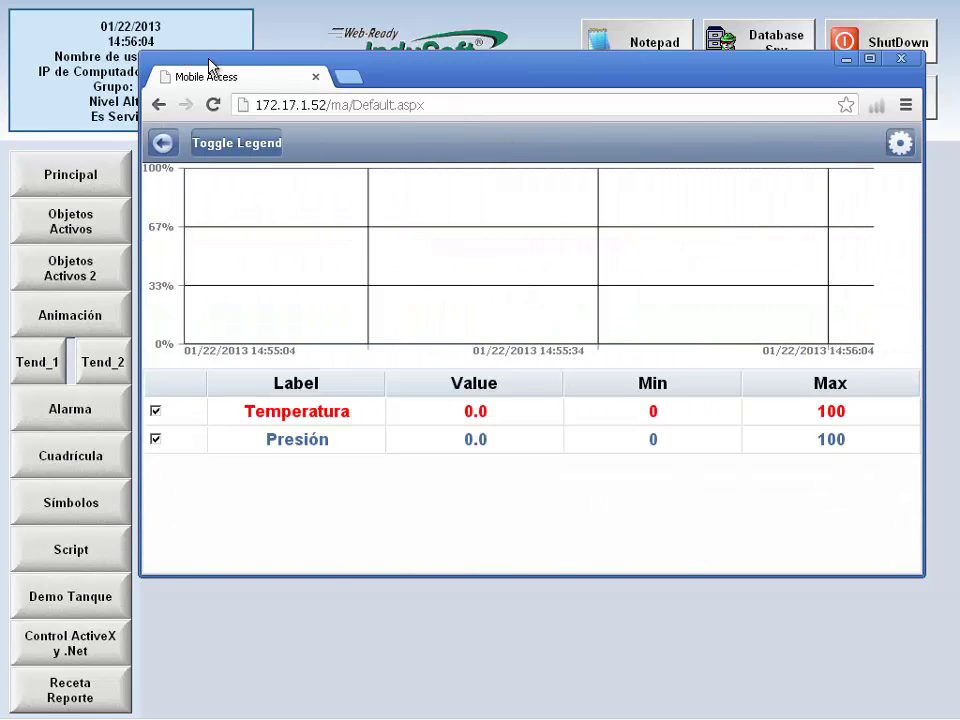
drag(232, 84, 254, 66)
Set the runtime sliders to Temperatura 66% and Presión 52%
click(168, 259)
drag(232, 219, 233, 251)
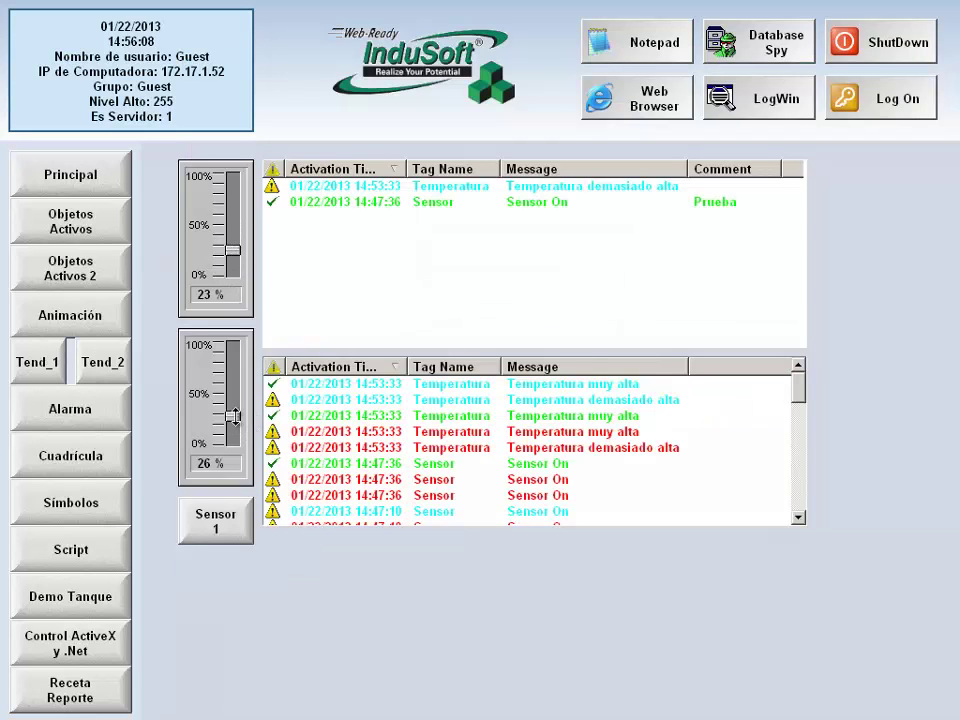
drag(233, 416, 233, 380)
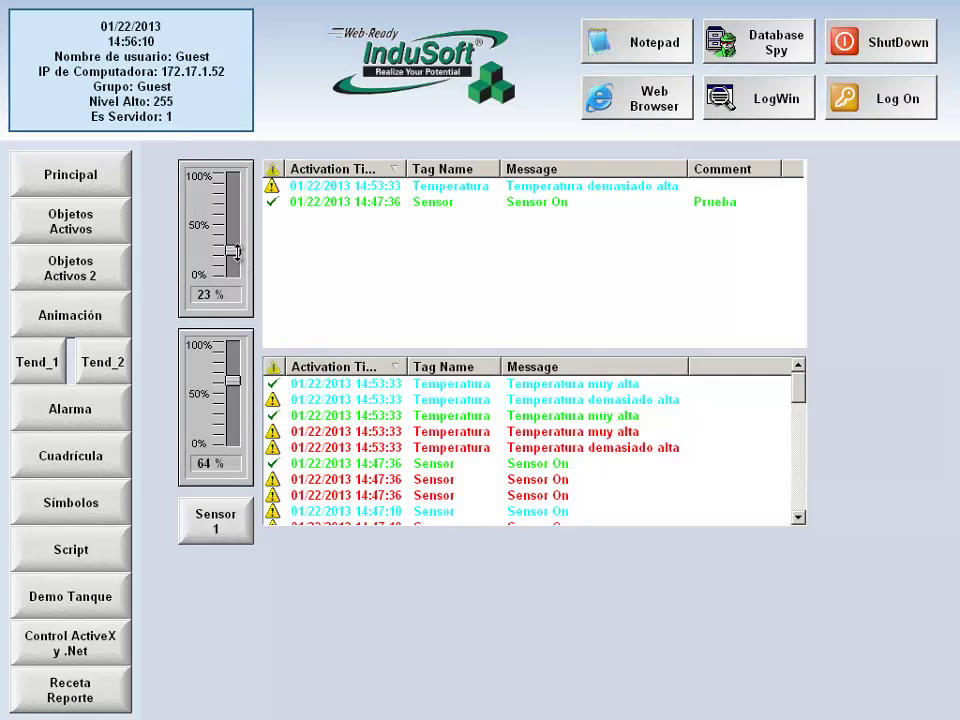
drag(236, 252, 234, 210)
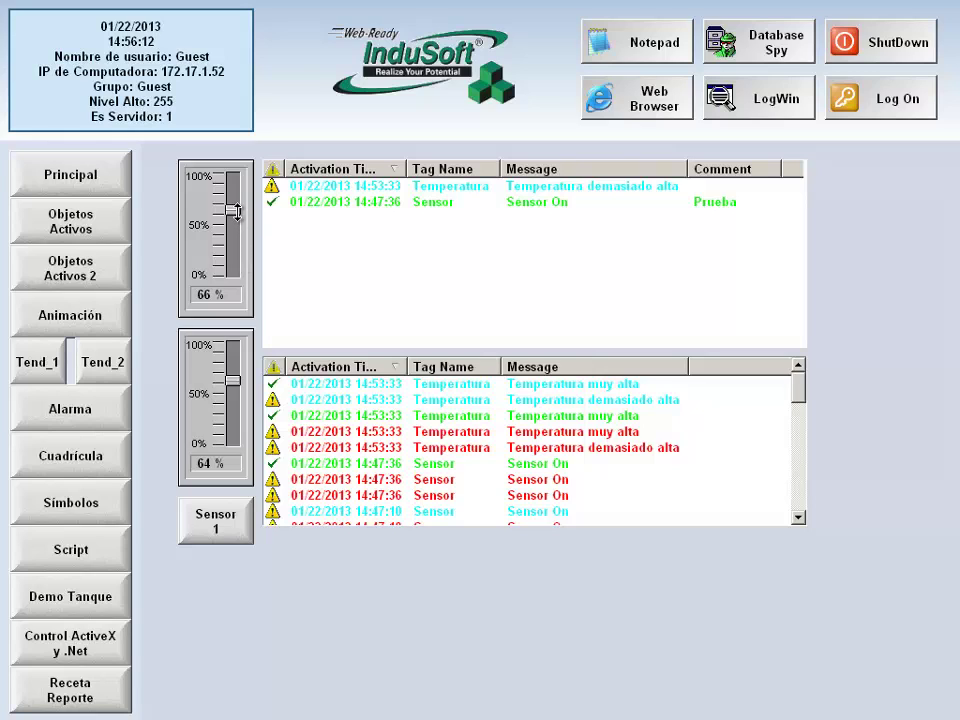
drag(232, 379, 232, 391)
Check the filled trend in Mobile Access and go back to its main menu
key(alt+Tab)
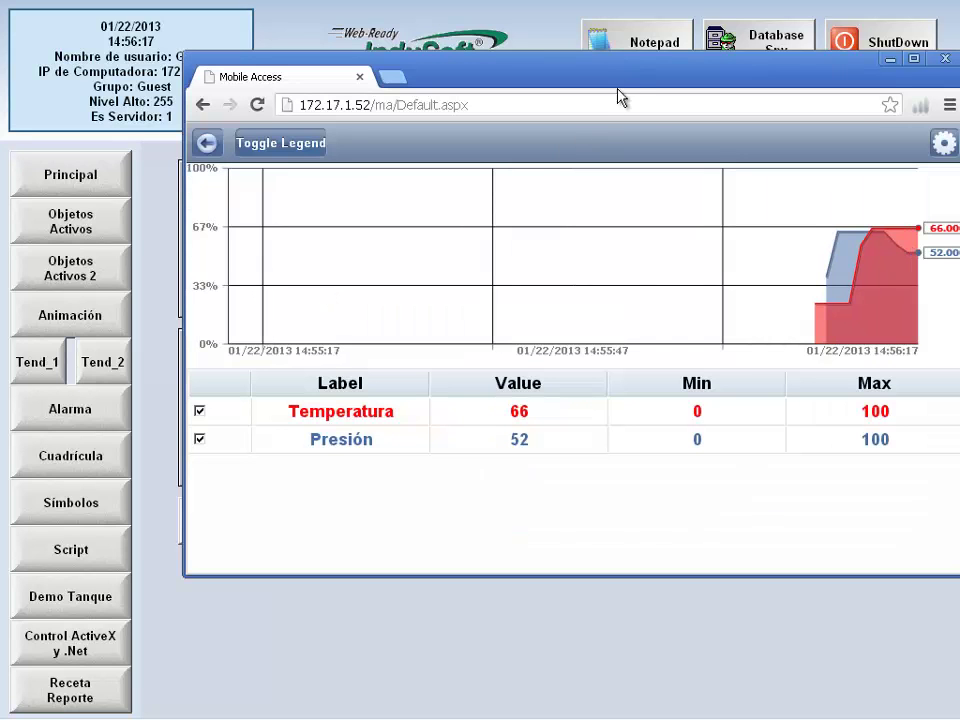
drag(619, 80, 501, 88)
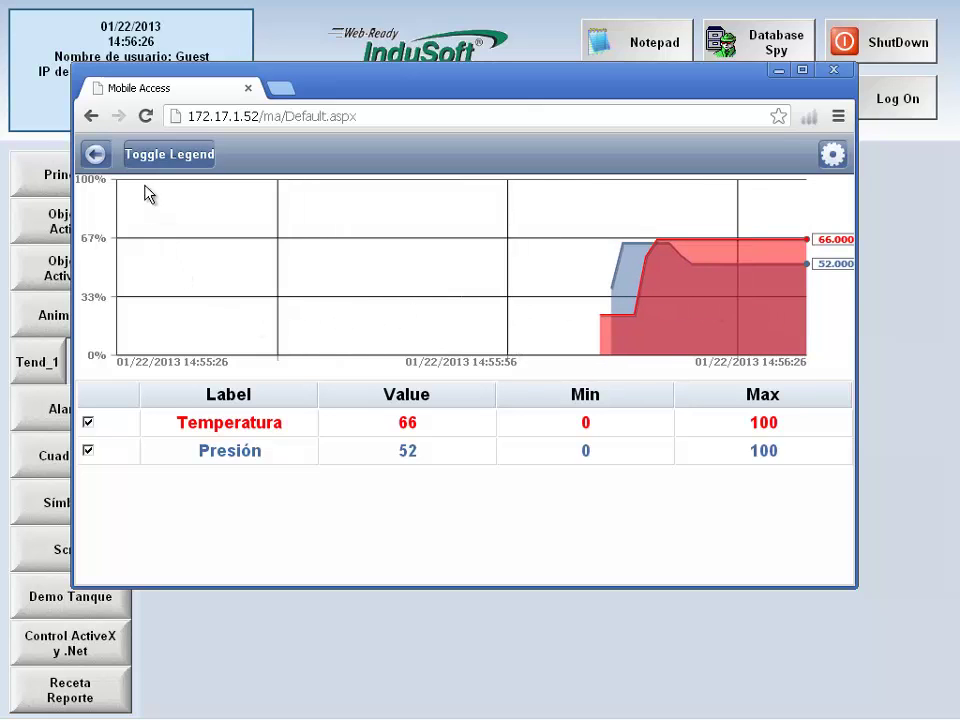
click(95, 155)
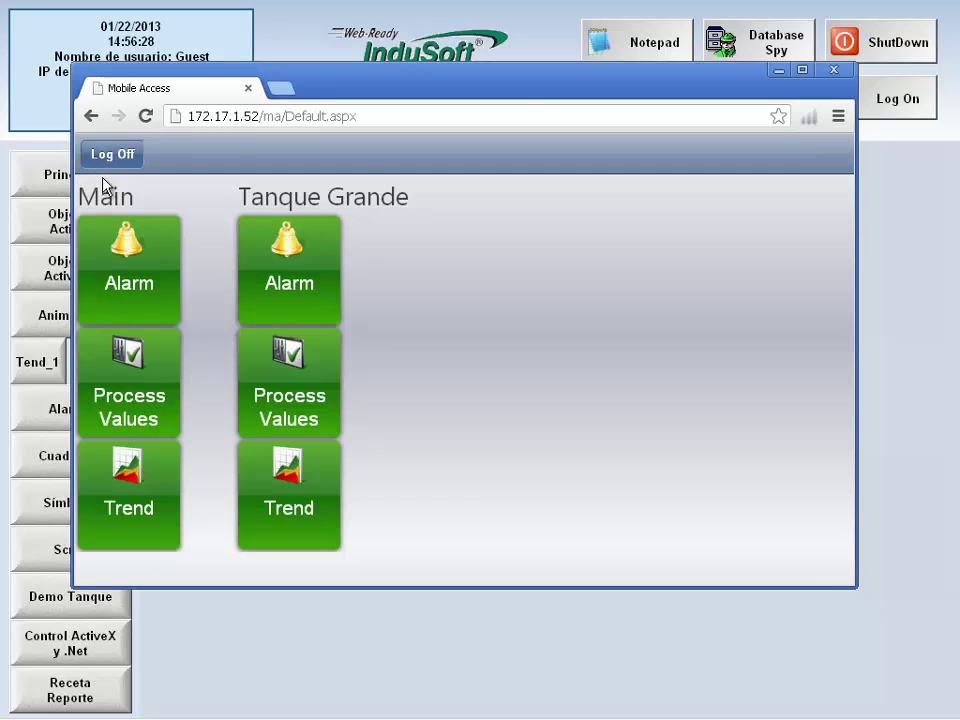
In Tanque Grande's process values, switch Sensor to OFF and write it, so the HMI shows Sensor 0
click(294, 377)
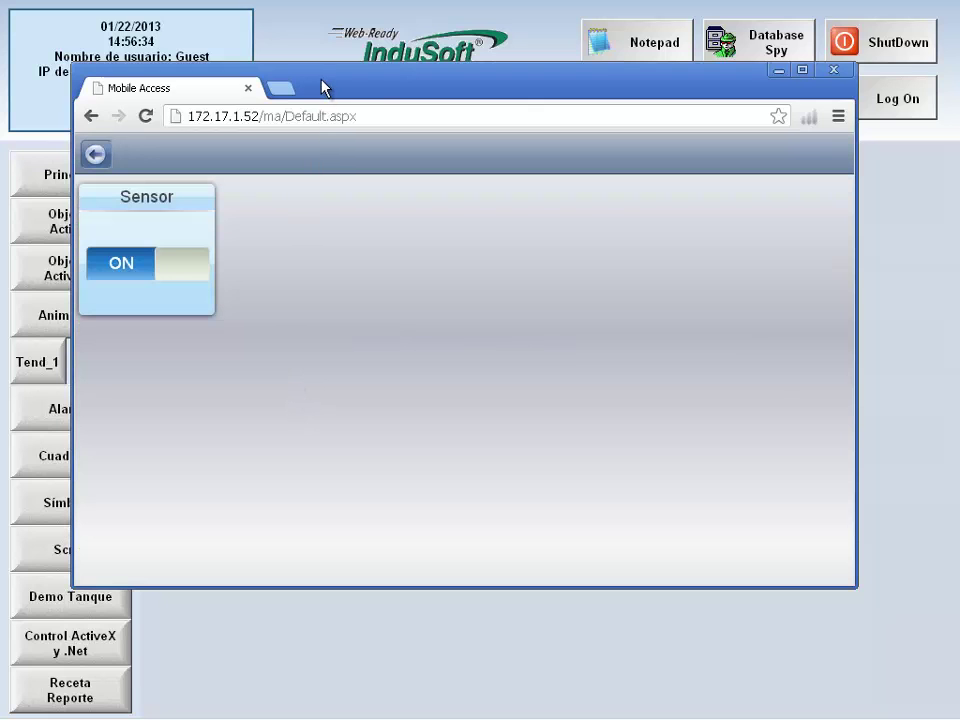
drag(323, 95, 636, 105)
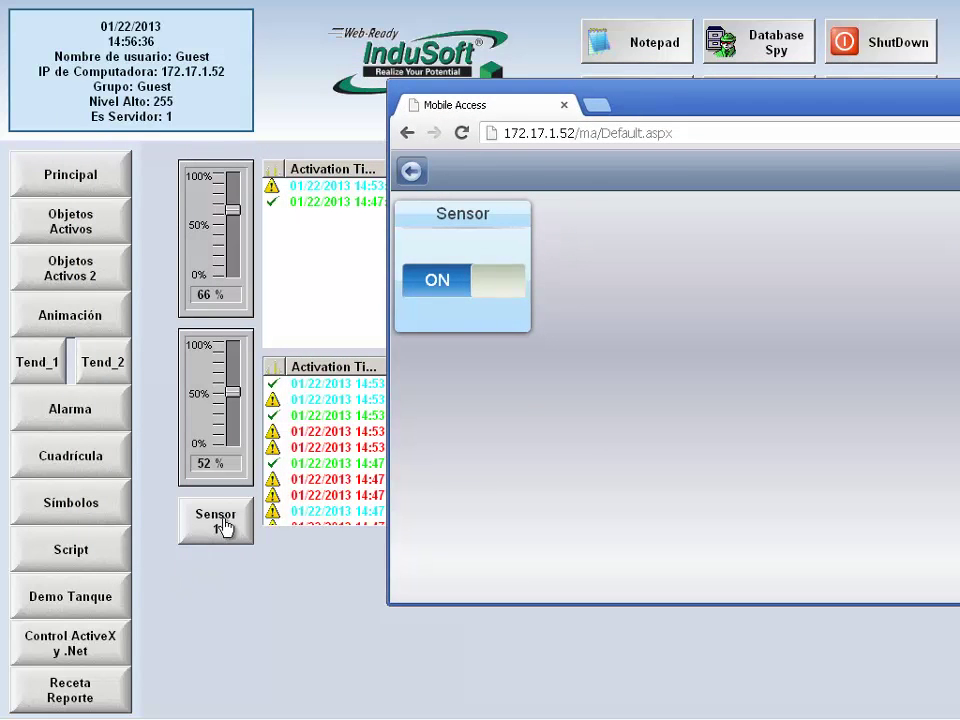
drag(700, 91, 464, 102)
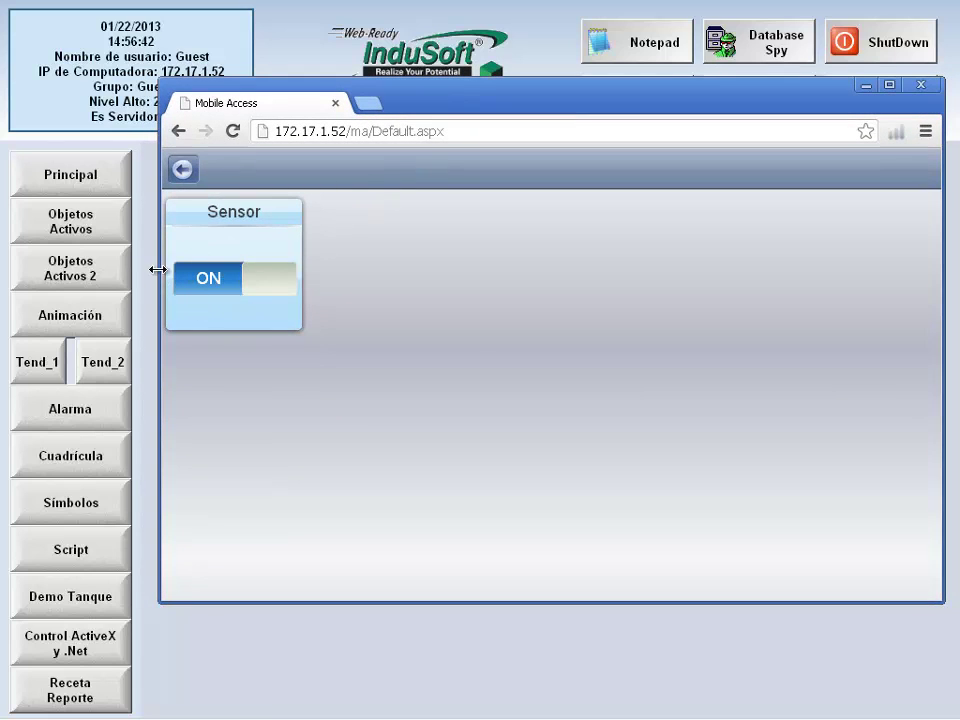
drag(158, 269, 270, 271)
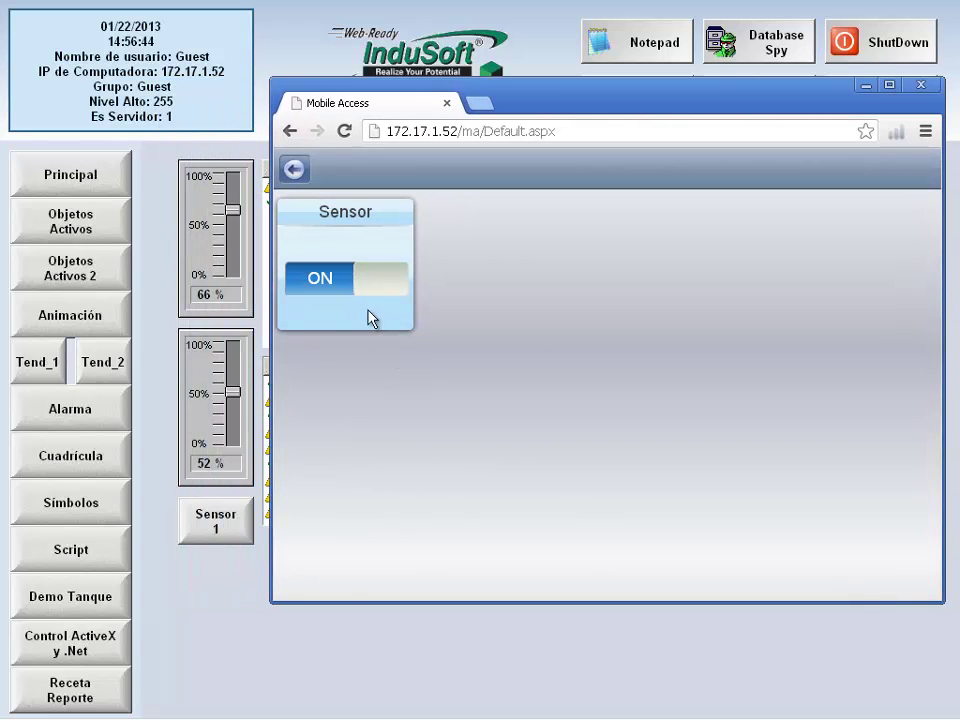
click(345, 283)
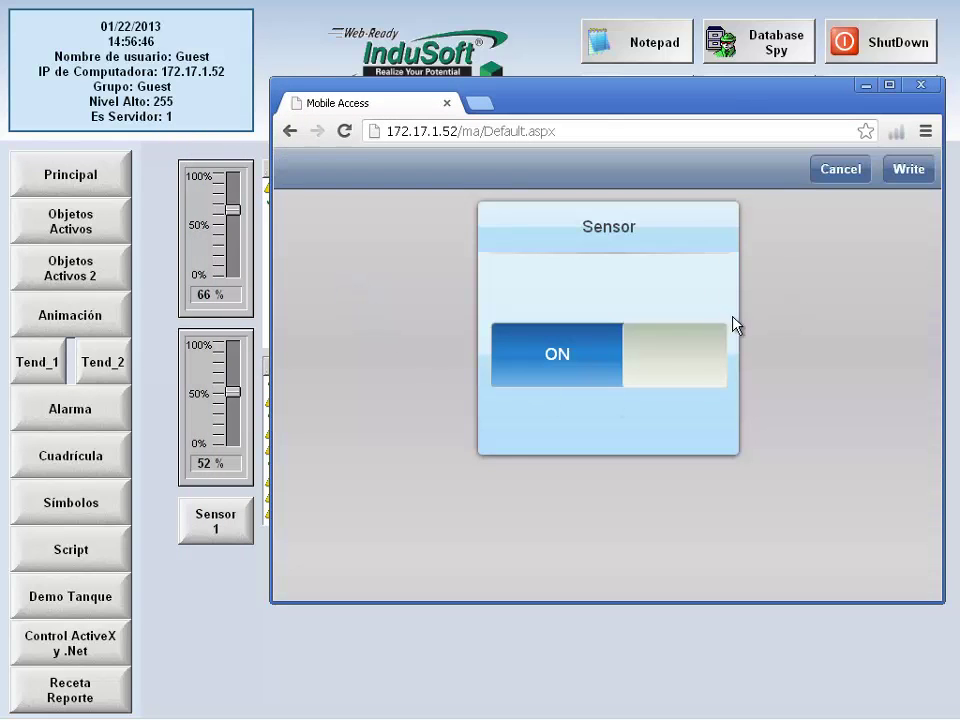
click(596, 364)
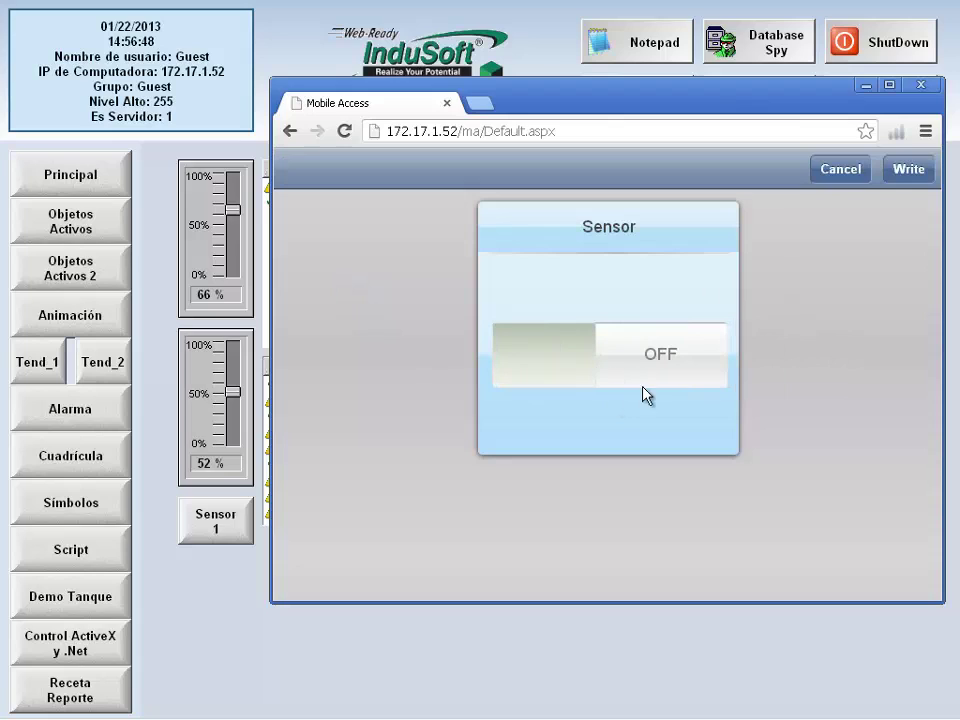
click(911, 170)
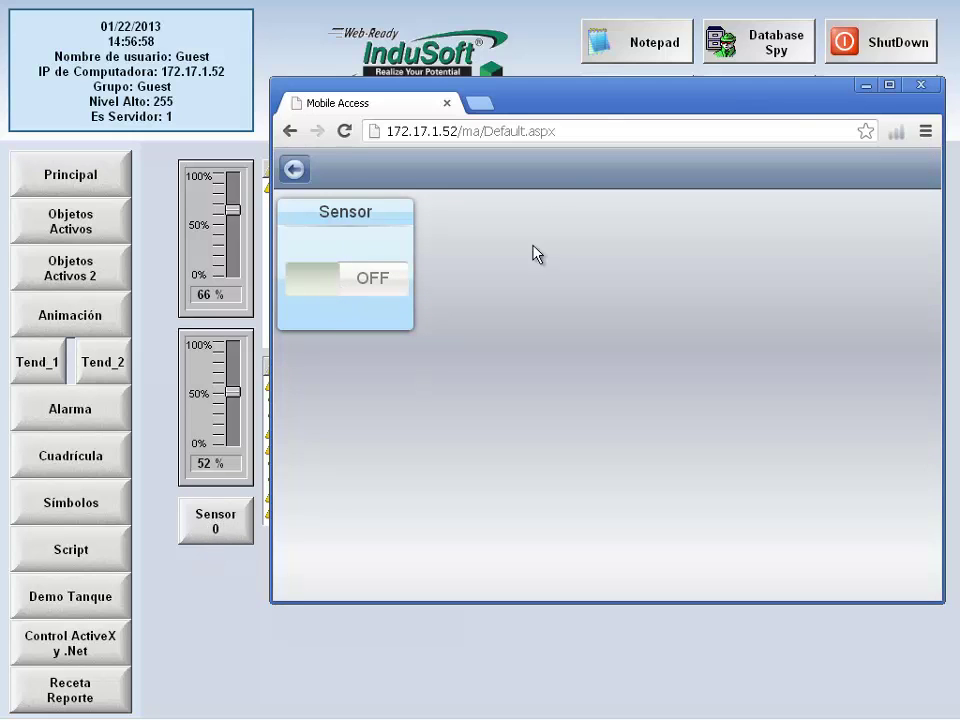
click(296, 170)
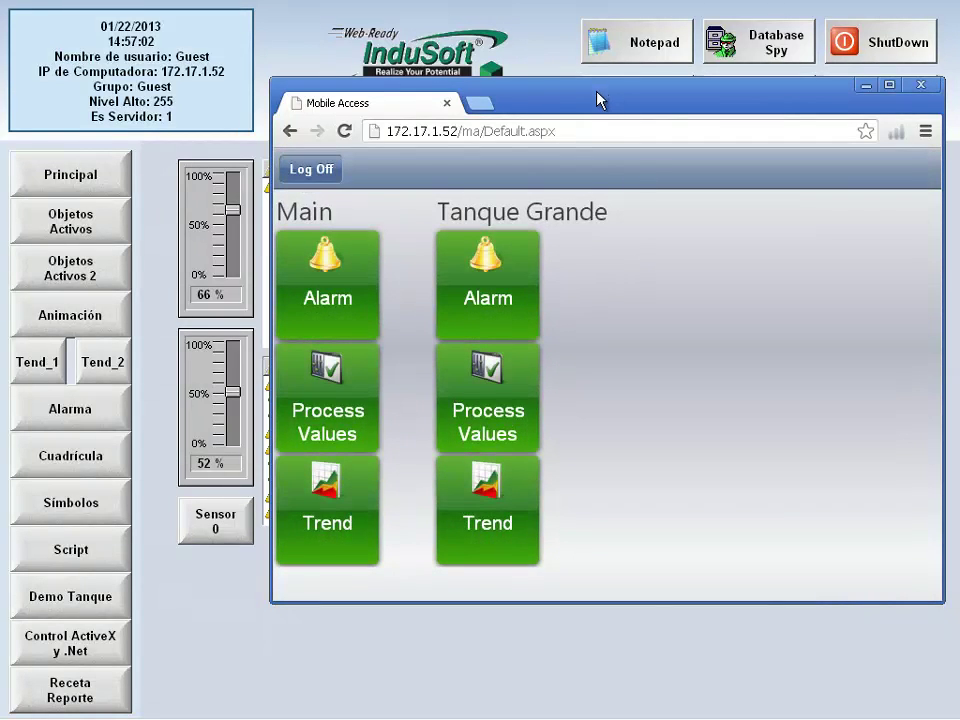
Move and resize the Chrome window over the HMI's lower right, clear of the alarm list and sliders
drag(597, 100, 596, 292)
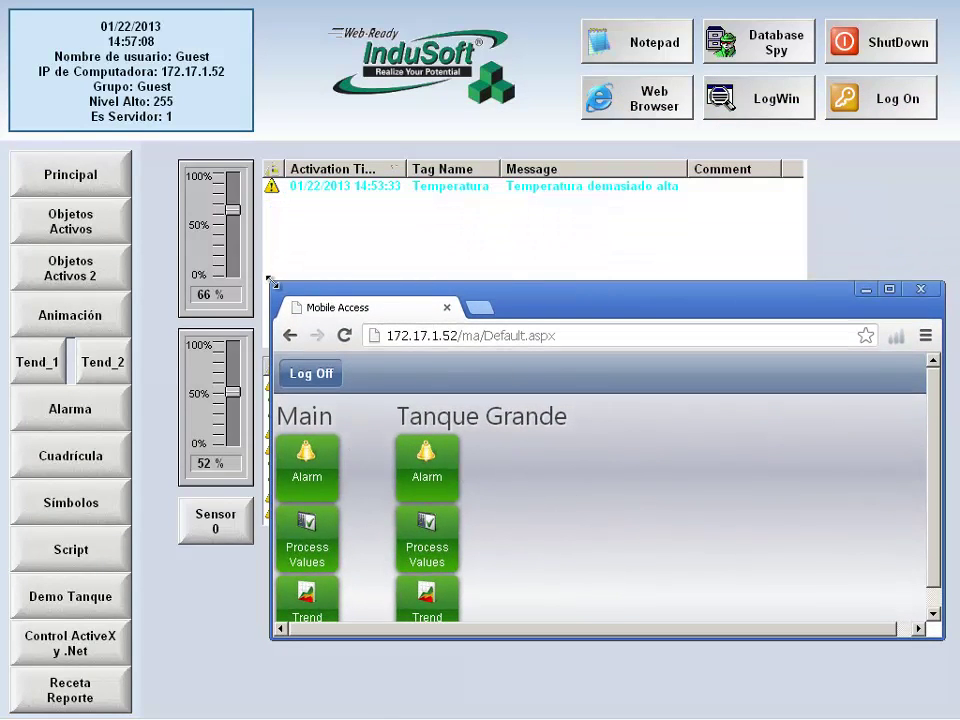
drag(272, 283, 541, 261)
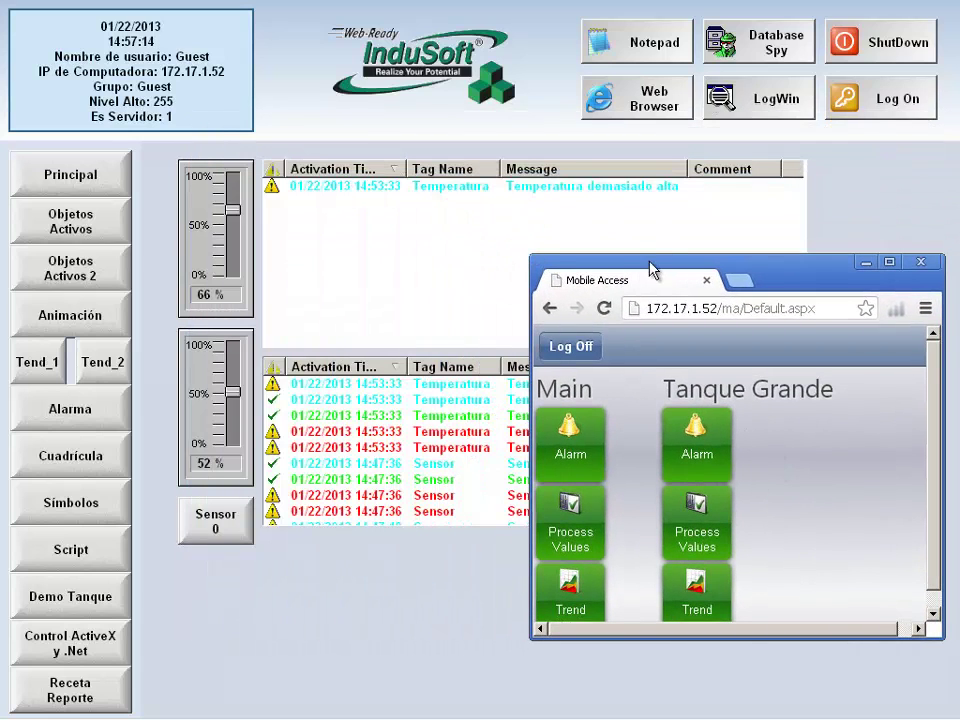
drag(651, 270, 441, 255)
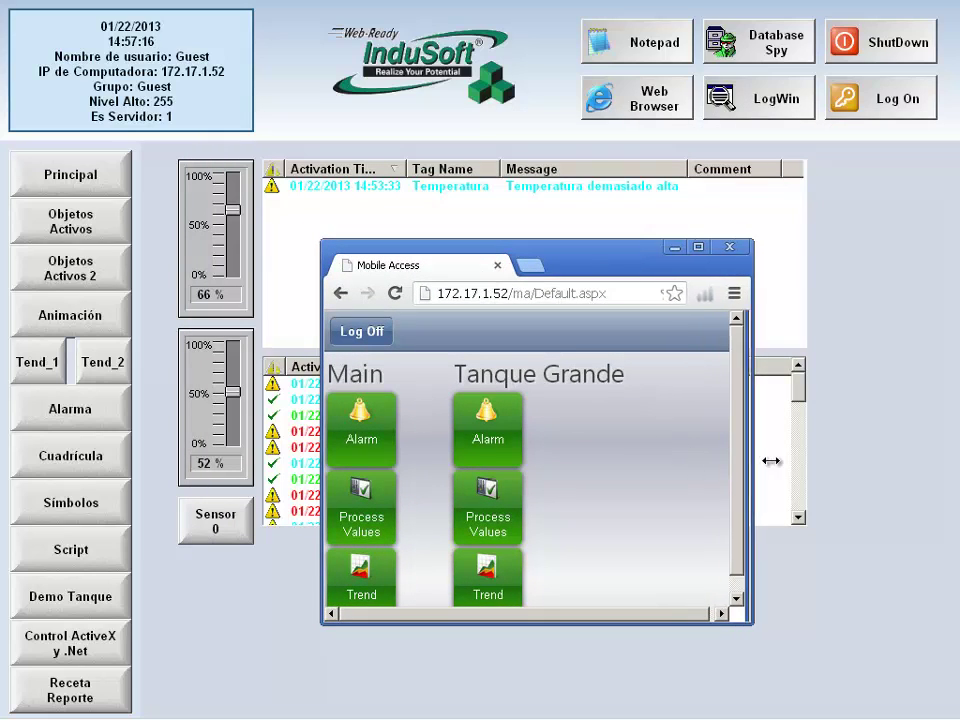
drag(771, 461, 917, 459)
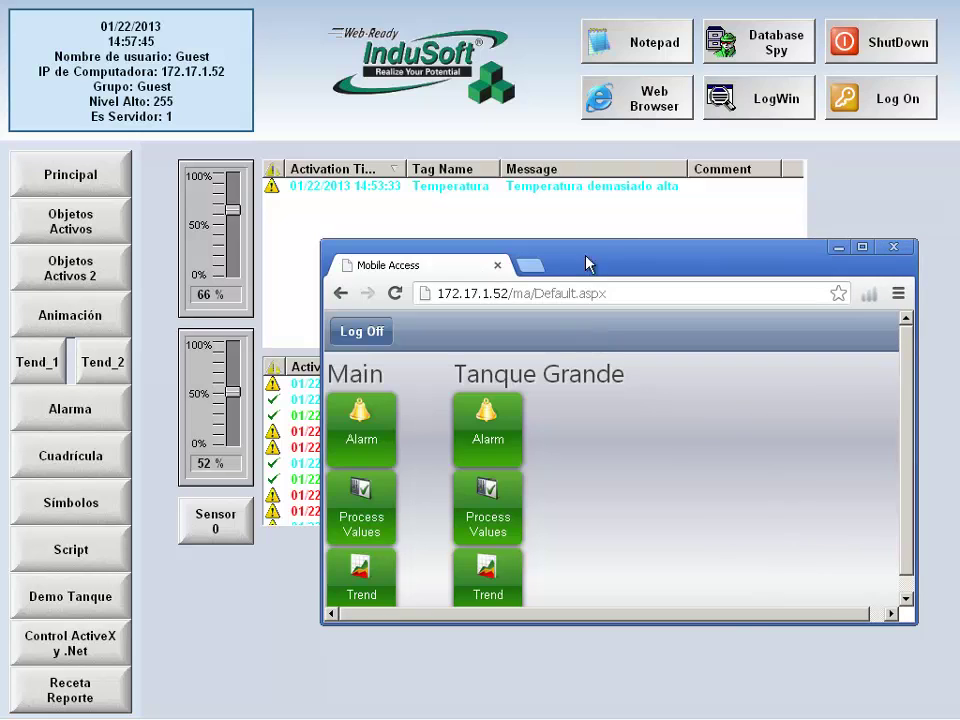
drag(589, 240, 589, 183)
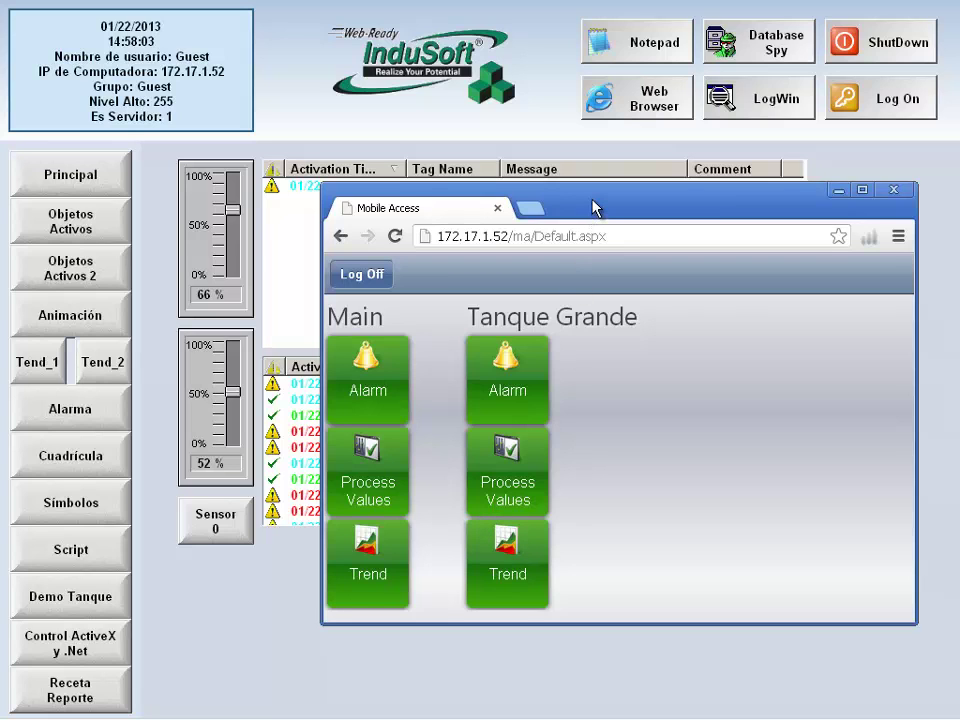
drag(593, 207, 566, 238)
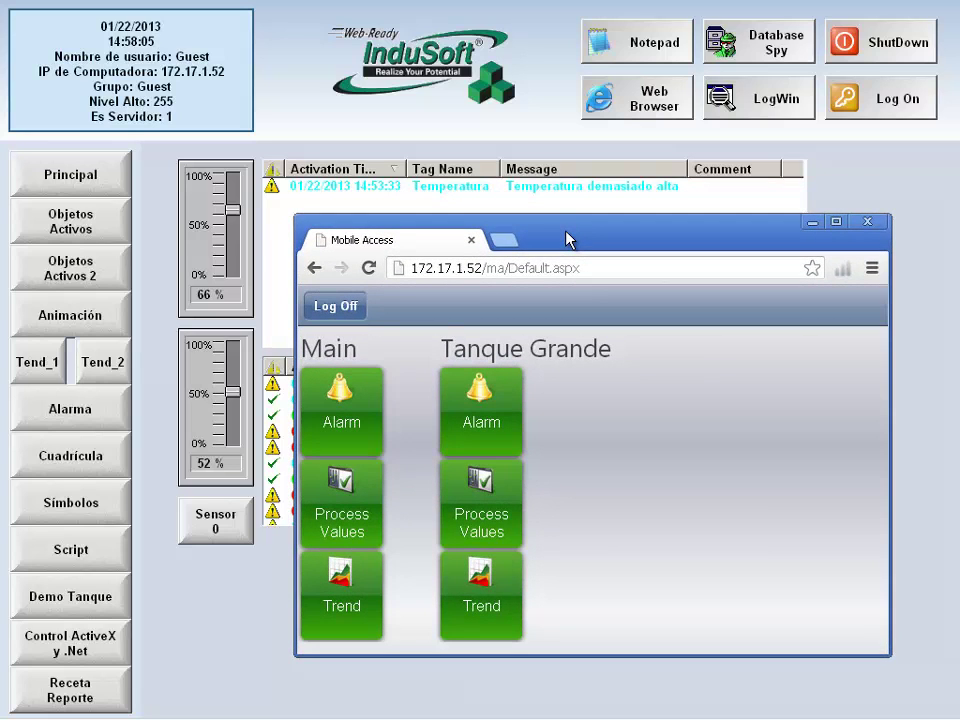